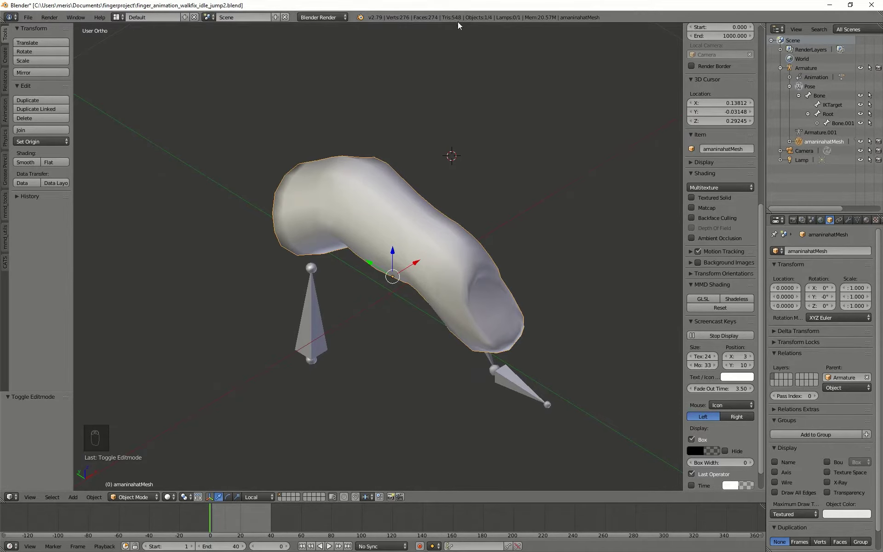
Examine the finger mesh from several angles and compare its object mode and edit mode appearance
{"action": "middle_click_drag", "start_coordinate": [465, 55], "coordinate": [443, 261]}
{"action": "middle_click_drag", "start_coordinate": [362, 272], "coordinate": [354, 345]}
{"action": "middle_click_drag", "start_coordinate": [393, 377], "coordinate": [417, 289], "text": "shift"}
{"action": "scroll", "coordinate": [418, 289], "scroll_direction": "up", "scroll_amount": 4}
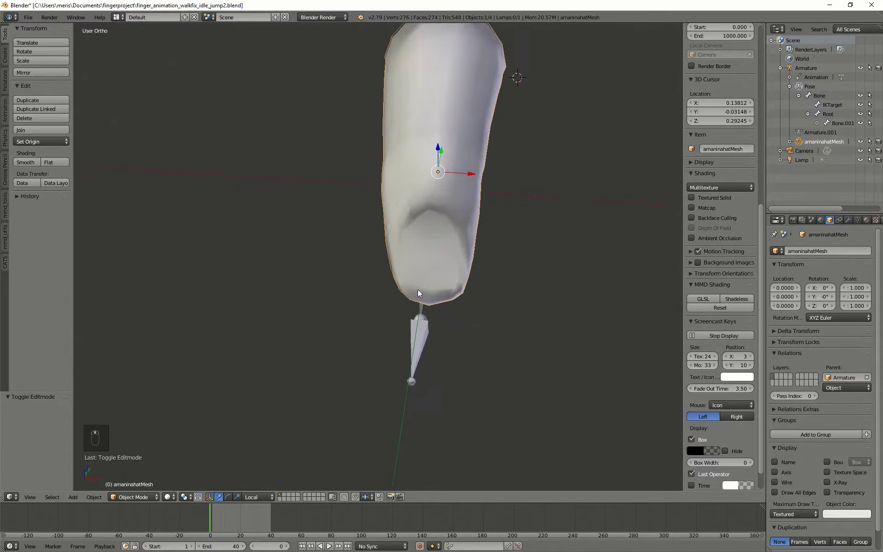
{"action": "middle_click_drag", "start_coordinate": [508, 272], "coordinate": [462, 199]}
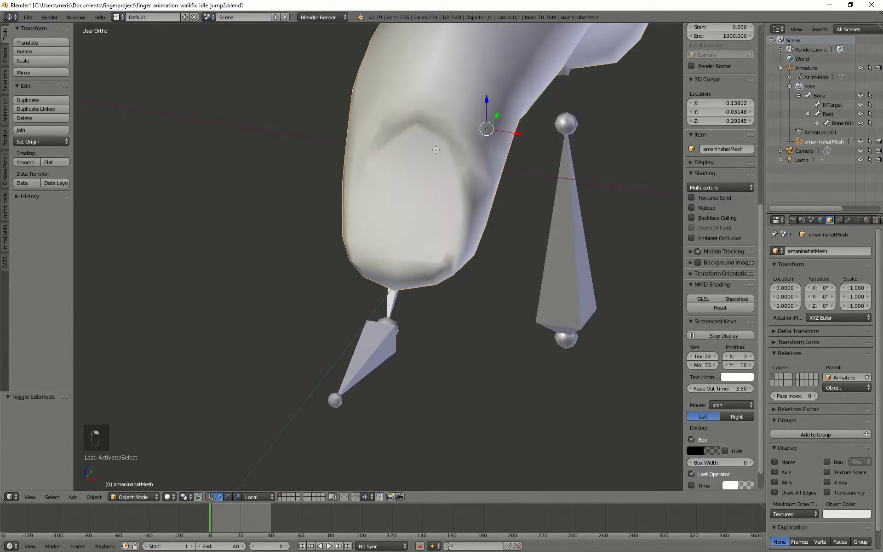
{"action": "key", "text": "Tab"}
{"action": "key", "text": "Tab"}
{"action": "scroll", "coordinate": [515, 213], "scroll_direction": "down", "scroll_amount": 3}
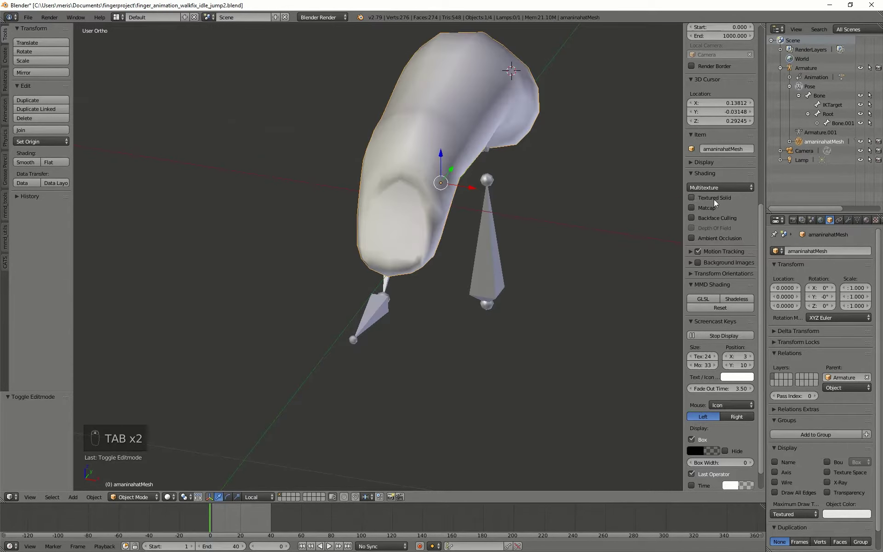
{"action": "middle_click_drag", "start_coordinate": [533, 195], "coordinate": [515, 193]}
{"action": "middle_click_drag", "start_coordinate": [564, 216], "coordinate": [448, 293], "text": "shift"}
{"action": "key", "text": "Tab"}
{"action": "key", "text": "Tab"}
{"action": "key", "text": "Tab"}
{"action": "key", "text": "Tab"}
{"action": "key", "text": "Tab"}
{"action": "key", "text": "Tab"}
{"action": "key", "text": "Tab"}
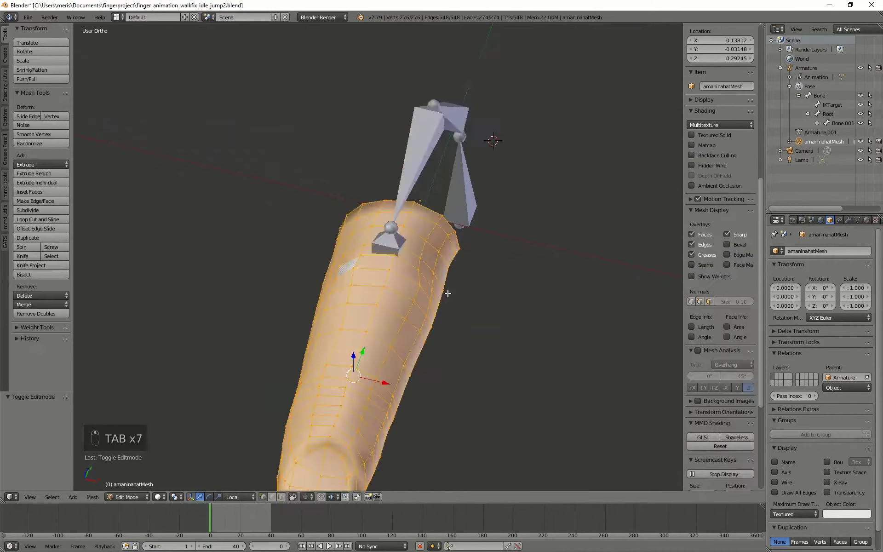
{"action": "key", "text": "Tab"}
Remove the finger mesh's armature modifier that has no target object and hide the remaining Armature modifier in the viewport
{"action": "left_click", "coordinate": [857, 220]}
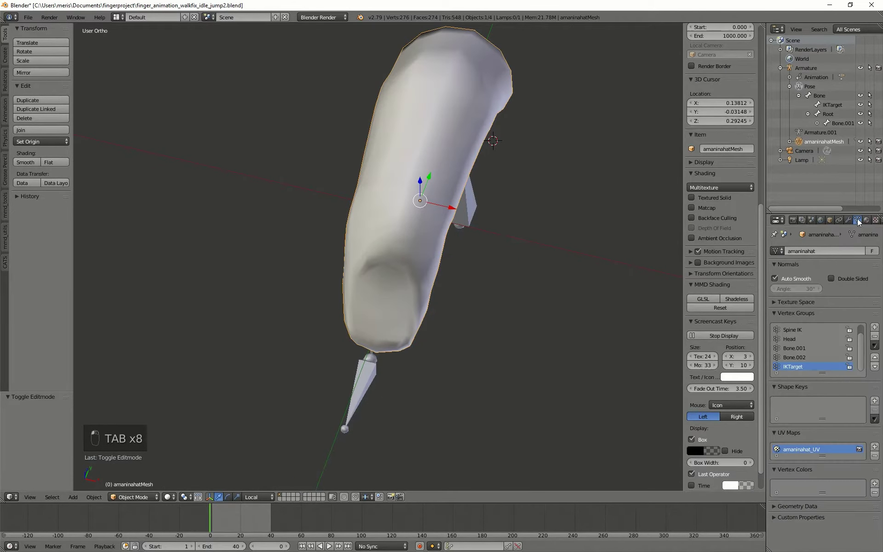
{"action": "left_click", "coordinate": [850, 220]}
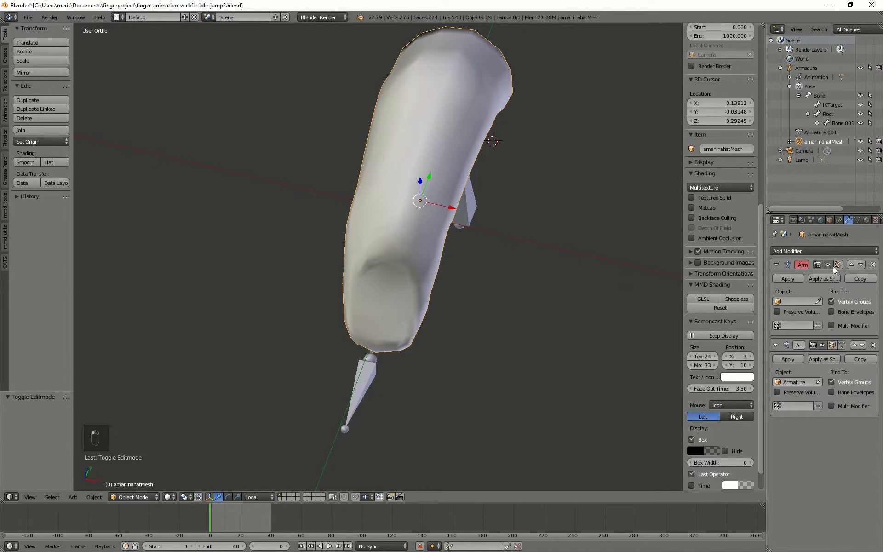
{"action": "left_click", "coordinate": [873, 265]}
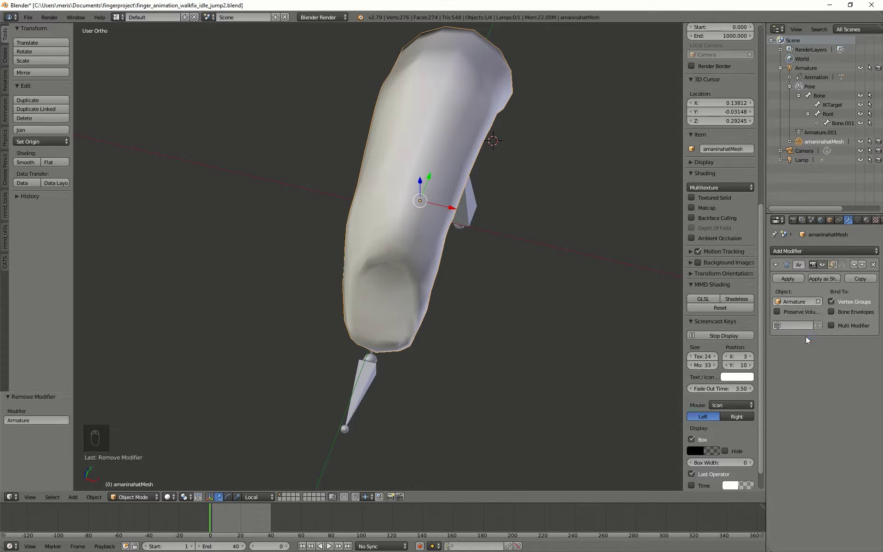
{"action": "left_click", "coordinate": [822, 264]}
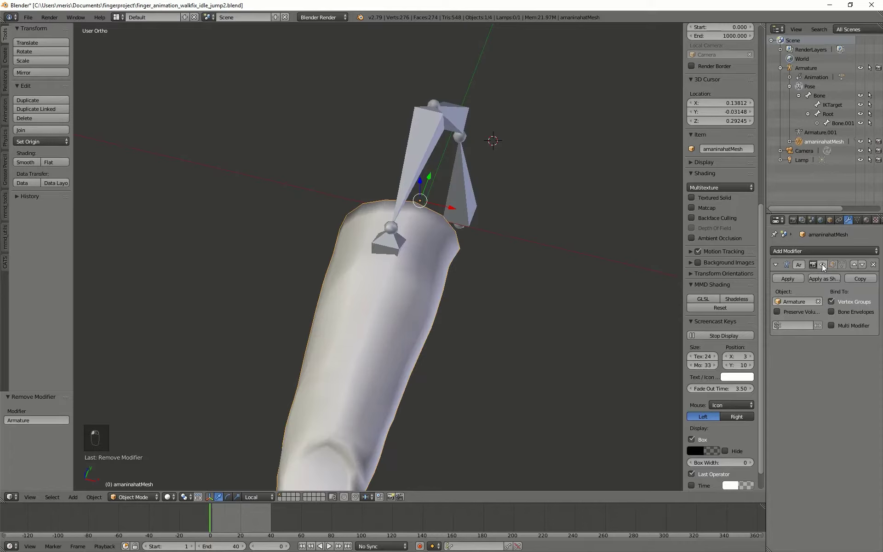
Enter edit mode on the finger mesh at the fingertip and switch to face selection
{"action": "scroll", "coordinate": [503, 393], "scroll_direction": "down", "scroll_amount": 4}
{"action": "middle_click_drag", "start_coordinate": [503, 393], "coordinate": [460, 314]}
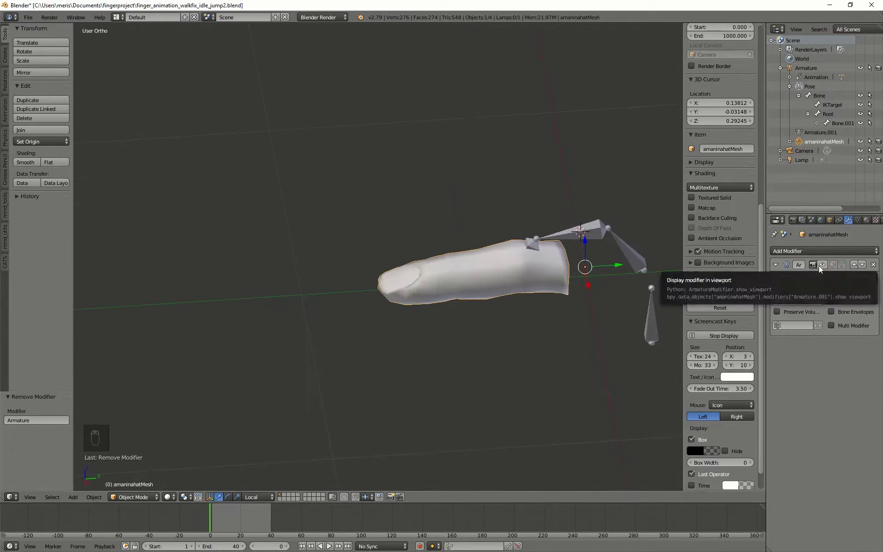
{"action": "middle_click_drag", "start_coordinate": [351, 294], "coordinate": [421, 314]}
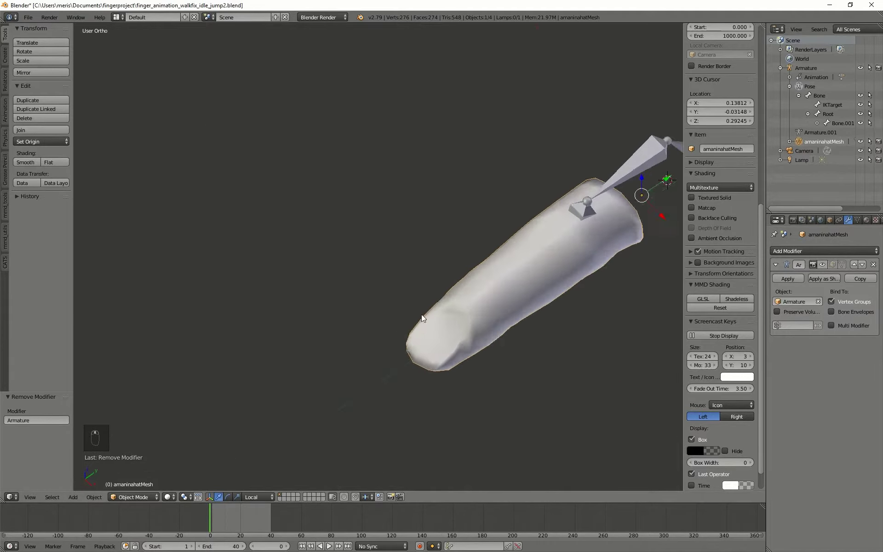
{"action": "scroll", "coordinate": [422, 314], "scroll_direction": "up", "scroll_amount": 5}
{"action": "scroll", "coordinate": [507, 316], "scroll_direction": "up", "scroll_amount": 2}
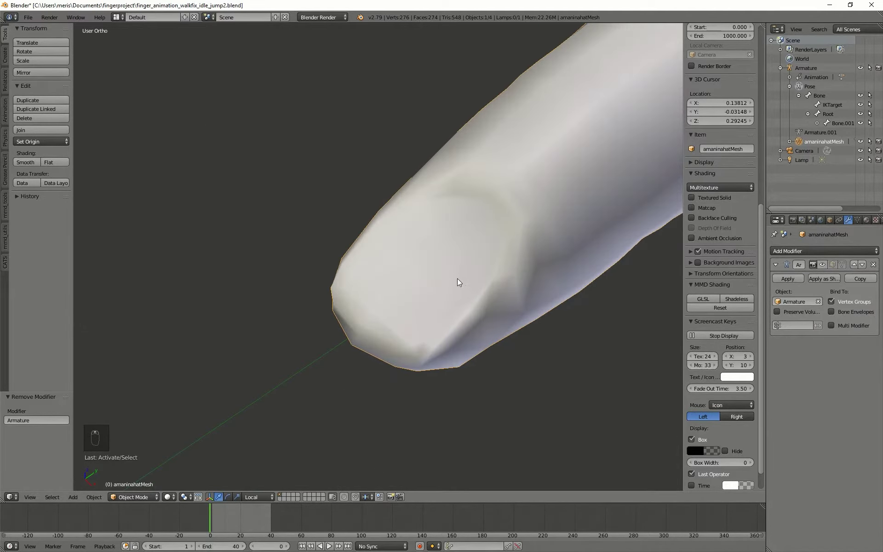
{"action": "scroll", "coordinate": [450, 260], "scroll_direction": "down", "scroll_amount": 3}
{"action": "middle_click_drag", "start_coordinate": [434, 252], "coordinate": [507, 219]}
{"action": "key", "text": "Tab"}
{"action": "middle_click_drag", "start_coordinate": [529, 262], "coordinate": [589, 306]}
{"action": "scroll", "coordinate": [545, 269], "scroll_direction": "up", "scroll_amount": 2}
{"action": "middle_click_drag", "start_coordinate": [629, 374], "coordinate": [457, 270], "text": "shift"}
{"action": "scroll", "coordinate": [503, 301], "scroll_direction": "up", "scroll_amount": 3}
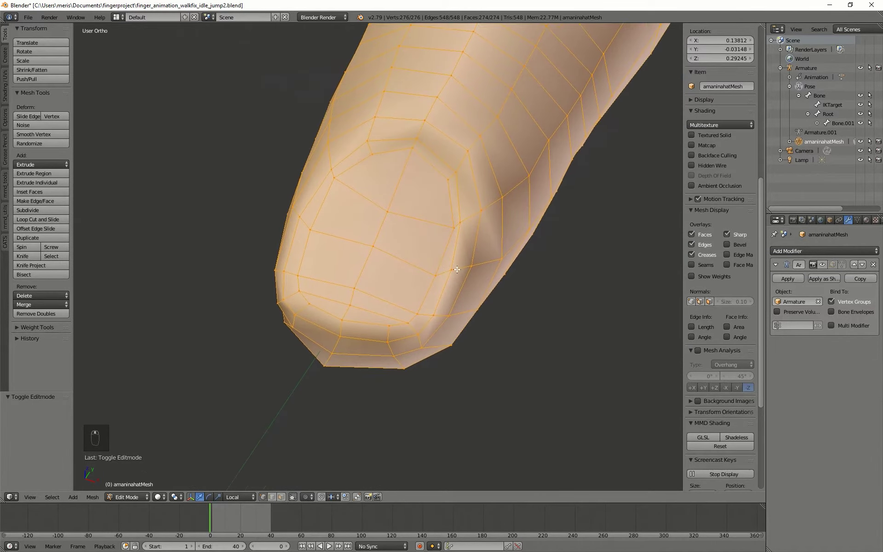
{"action": "left_click", "coordinate": [283, 498]}
Try selecting single faces along the finger and, in vertex selection mode, single vertices
{"action": "right_click", "coordinate": [504, 153]}
{"action": "scroll", "coordinate": [504, 153], "scroll_direction": "down", "scroll_amount": 3}
{"action": "middle_click_drag", "start_coordinate": [505, 155], "coordinate": [485, 222], "text": "shift"}
{"action": "right_click", "coordinate": [477, 168]}
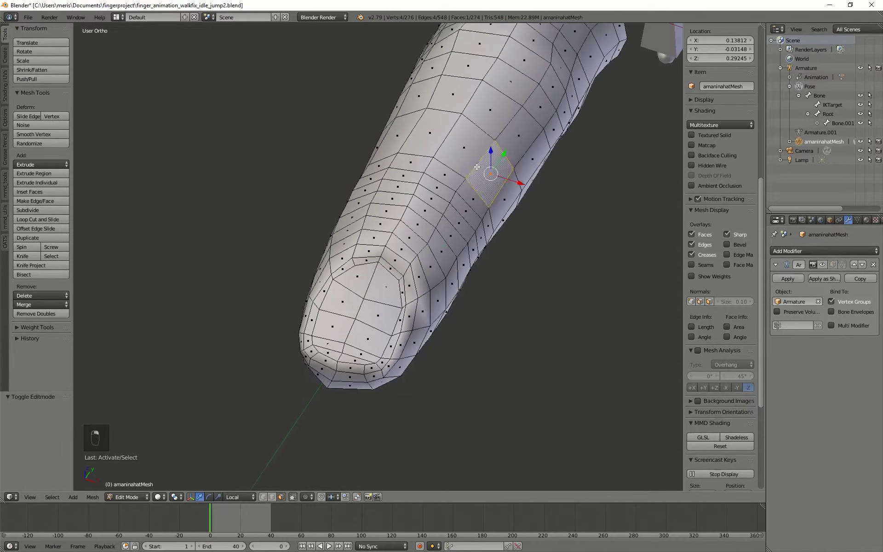
{"action": "right_click", "coordinate": [463, 150]}
{"action": "right_click", "coordinate": [430, 136]}
{"action": "right_click", "coordinate": [403, 176]}
{"action": "right_click", "coordinate": [376, 236]}
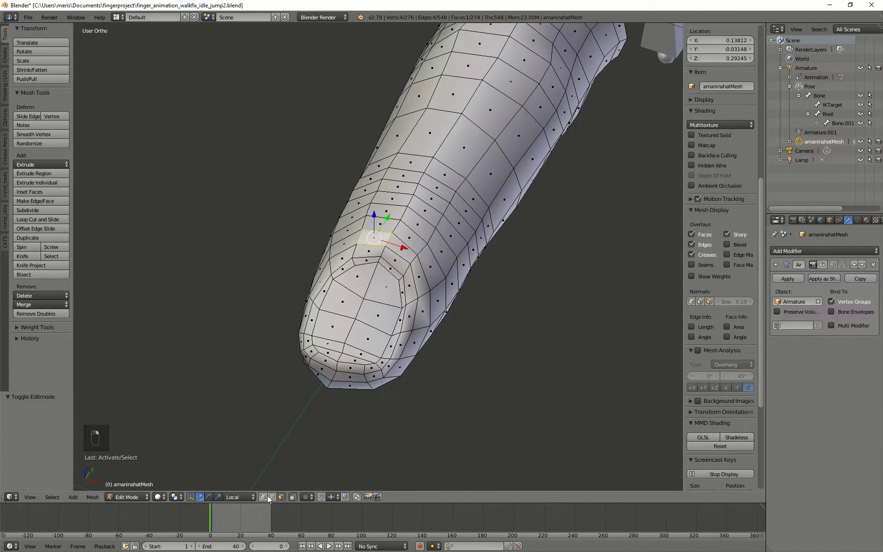
{"action": "right_click", "coordinate": [442, 214]}
{"action": "right_click", "coordinate": [423, 173]}
{"action": "right_click", "coordinate": [433, 158]}
{"action": "right_click", "coordinate": [489, 207]}
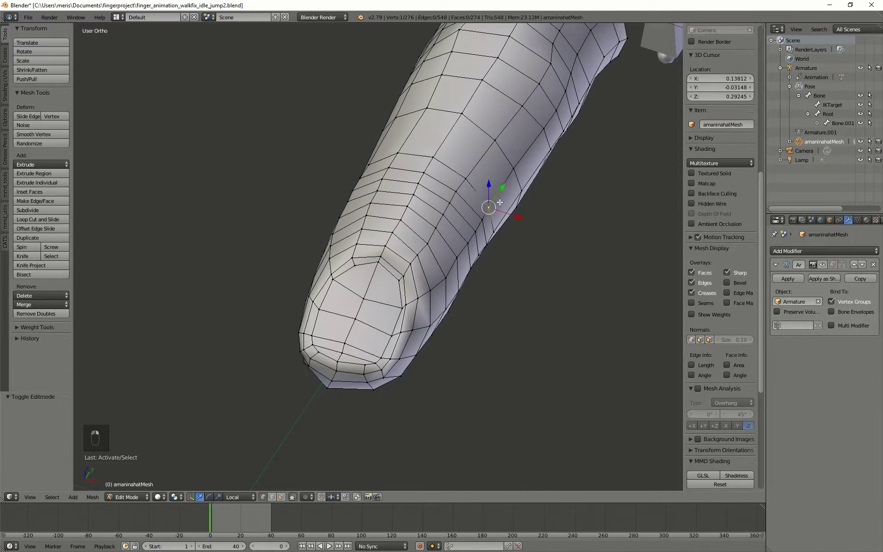
Switch to face selection and select the ten faces that form the fingernail
{"action": "left_click", "coordinate": [284, 496]}
{"action": "scroll", "coordinate": [391, 368], "scroll_direction": "up", "scroll_amount": 2}
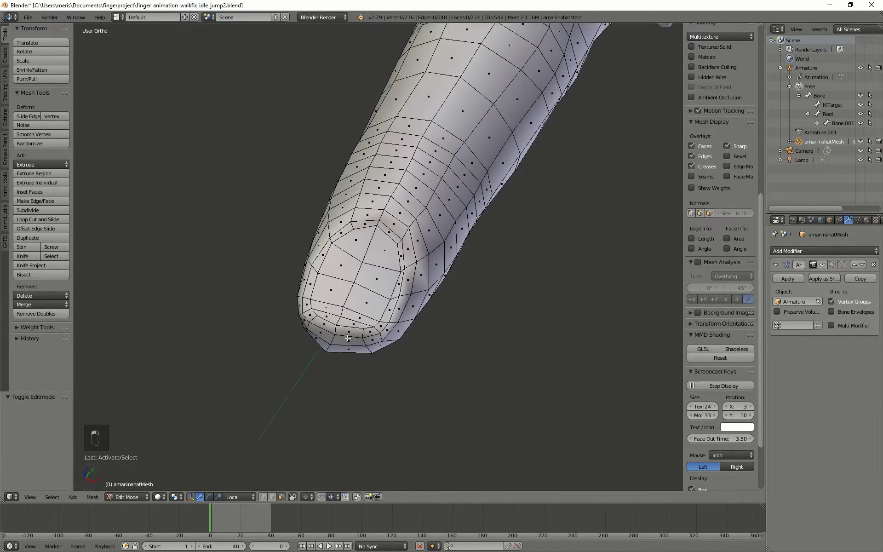
{"action": "scroll", "coordinate": [392, 222], "scroll_direction": "up", "scroll_amount": 4}
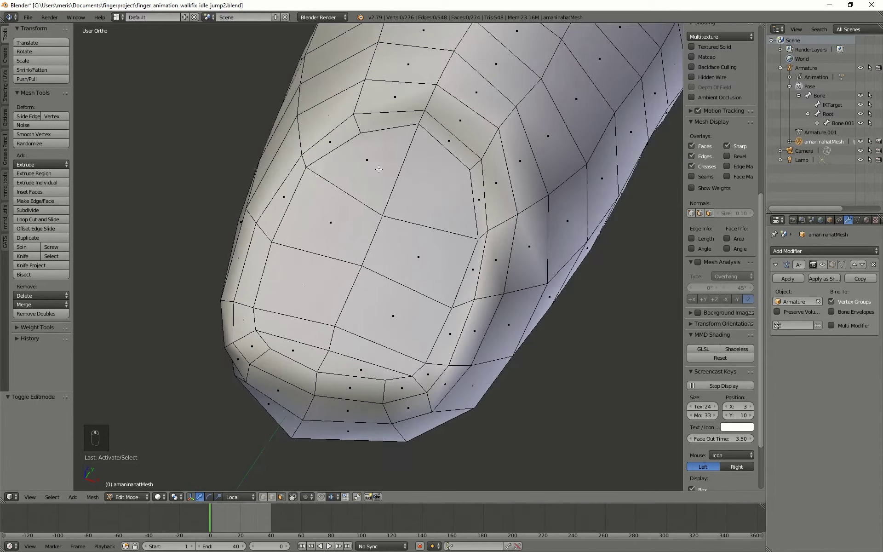
{"action": "right_click", "coordinate": [379, 170]}
{"action": "right_click", "coordinate": [437, 184], "text": "shift"}
{"action": "right_click", "coordinate": [407, 251], "text": "shift"}
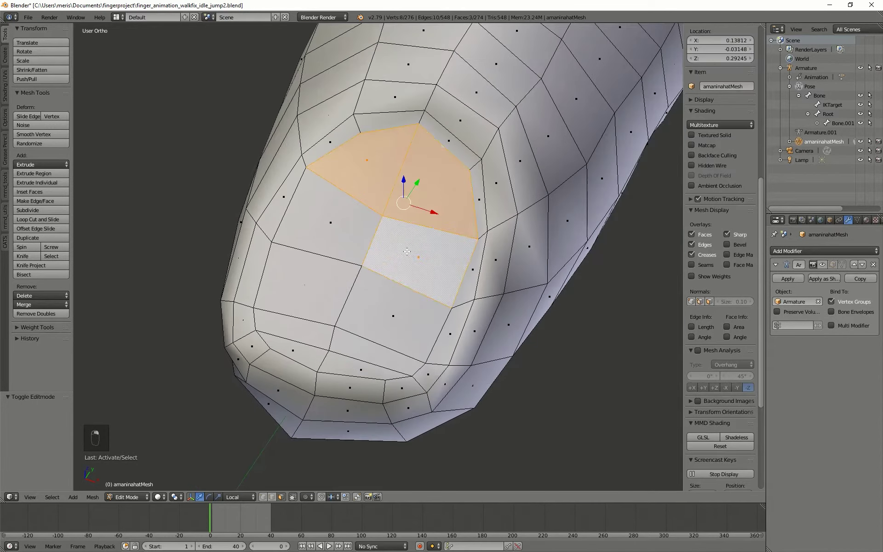
{"action": "right_click", "coordinate": [335, 235], "text": "shift"}
{"action": "right_click", "coordinate": [306, 285], "text": "shift"}
{"action": "right_click", "coordinate": [408, 307], "text": "shift"}
{"action": "right_click", "coordinate": [368, 343], "text": "shift"}
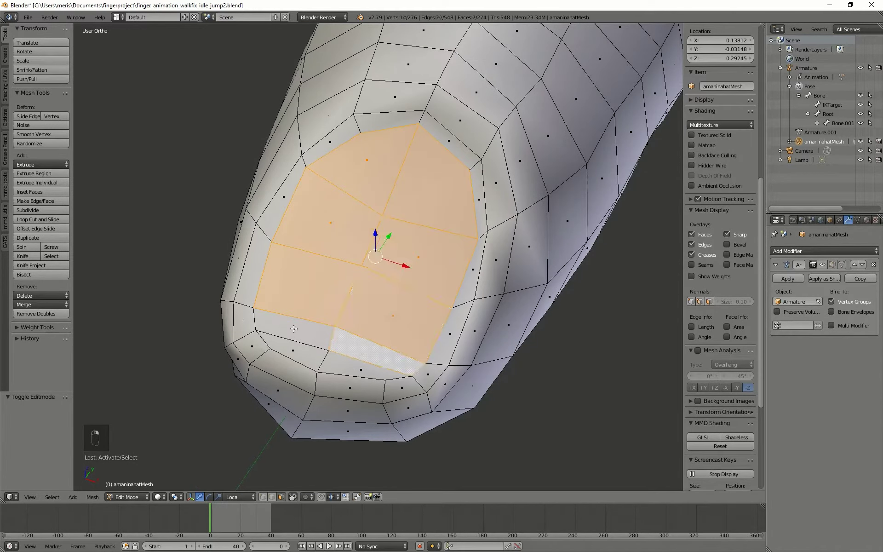
{"action": "right_click", "coordinate": [293, 330], "text": "shift"}
{"action": "right_click", "coordinate": [299, 352], "text": "shift"}
{"action": "right_click", "coordinate": [358, 365], "text": "shift"}
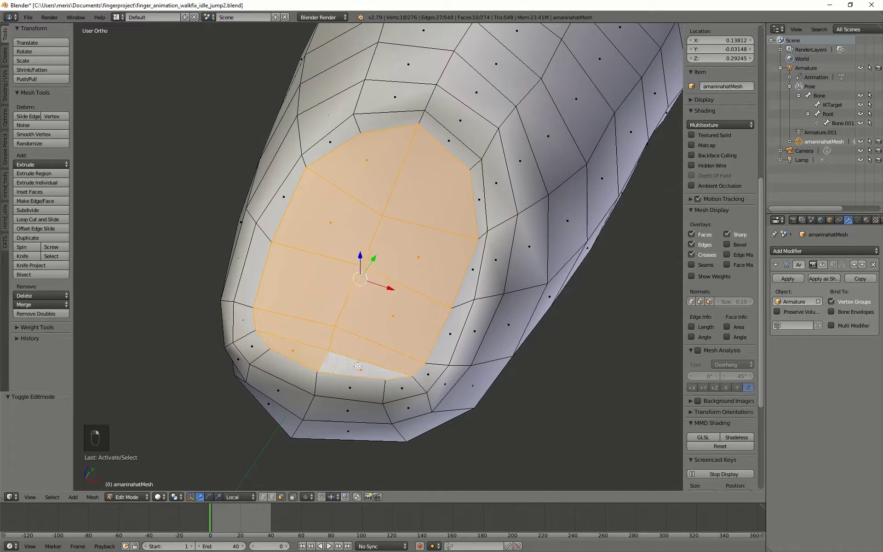
Set the screencast keys display to text size 48 and mouse size 64
{"action": "scroll", "coordinate": [735, 436], "scroll_direction": "down", "scroll_amount": 6}
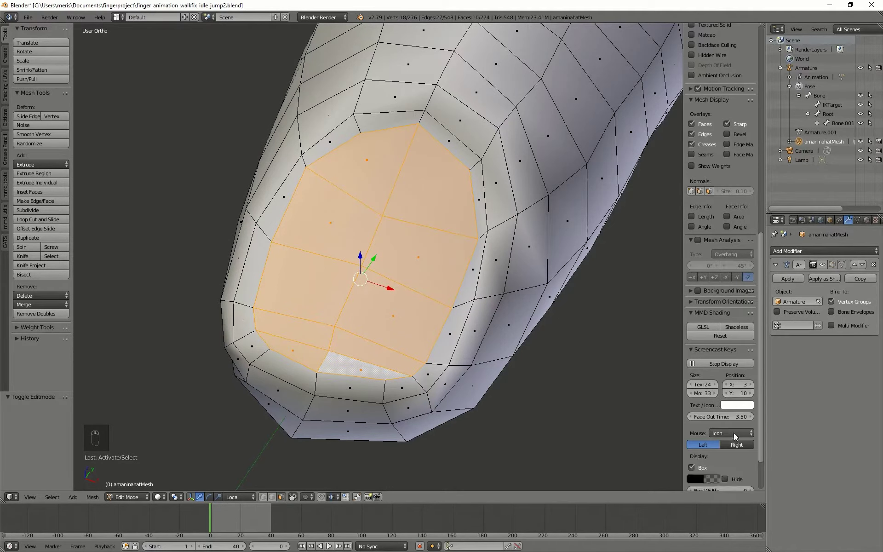
{"action": "middle_click_drag", "start_coordinate": [391, 420], "coordinate": [486, 401]}
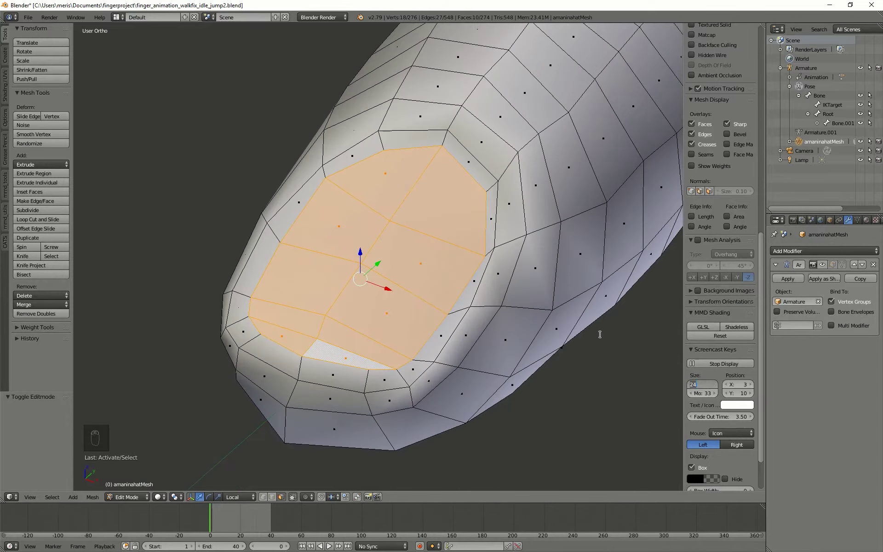
{"action": "key", "text": "Tab"}
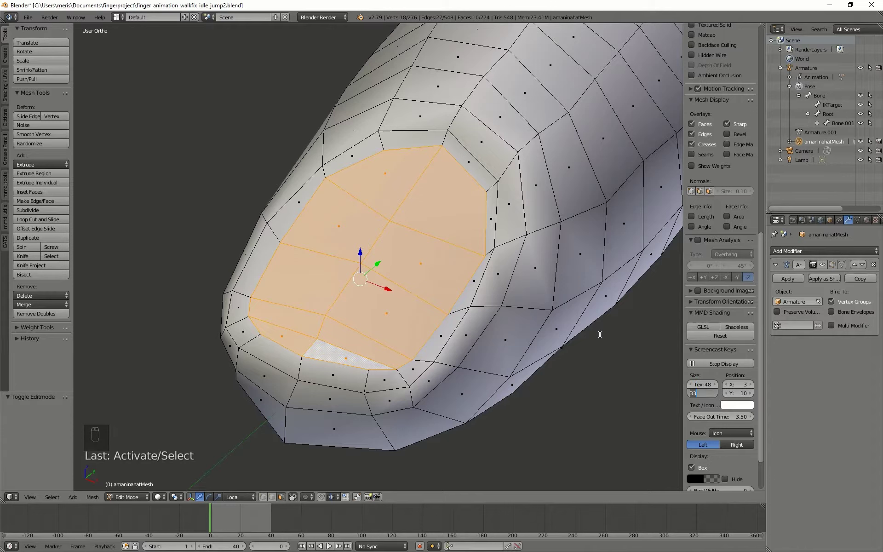
{"action": "type", "text": "64"}
{"action": "key", "text": "Return"}
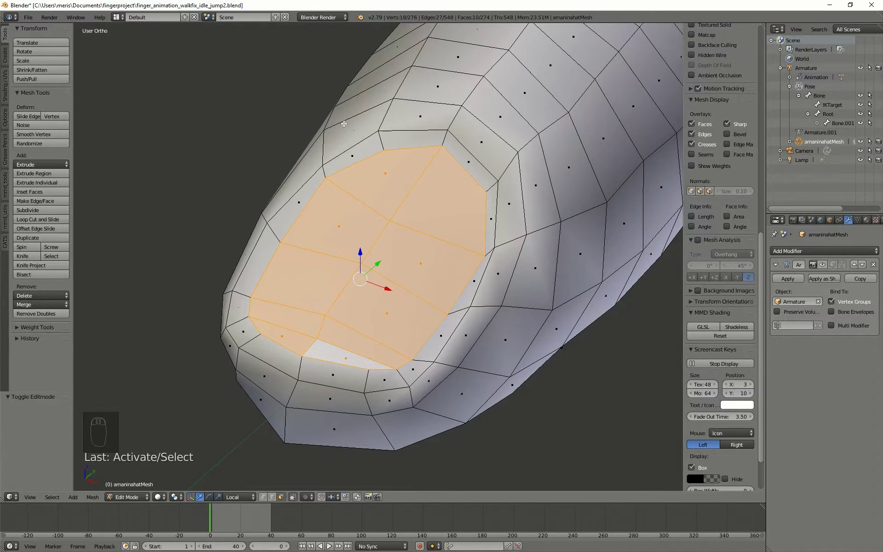
Try replacing and extending the selection with individual faces of the fingernail
{"action": "right_click", "coordinate": [374, 173]}
{"action": "right_click", "coordinate": [405, 251]}
{"action": "right_click", "coordinate": [381, 307]}
{"action": "right_click", "coordinate": [325, 267]}
{"action": "right_click", "coordinate": [324, 267], "text": "shift"}
{"action": "right_click", "coordinate": [396, 251]}
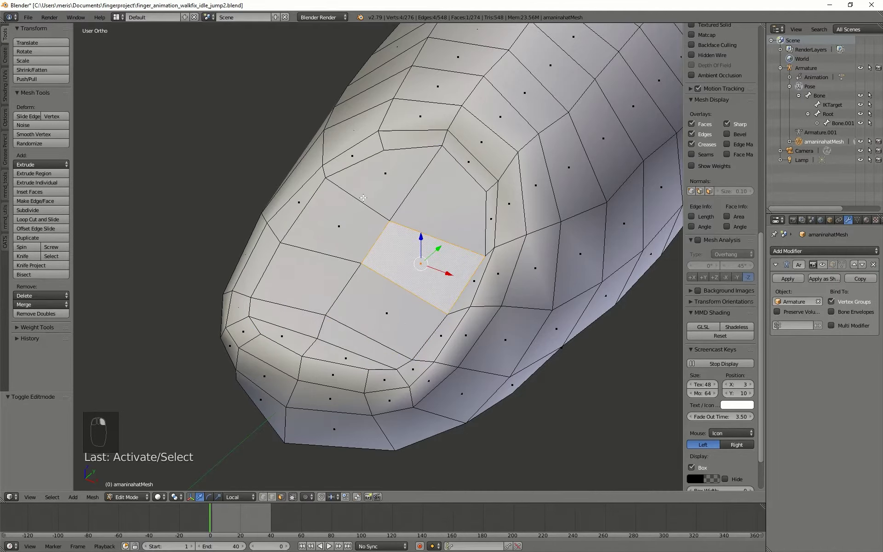
{"action": "right_click", "coordinate": [364, 197], "text": "shift"}
{"action": "mouse_move", "coordinate": [338, 278]}
{"action": "middle_mouse_down"}
{"action": "mouse_move", "coordinate": [390, 334]}
{"action": "mouse_move", "coordinate": [352, 283]}
{"action": "mouse_move", "coordinate": [314, 287]}
{"action": "mouse_move", "coordinate": [347, 294]}
{"action": "middle_mouse_up"}
Select all ten faces of the fingernail surface together, without moving any of them
{"action": "right_click", "coordinate": [437, 202]}
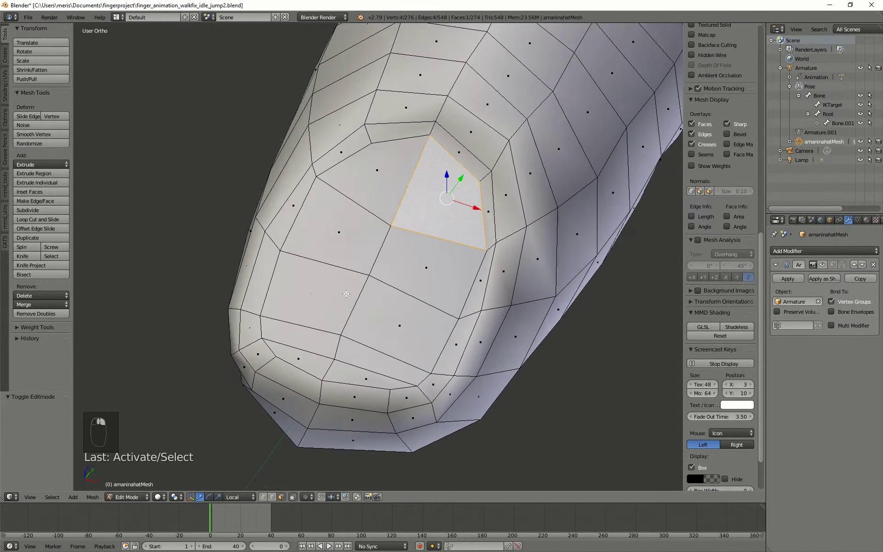
{"action": "key", "text": "g"}
{"action": "right_click", "coordinate": [373, 243]}
{"action": "middle_click_drag", "start_coordinate": [382, 237], "coordinate": [373, 232]}
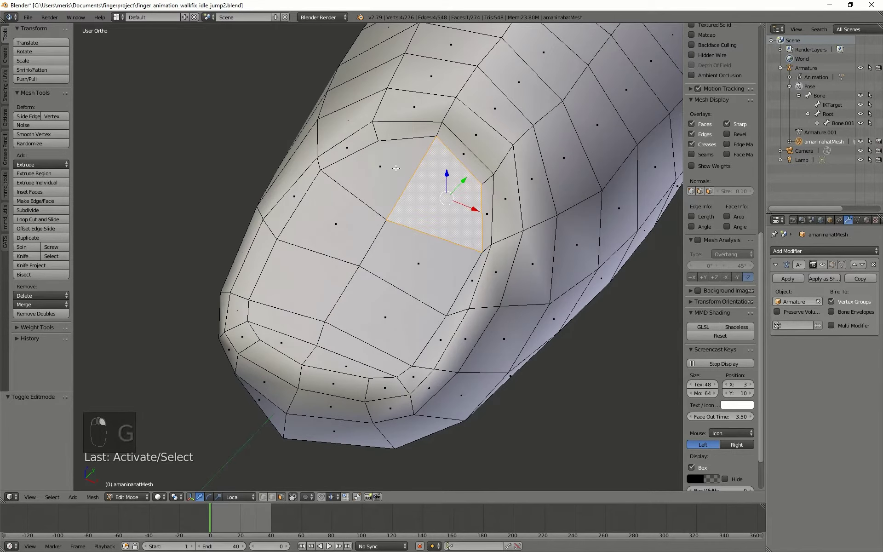
{"action": "right_click", "coordinate": [382, 166], "text": "shift"}
{"action": "right_click", "coordinate": [336, 224], "text": "shift"}
{"action": "right_click", "coordinate": [418, 263], "text": "shift"}
{"action": "right_click", "coordinate": [385, 317], "text": "shift"}
{"action": "right_click", "coordinate": [304, 281], "text": "shift"}
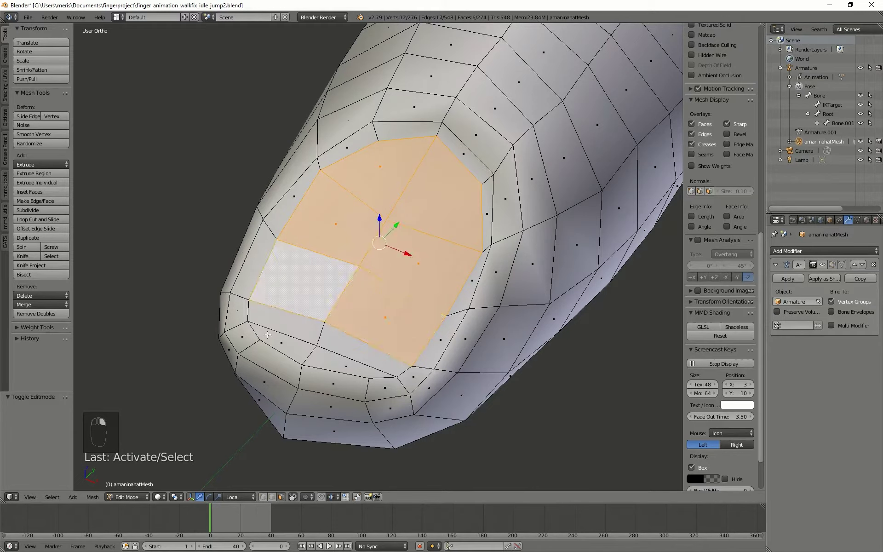
{"action": "right_click", "coordinate": [295, 318], "text": "shift"}
{"action": "right_click", "coordinate": [351, 351], "text": "shift"}
{"action": "right_click", "coordinate": [387, 368], "text": "shift"}
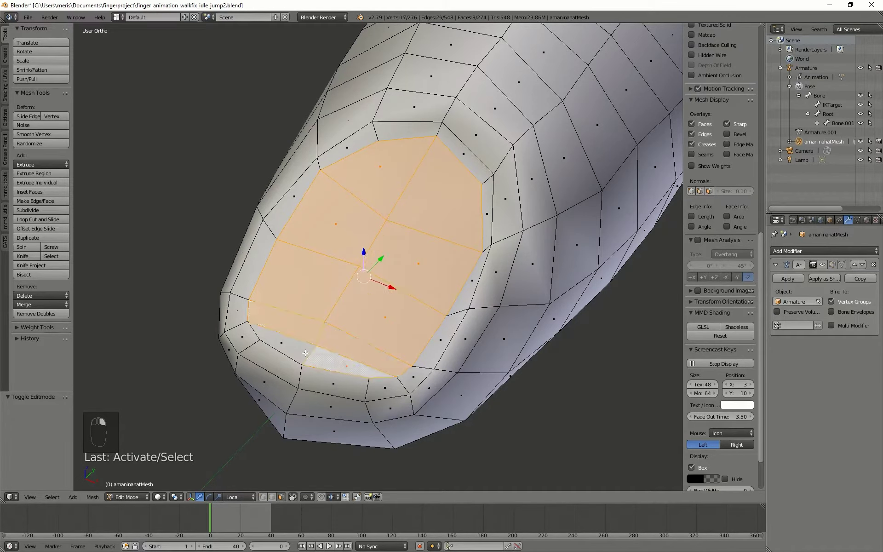
{"action": "right_click", "coordinate": [281, 342], "text": "shift"}
Extrude the selected fingernail faces along their normals by about 0.0024
{"action": "middle_click_drag", "start_coordinate": [477, 384], "coordinate": [294, 307]}
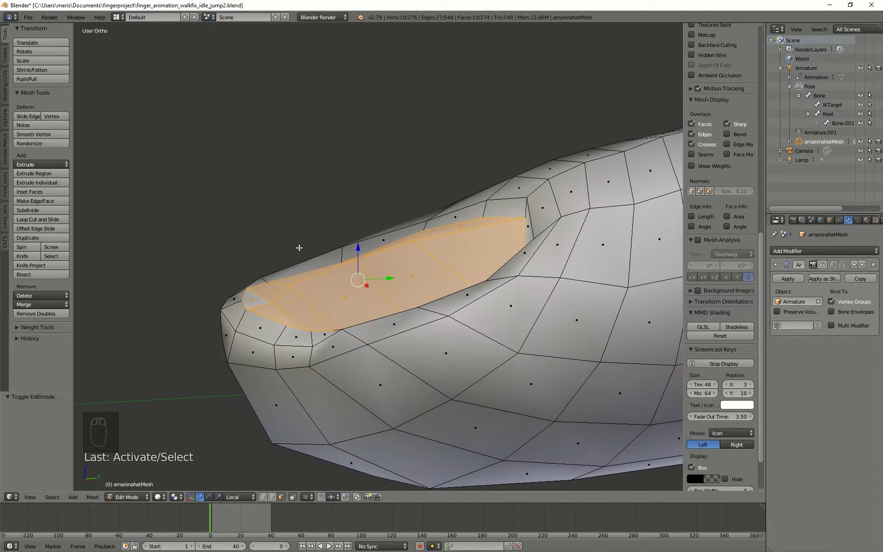
{"action": "key", "text": "e"}
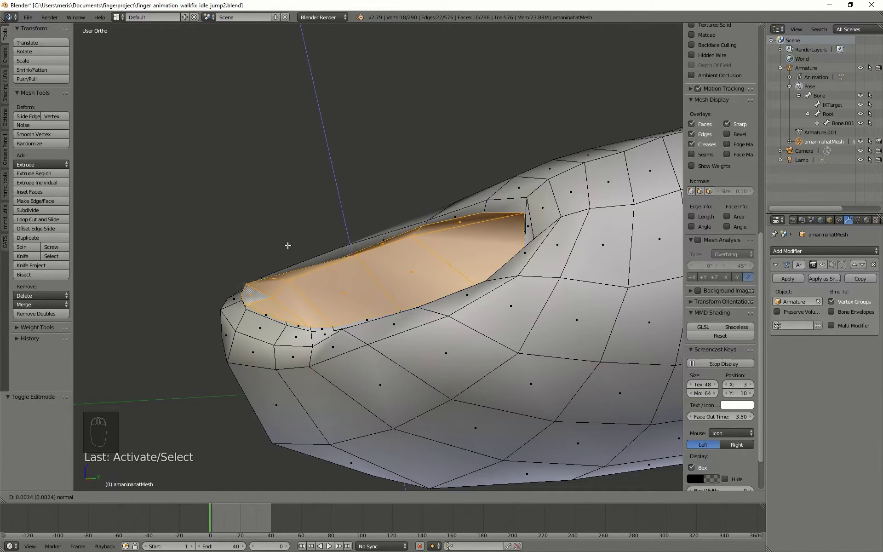
{"action": "left_click", "coordinate": [286, 243]}
Inspect the extruded fingernail's shading in object mode from several angles and return to the mesh in edit mode
{"action": "middle_click_drag", "start_coordinate": [286, 243], "coordinate": [471, 316]}
{"action": "key", "text": "Tab"}
{"action": "scroll", "coordinate": [544, 354], "scroll_direction": "down", "scroll_amount": 4}
{"action": "scroll", "coordinate": [471, 315], "scroll_direction": "up", "scroll_amount": 5}
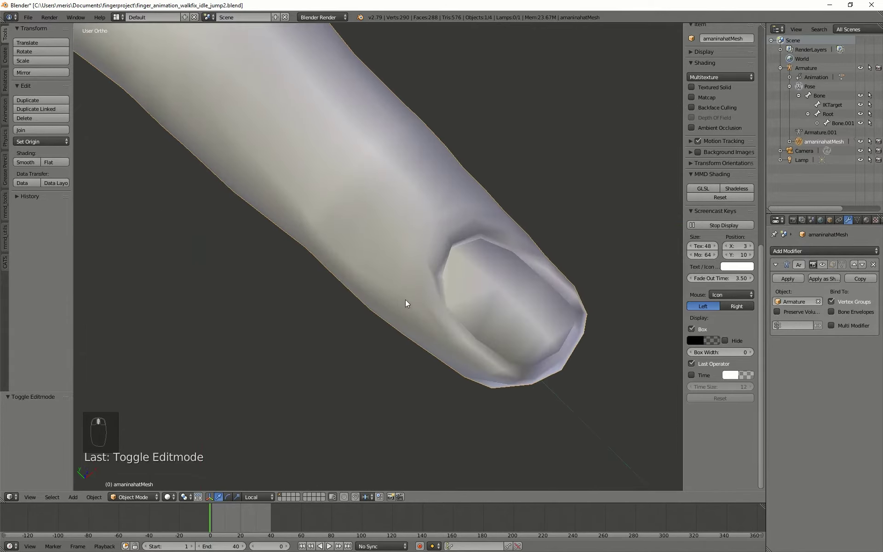
{"action": "middle_click_drag", "start_coordinate": [405, 299], "coordinate": [460, 248]}
{"action": "scroll", "coordinate": [459, 248], "scroll_direction": "up", "scroll_amount": 3}
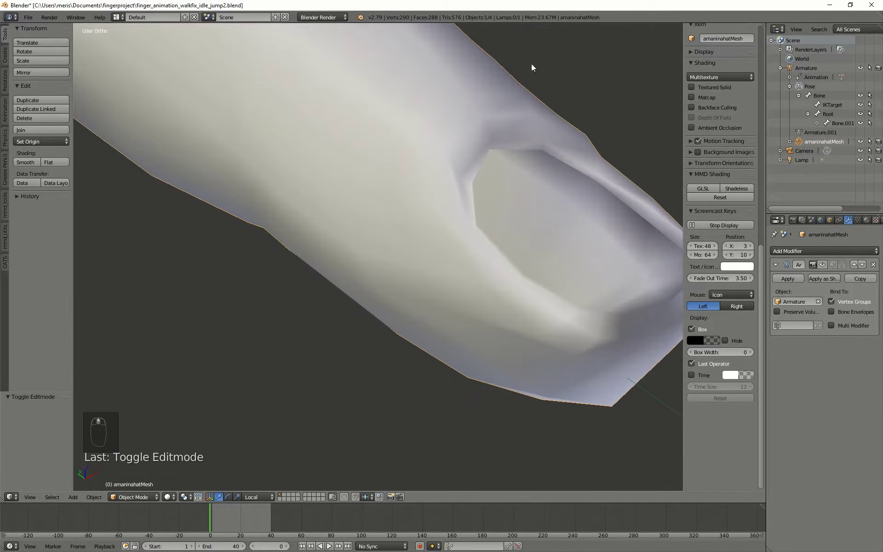
{"action": "middle_click_drag", "start_coordinate": [588, 191], "coordinate": [554, 252], "text": "shift"}
{"action": "right_click", "coordinate": [479, 219]}
{"action": "scroll", "coordinate": [554, 256], "scroll_direction": "down", "scroll_amount": 1}
{"action": "key", "text": "Tab"}
{"action": "middle_click_drag", "start_coordinate": [286, 272], "coordinate": [368, 289]}
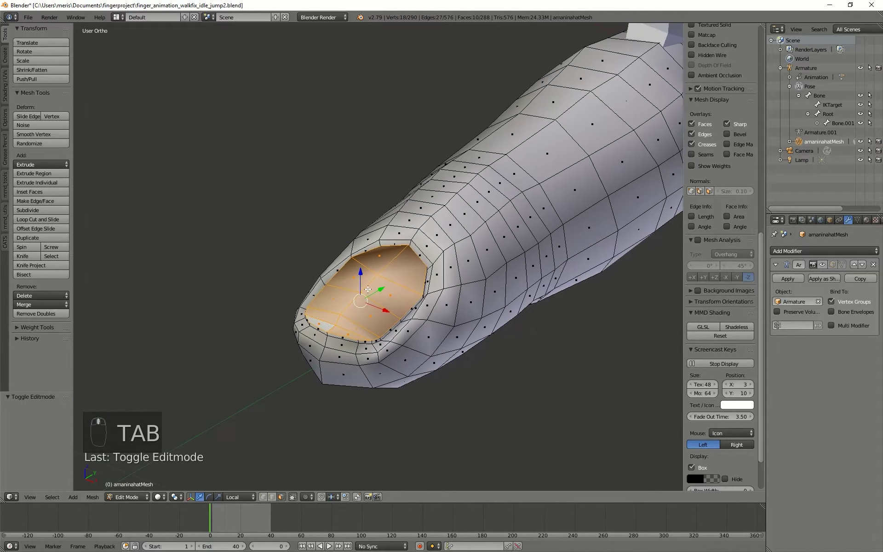
{"action": "scroll", "coordinate": [365, 391], "scroll_direction": "up", "scroll_amount": 5}
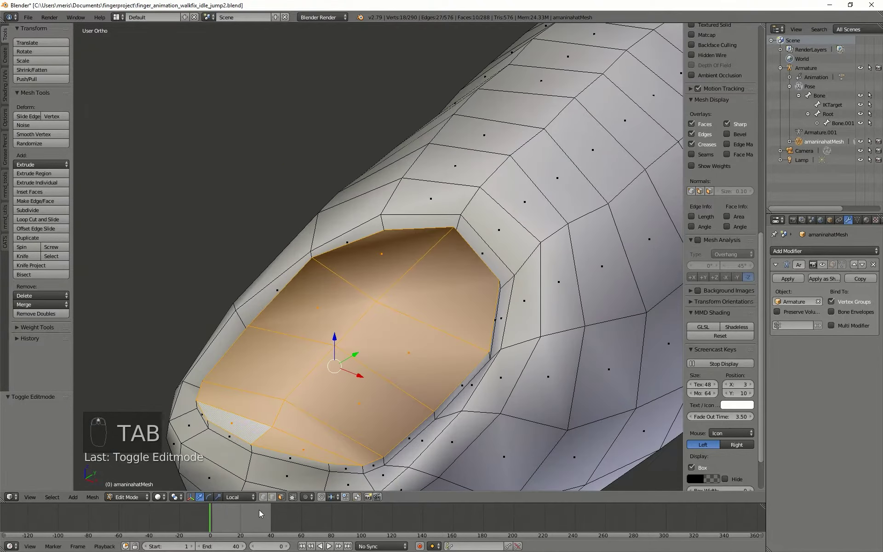
Using vertex selection, move two neighbouring vertices of the fingernail's rear edge along local Y by about -0.019 and -0.013
{"action": "right_click", "coordinate": [377, 301]}
{"action": "middle_click_drag", "start_coordinate": [376, 304], "coordinate": [427, 351]}
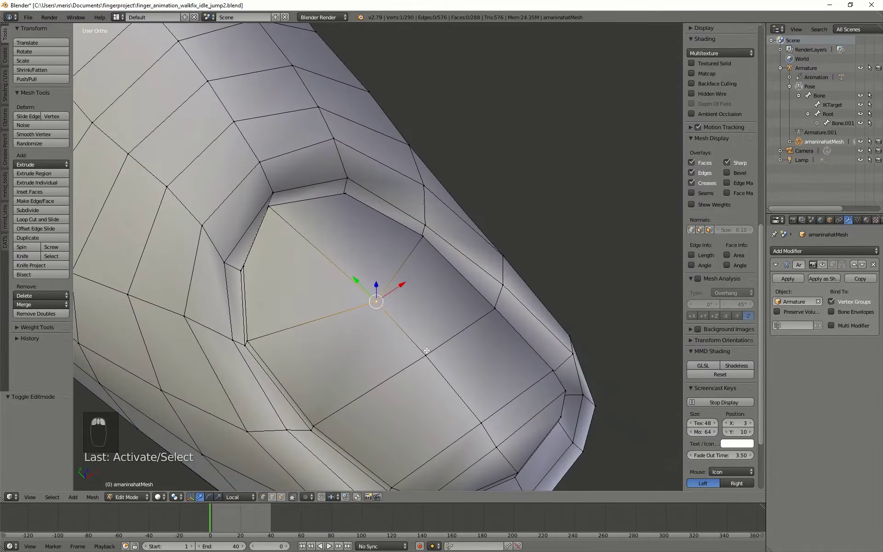
{"action": "middle_click_drag", "start_coordinate": [276, 273], "coordinate": [244, 244]}
{"action": "right_click", "coordinate": [244, 244]}
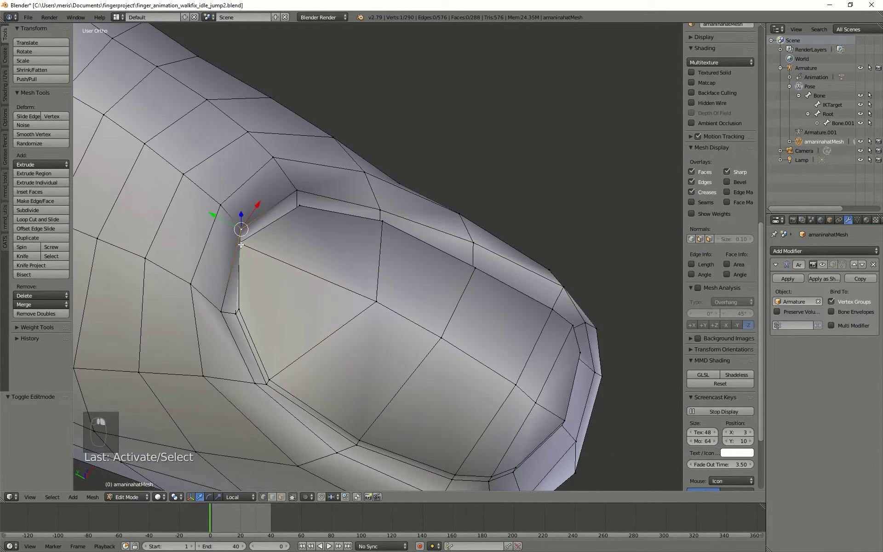
{"action": "middle_click_drag", "start_coordinate": [274, 316], "coordinate": [233, 275]}
{"action": "scroll", "coordinate": [238, 265], "scroll_direction": "up", "scroll_amount": 2}
{"action": "right_click", "coordinate": [182, 244]}
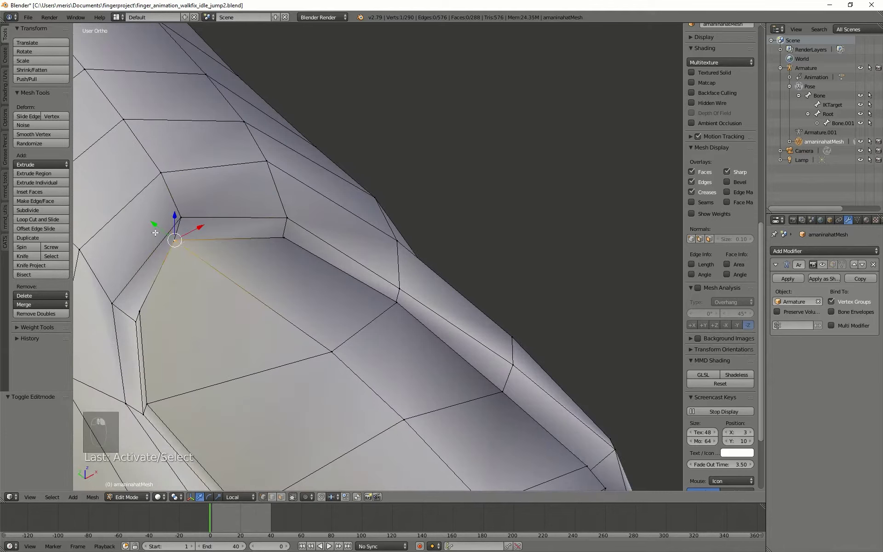
{"action": "left_click_drag", "start_coordinate": [155, 227], "coordinate": [202, 253]}
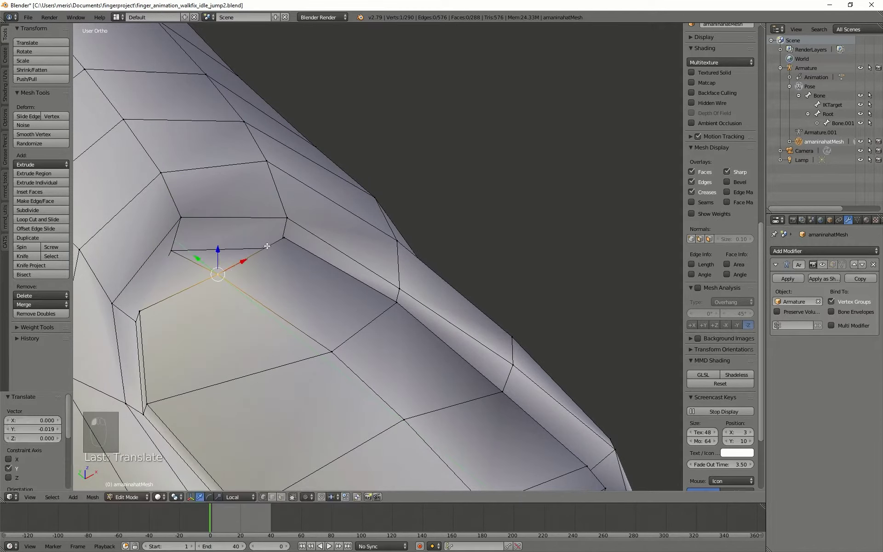
{"action": "right_click", "coordinate": [272, 243]}
{"action": "left_click_drag", "start_coordinate": [266, 225], "coordinate": [305, 245]}
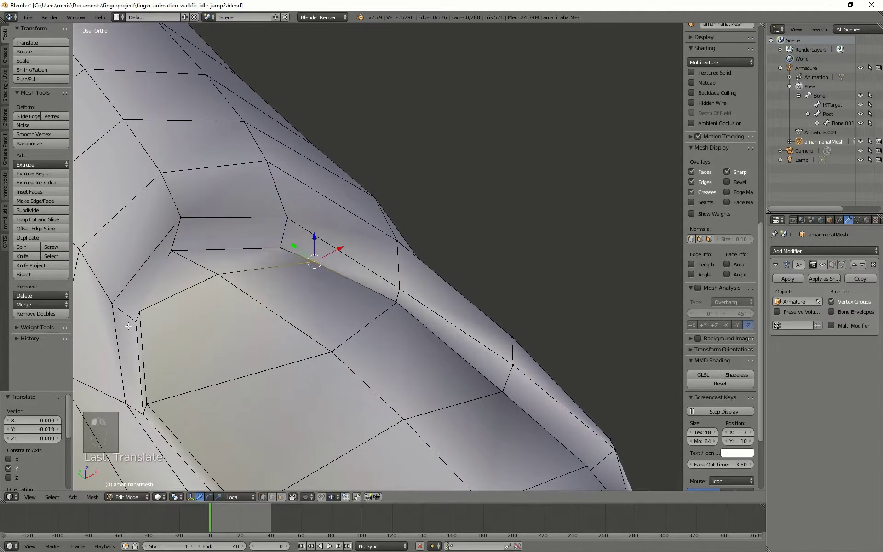
Move the corner vertex beside the fingernail's rear edge along local Y by about -0.019
{"action": "right_click", "coordinate": [131, 323]}
{"action": "scroll", "coordinate": [136, 315], "scroll_direction": "down", "scroll_amount": 2}
{"action": "right_click", "coordinate": [215, 295]}
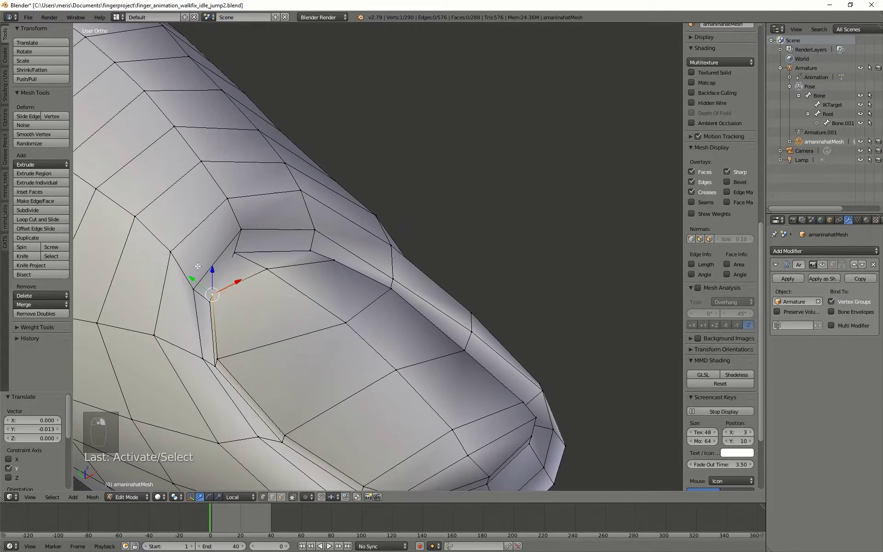
{"action": "left_click_drag", "start_coordinate": [192, 280], "coordinate": [226, 300]}
Pull the fingernail's opposite side vertices inward along local X, by about 0.010 on one side and -0.008 on the other
{"action": "middle_click_drag", "start_coordinate": [317, 333], "coordinate": [302, 366]}
{"action": "right_click", "coordinate": [203, 346]}
{"action": "middle_click_drag", "start_coordinate": [248, 360], "coordinate": [296, 303], "text": "shift"}
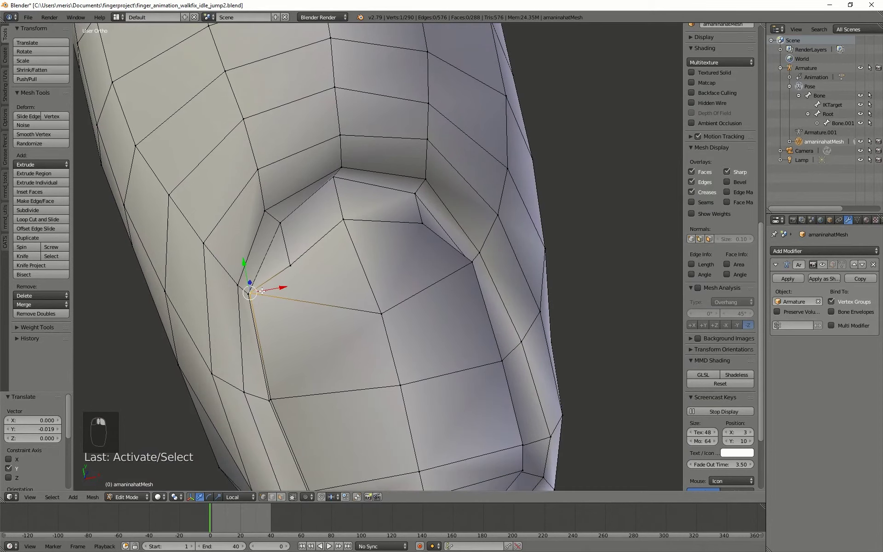
{"action": "left_click_drag", "start_coordinate": [262, 292], "coordinate": [286, 291]}
{"action": "right_click", "coordinate": [462, 267]}
{"action": "middle_click_drag", "start_coordinate": [473, 297], "coordinate": [394, 265], "text": "shift"}
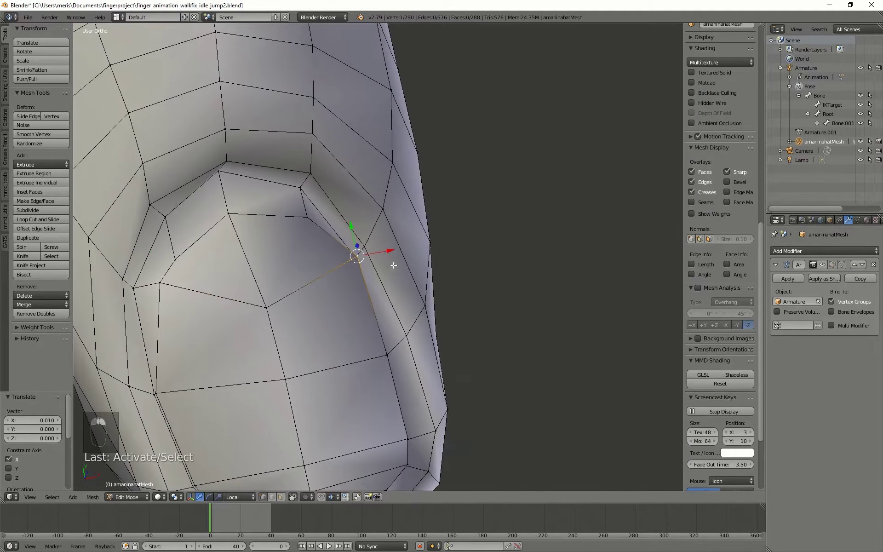
{"action": "left_click_drag", "start_coordinate": [390, 249], "coordinate": [371, 253]}
Reposition a vertex near the fingernail's rear edge from the side view, and return to object mode
{"action": "middle_click_drag", "start_coordinate": [368, 330], "coordinate": [286, 244]}
{"action": "scroll", "coordinate": [314, 273], "scroll_direction": "down", "scroll_amount": 2}
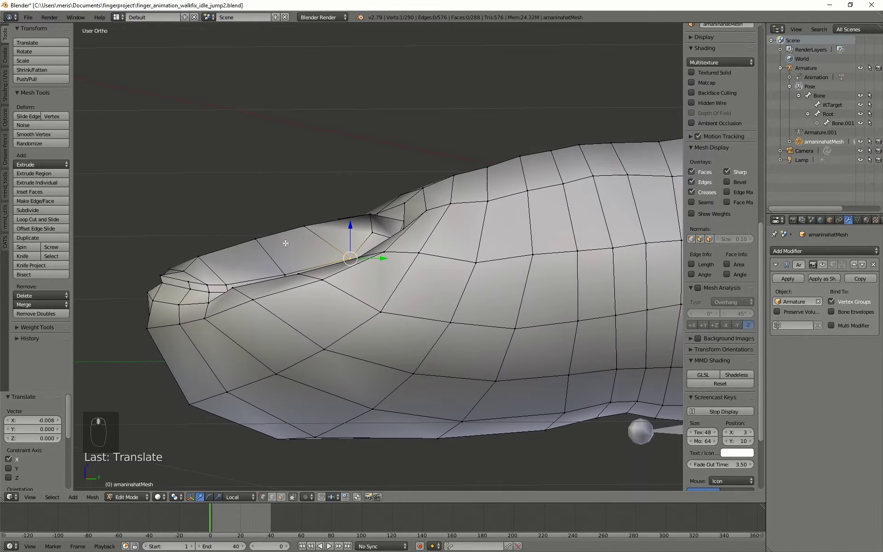
{"action": "right_click", "coordinate": [361, 216]}
{"action": "left_click_drag", "start_coordinate": [374, 178], "coordinate": [340, 196]}
{"action": "key", "text": "Page_Up"}
{"action": "right_click", "coordinate": [338, 219]}
{"action": "middle_click_drag", "start_coordinate": [341, 195], "coordinate": [624, 429]}
{"action": "right_click", "coordinate": [365, 237]}
{"action": "key", "text": "Tab"}
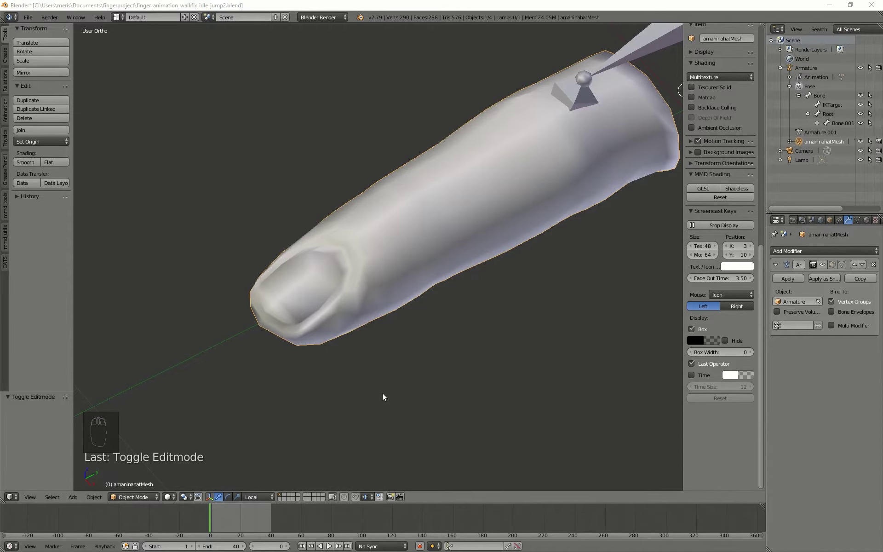
Add a Subdivision Surface modifier to the finger mesh and check the smoothed shape from another angle
{"action": "middle_click_drag", "start_coordinate": [382, 394], "coordinate": [487, 391]}
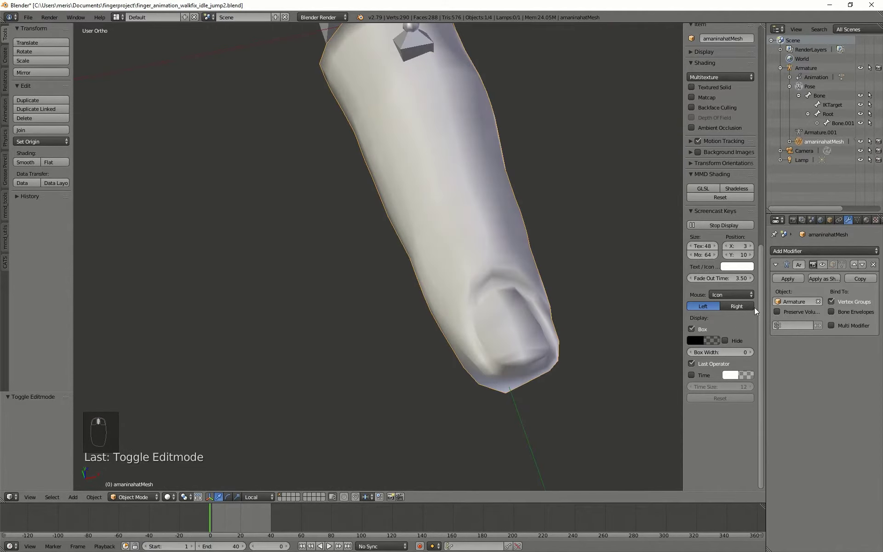
{"action": "left_click", "coordinate": [801, 254]}
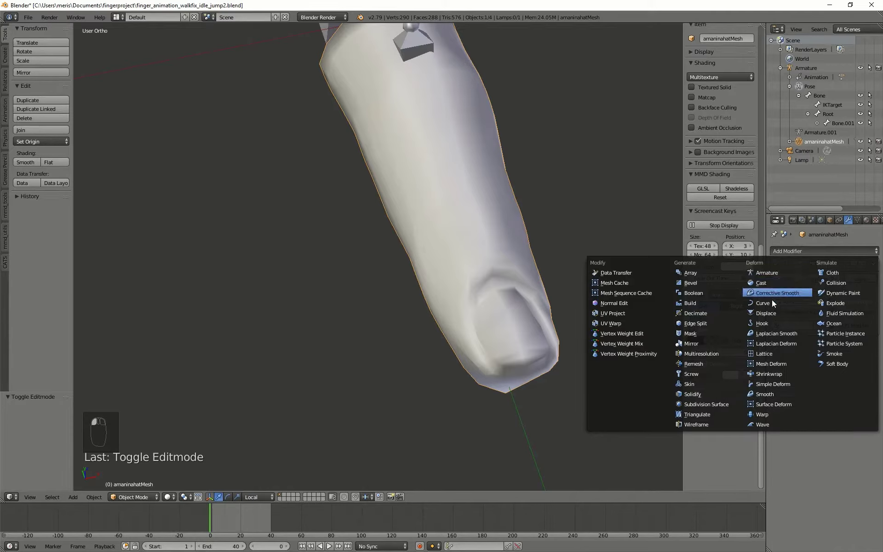
{"action": "left_click", "coordinate": [718, 404]}
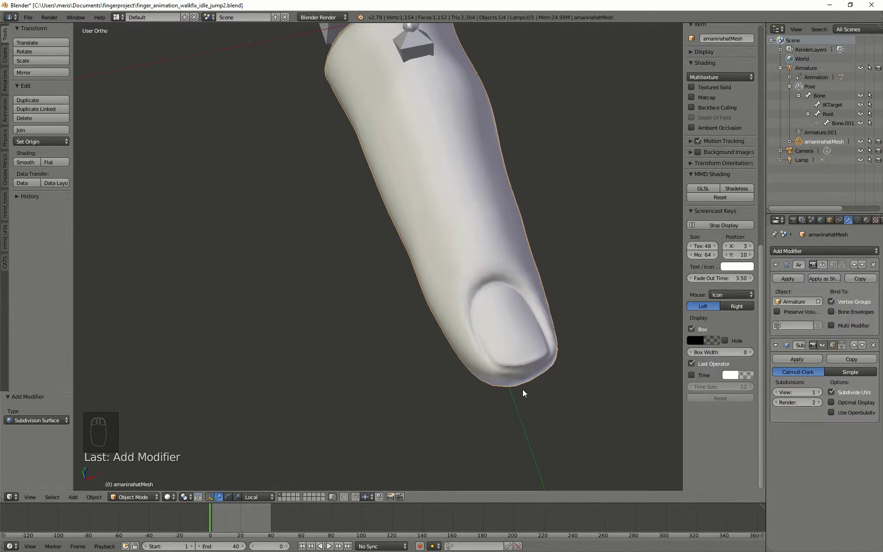
{"action": "middle_click_drag", "start_coordinate": [522, 389], "coordinate": [401, 331]}
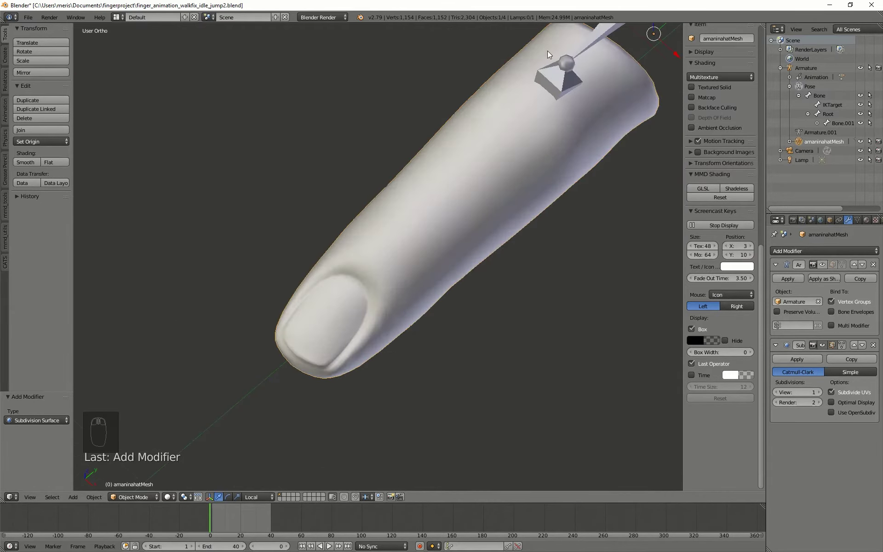
{"action": "middle_click_drag", "start_coordinate": [478, 179], "coordinate": [497, 224]}
Select the four corner vertices of one face on the finger's upper surface in edit mode, and return to object mode
{"action": "key", "text": "Tab"}
{"action": "scroll", "coordinate": [406, 281], "scroll_direction": "up", "scroll_amount": 4}
{"action": "right_click", "coordinate": [593, 146]}
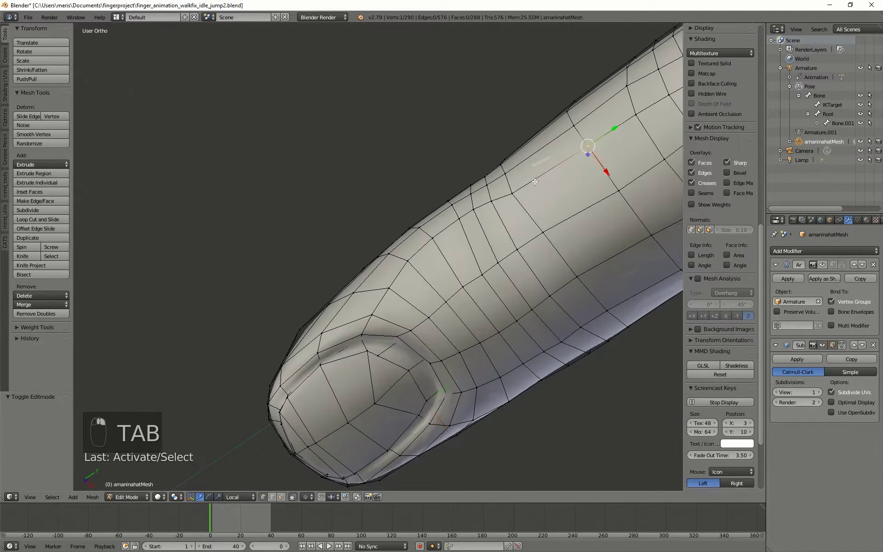
{"action": "right_click", "coordinate": [620, 193], "text": "shift"}
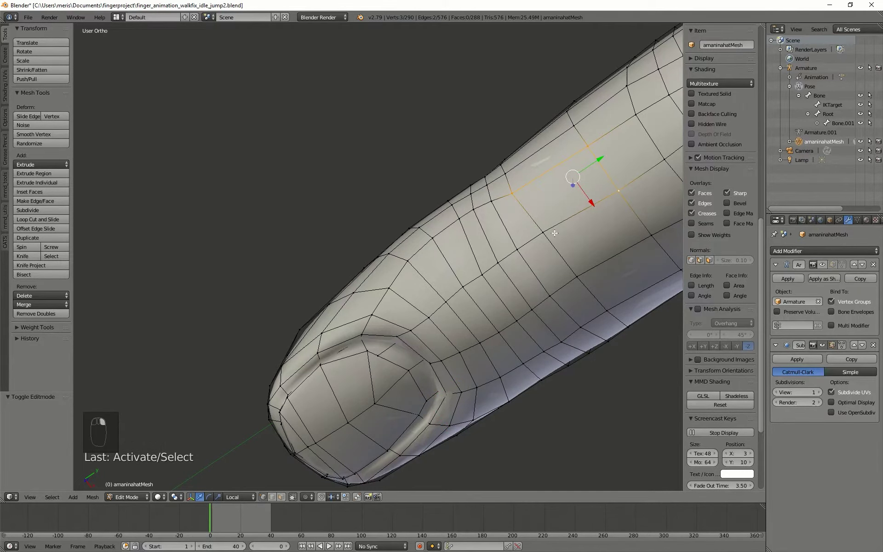
{"action": "right_click", "coordinate": [554, 234], "text": "shift"}
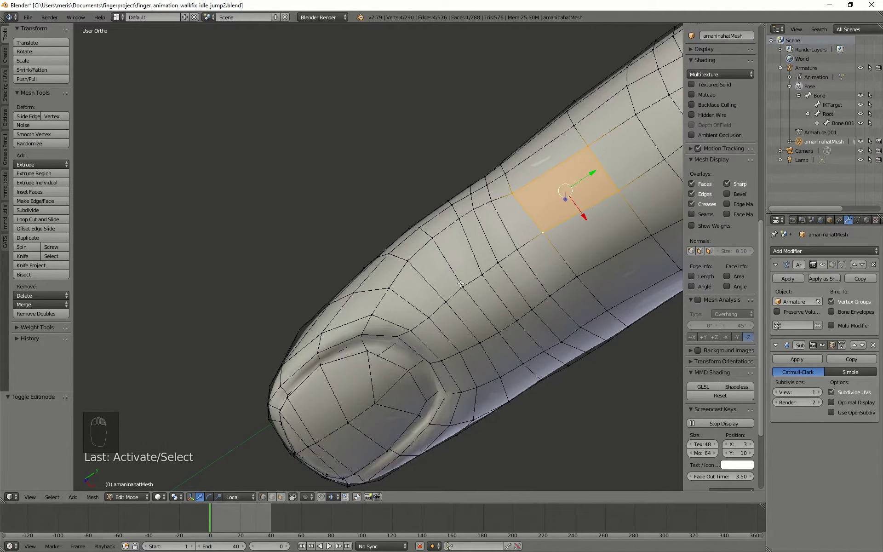
{"action": "middle_click_drag", "start_coordinate": [461, 284], "coordinate": [397, 194]}
{"action": "key", "text": "Tab"}
Set the Subdivision Surface modifier's view level to 2 and apply the modifier to the finger mesh
{"action": "scroll", "coordinate": [498, 253], "scroll_direction": "down", "scroll_amount": 4}
{"action": "middle_click_drag", "start_coordinate": [535, 277], "coordinate": [498, 267], "text": "shift"}
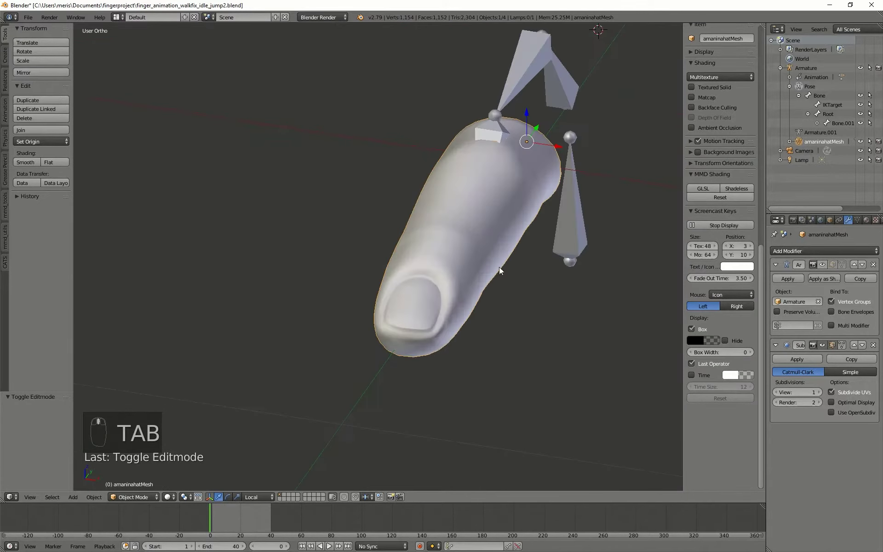
{"action": "left_click", "coordinate": [820, 392]}
{"action": "middle_click_drag", "start_coordinate": [497, 414], "coordinate": [511, 299]}
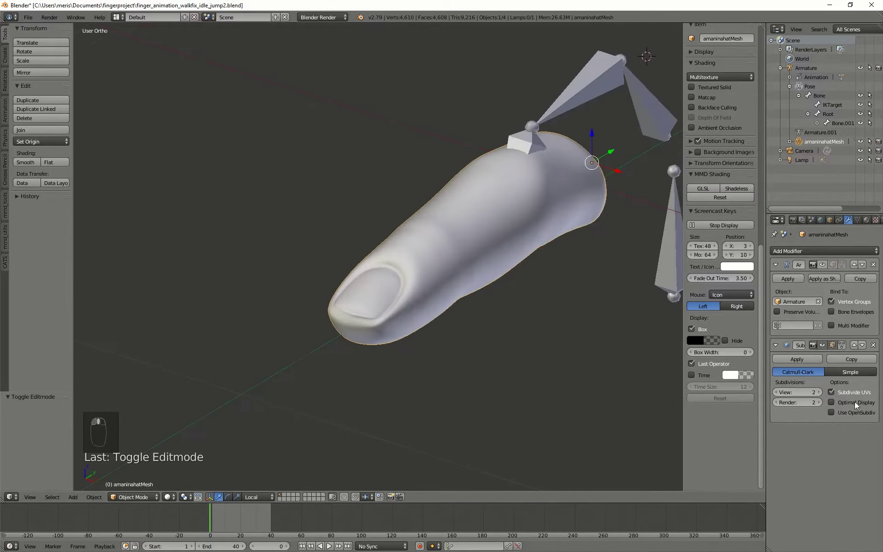
{"action": "left_click", "coordinate": [795, 359]}
Examine the subdivided finger's dense mesh in edit mode from another angle and return to object mode
{"action": "middle_click_drag", "start_coordinate": [498, 343], "coordinate": [502, 253]}
{"action": "key", "text": "Tab"}
{"action": "middle_click_drag", "start_coordinate": [554, 295], "coordinate": [598, 307]}
{"action": "key", "text": "Tab"}
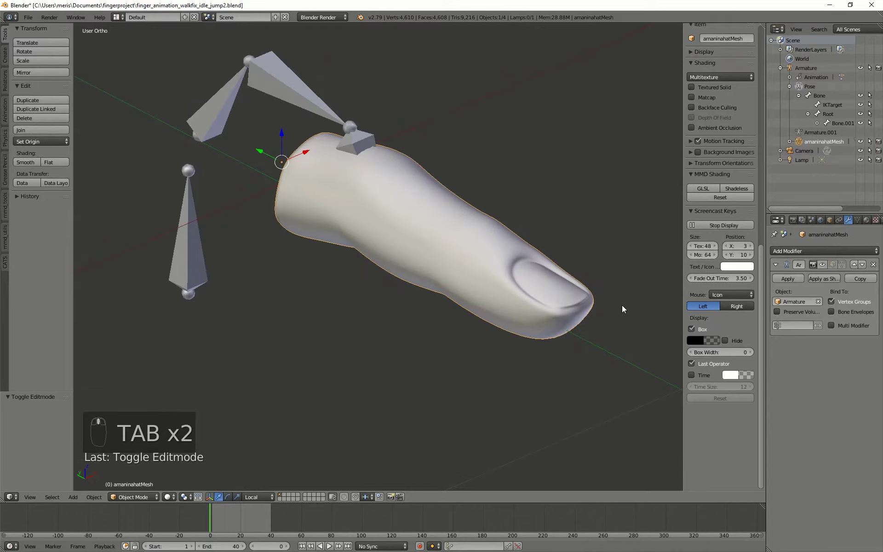
Show the Armature modifier's deformation in the viewport and scrub the animation to frame 9 to check how the finger bends
{"action": "left_click", "coordinate": [822, 267]}
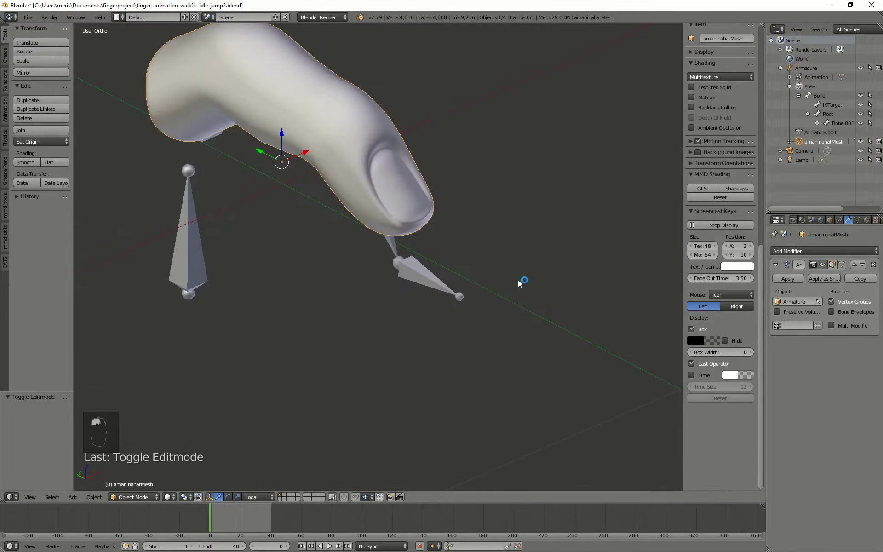
{"action": "middle_click_drag", "start_coordinate": [519, 280], "coordinate": [394, 282]}
{"action": "left_click_drag", "start_coordinate": [252, 520], "coordinate": [293, 515]}
{"action": "scroll", "coordinate": [352, 291], "scroll_direction": "down", "scroll_amount": 4}
{"action": "middle_click_drag", "start_coordinate": [345, 291], "coordinate": [451, 332]}
{"action": "left_click_drag", "start_coordinate": [220, 531], "coordinate": [290, 513]}
{"action": "middle_click_drag", "start_coordinate": [378, 297], "coordinate": [492, 299]}
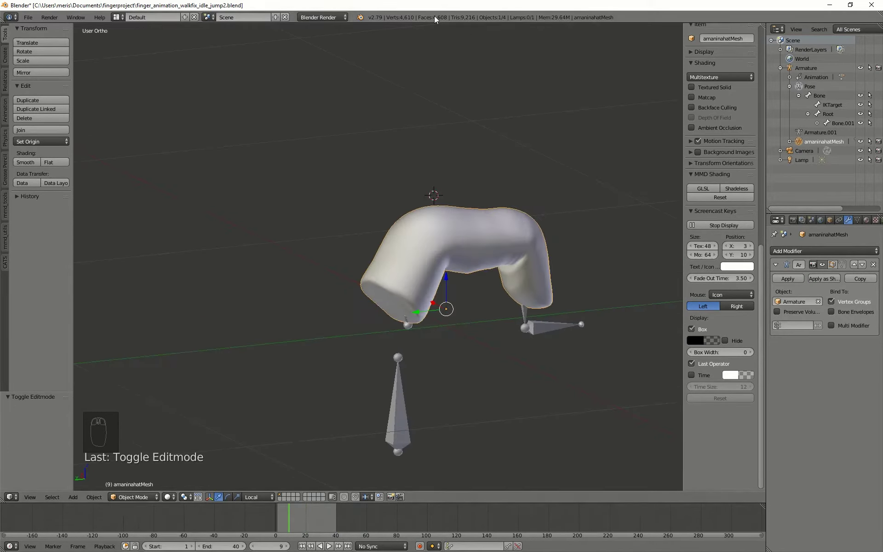
Inspect the bent finger from several angles and scrub the animation to frame 18
{"action": "middle_click_drag", "start_coordinate": [414, 109], "coordinate": [388, 342]}
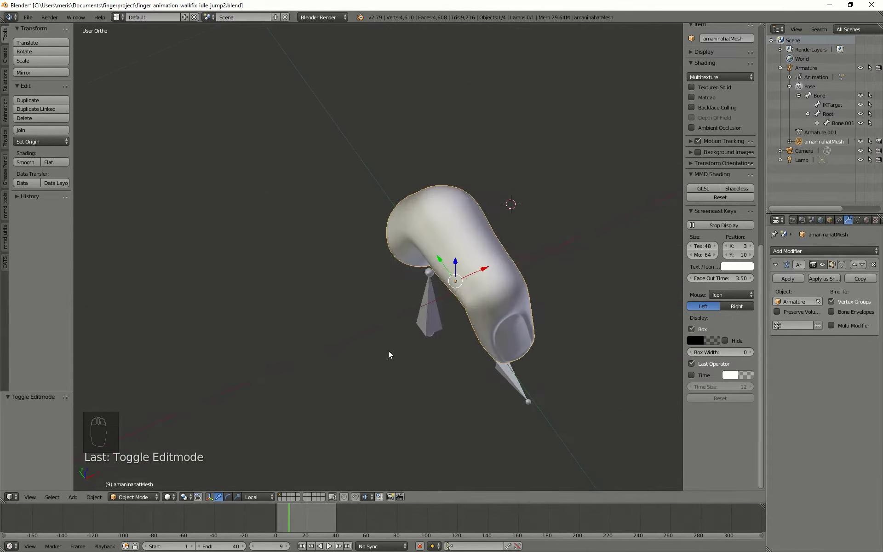
{"action": "middle_click_drag", "start_coordinate": [388, 351], "coordinate": [418, 347]}
{"action": "left_click_drag", "start_coordinate": [320, 517], "coordinate": [303, 509]}
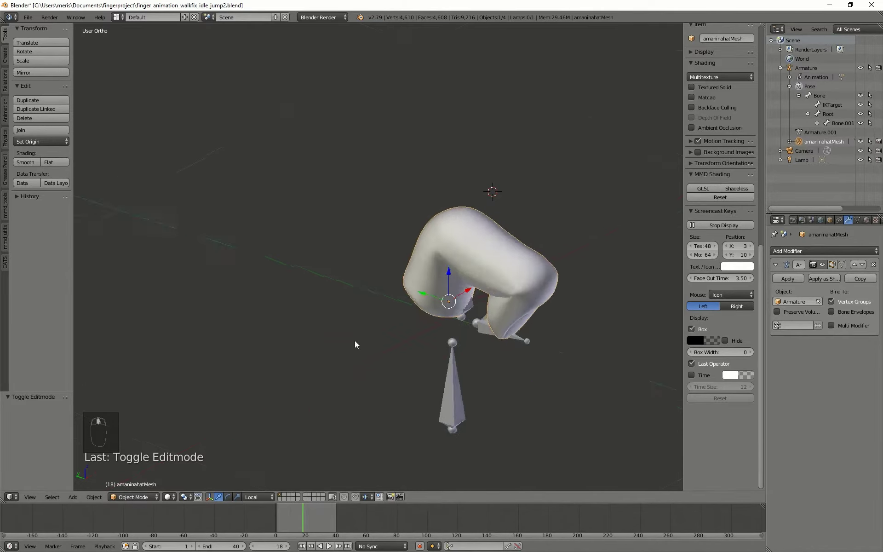
{"action": "middle_click_drag", "start_coordinate": [355, 342], "coordinate": [436, 327]}
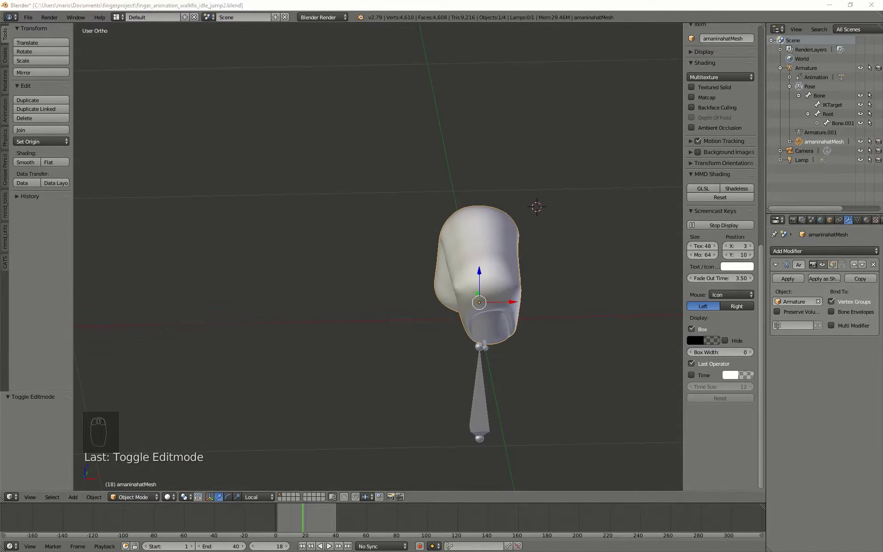
{"action": "middle_click_drag", "start_coordinate": [402, 354], "coordinate": [339, 340]}
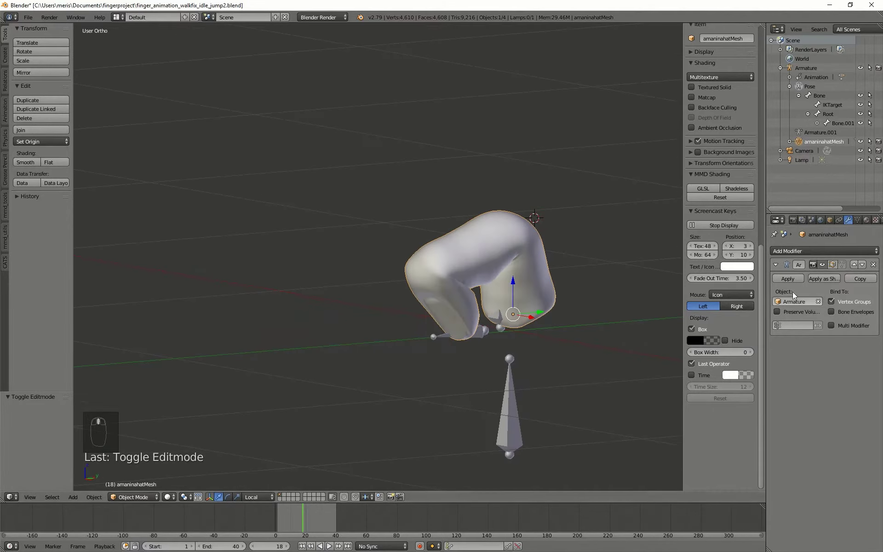
Hide the Armature modifier's deformation in the viewport and move the timeline to frame 109
{"action": "left_click", "coordinate": [821, 265]}
{"action": "middle_click_drag", "start_coordinate": [506, 364], "coordinate": [460, 394]}
{"action": "left_click_drag", "start_coordinate": [305, 512], "coordinate": [442, 522]}
{"action": "left_click", "coordinate": [392, 355]}
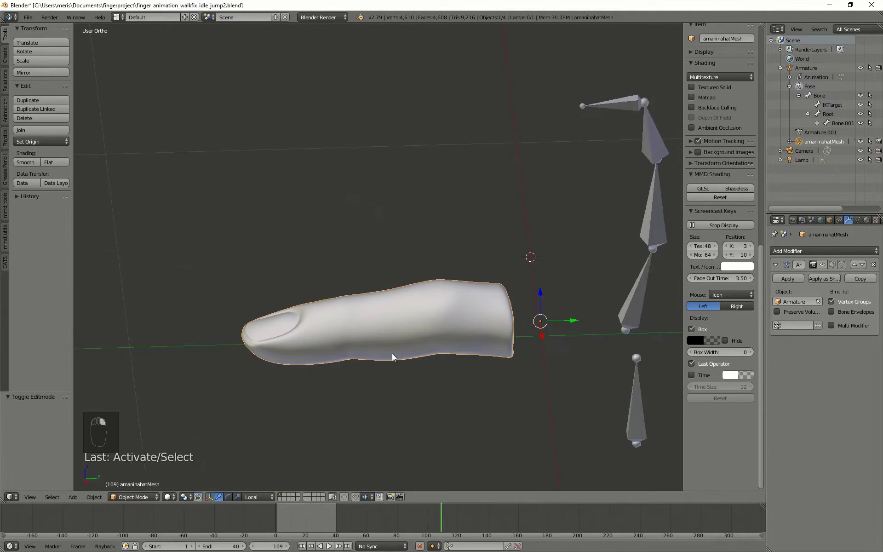
{"action": "middle_click_drag", "start_coordinate": [401, 398], "coordinate": [405, 322]}
Enter edit mode with edge selection and select a single edge at the centre of the fingertip, just below the nail
{"action": "key", "text": "Tab"}
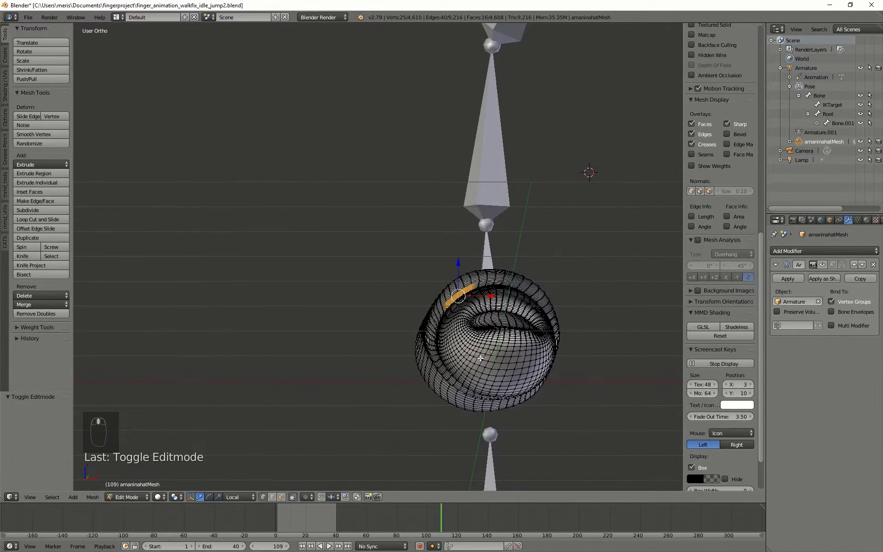
{"action": "scroll", "coordinate": [472, 349], "scroll_direction": "up", "scroll_amount": 3}
{"action": "middle_click_drag", "start_coordinate": [472, 348], "coordinate": [383, 478]}
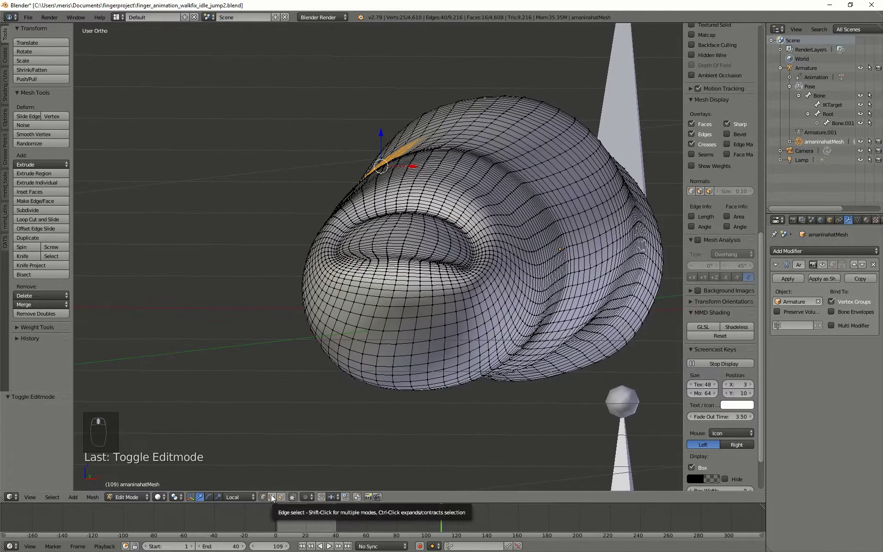
{"action": "scroll", "coordinate": [403, 349], "scroll_direction": "up", "scroll_amount": 3}
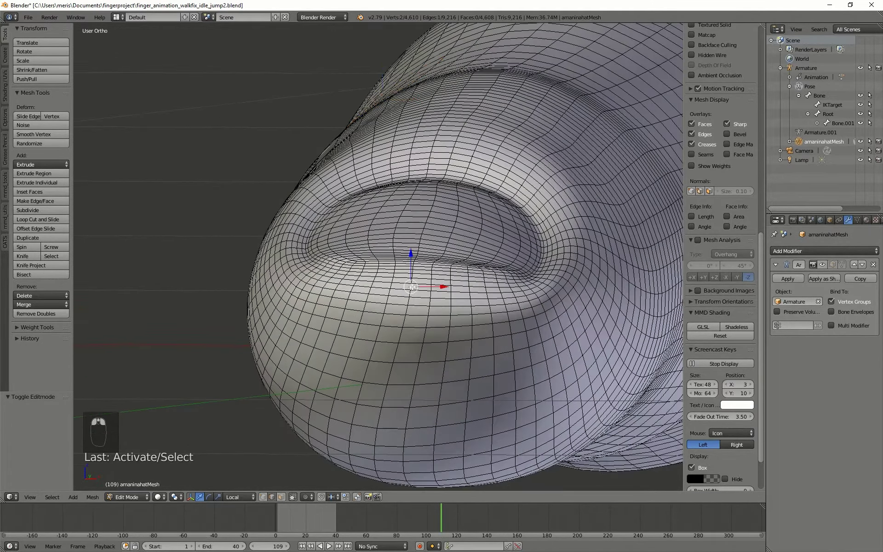
{"action": "scroll", "coordinate": [405, 293], "scroll_direction": "down", "scroll_amount": 5}
{"action": "scroll", "coordinate": [390, 310], "scroll_direction": "up", "scroll_amount": 4}
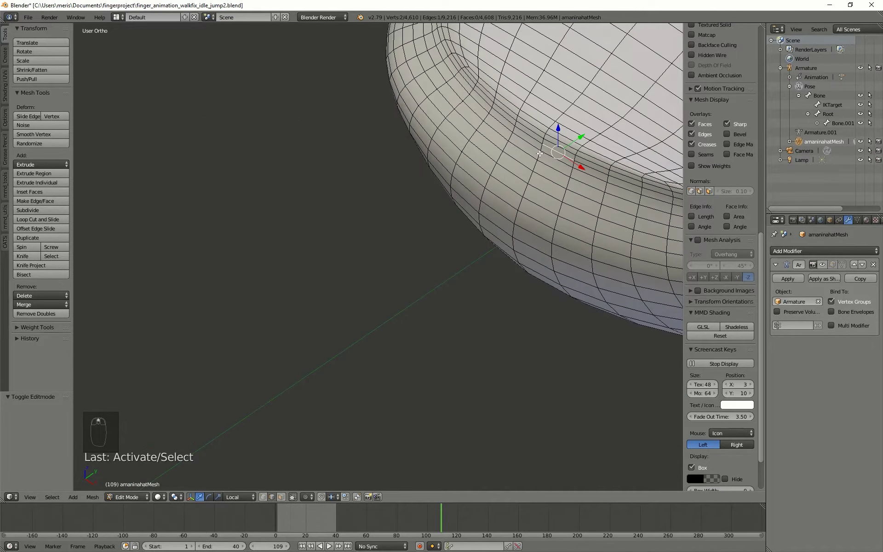
{"action": "scroll", "coordinate": [517, 273], "scroll_direction": "down", "scroll_amount": 2}
Extend the edge selection by shortest path from the fingertip along the finger's underside to the rim at its base
{"action": "middle_click_drag", "start_coordinate": [515, 276], "coordinate": [525, 316]}
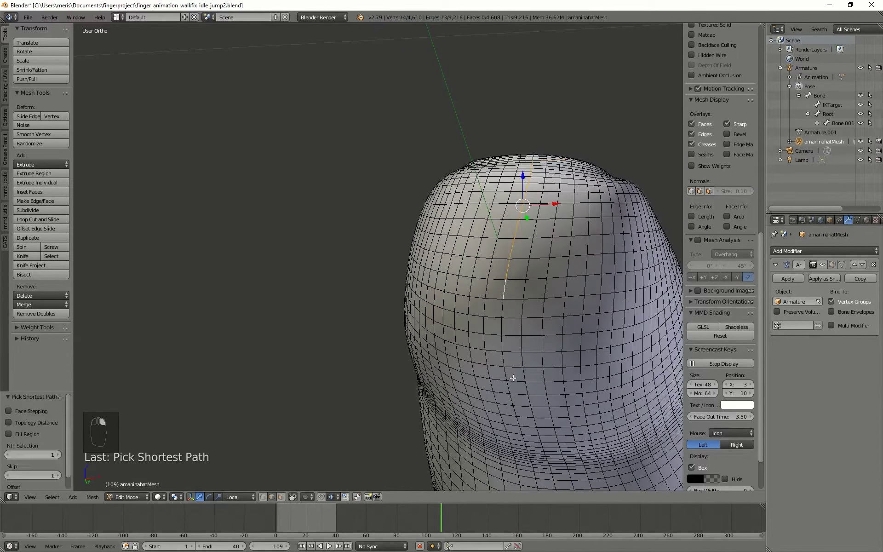
{"action": "middle_click_drag", "start_coordinate": [514, 377], "coordinate": [502, 162]}
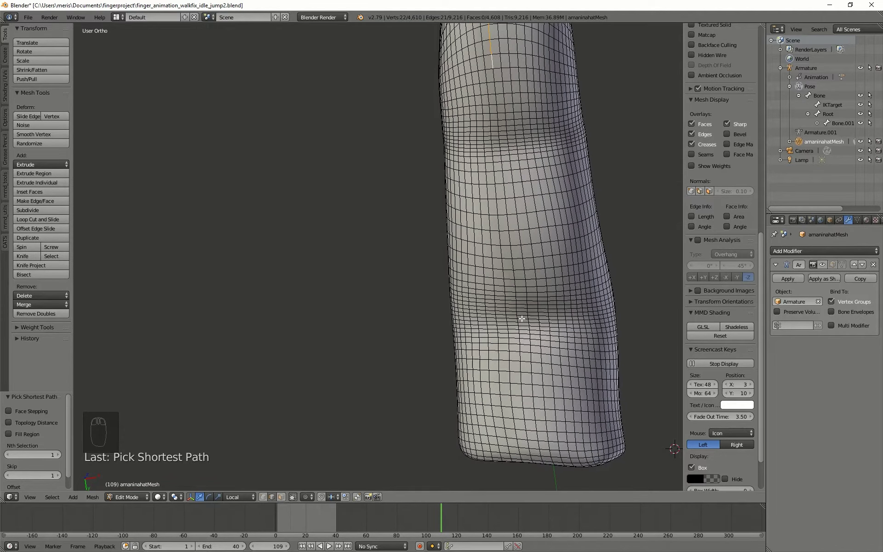
{"action": "middle_click_drag", "start_coordinate": [539, 431], "coordinate": [487, 184]}
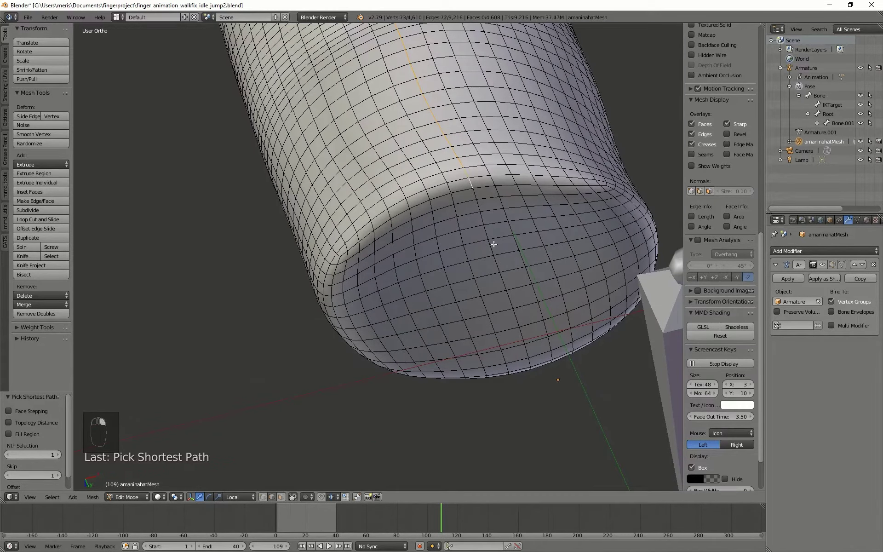
{"action": "middle_click_drag", "start_coordinate": [534, 198], "coordinate": [531, 211]}
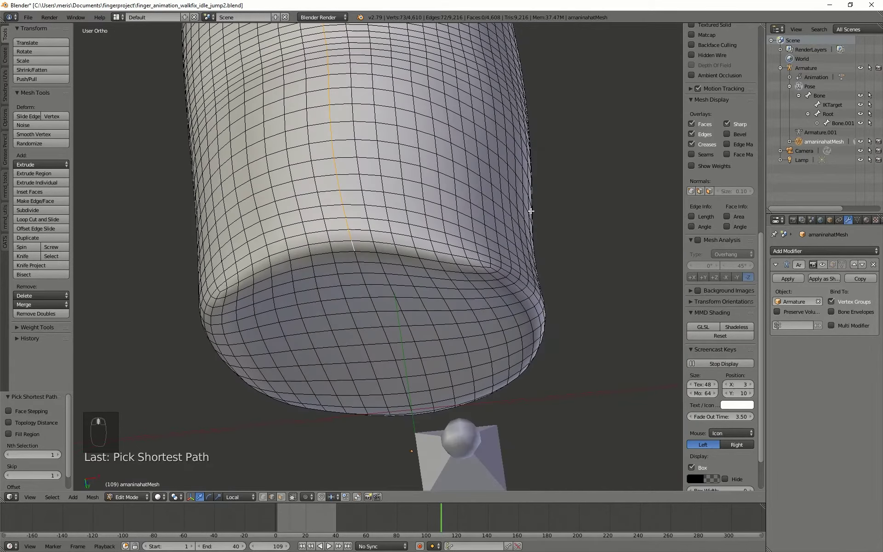
Undo the last path extension and add the edge loop around the finger's base rim to the edge selection
{"action": "key", "text": "ctrl+z"}
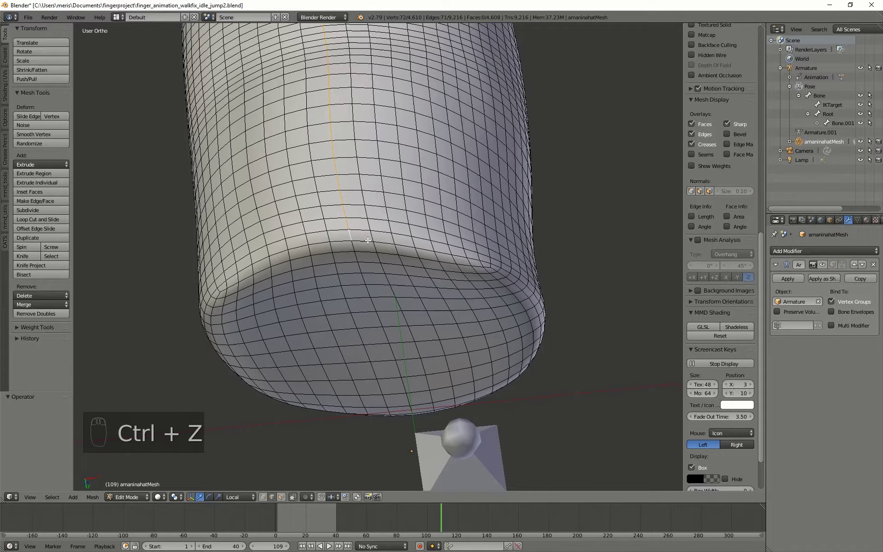
{"action": "middle_click_drag", "start_coordinate": [559, 348], "coordinate": [360, 233]}
{"action": "middle_click_drag", "start_coordinate": [293, 114], "coordinate": [275, 163]}
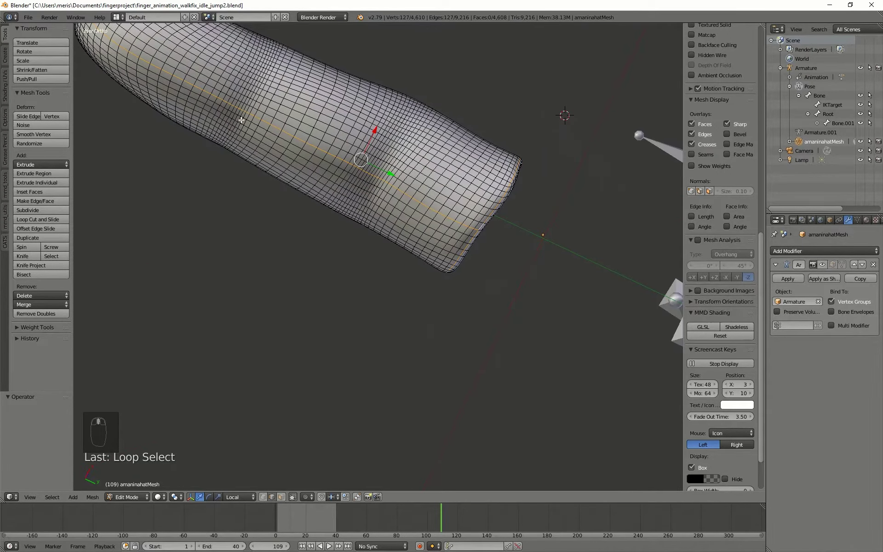
Examine the selected underside edge line and base rim loop from the fingertip, the sides and the base
{"action": "middle_click_drag", "start_coordinate": [241, 120], "coordinate": [197, 123]}
{"action": "middle_click_drag", "start_coordinate": [524, 259], "coordinate": [366, 262]}
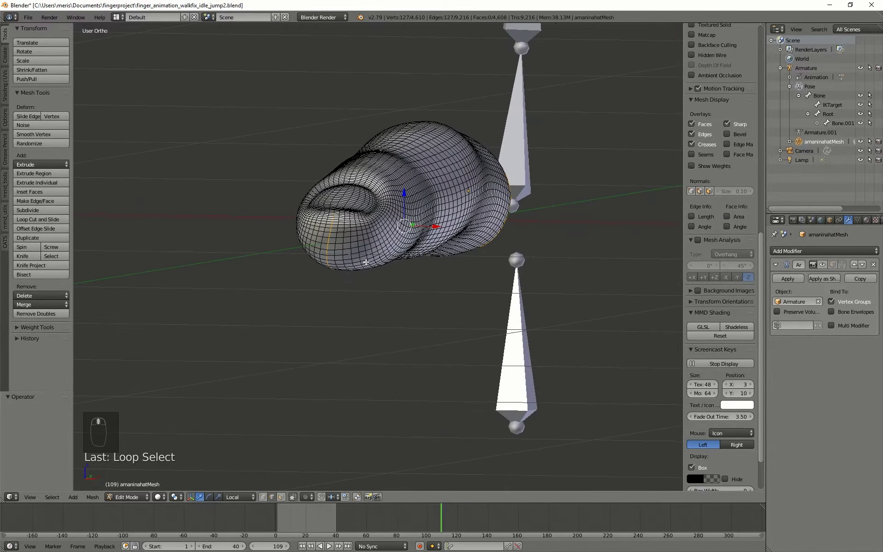
{"action": "middle_click_drag", "start_coordinate": [300, 278], "coordinate": [307, 101]}
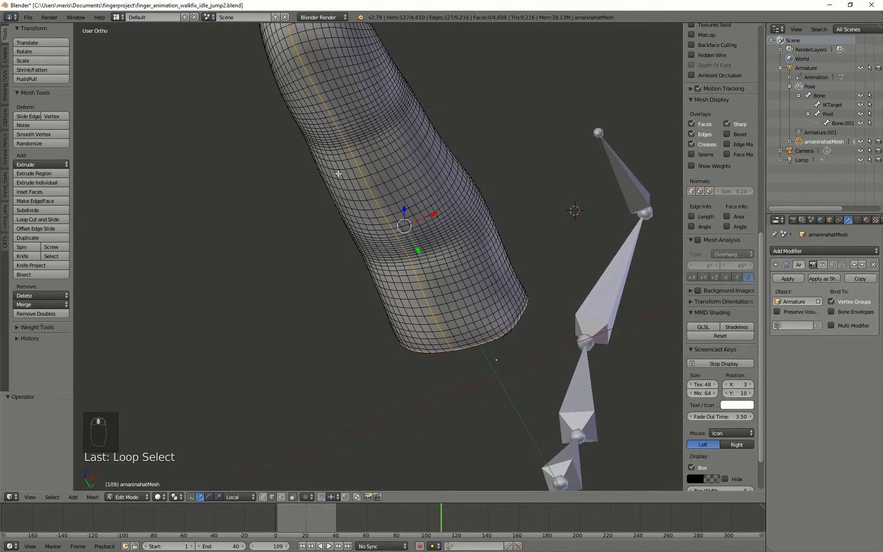
{"action": "middle_click_drag", "start_coordinate": [339, 174], "coordinate": [383, 115]}
{"action": "middle_click_drag", "start_coordinate": [269, 190], "coordinate": [306, 324], "text": "shift"}
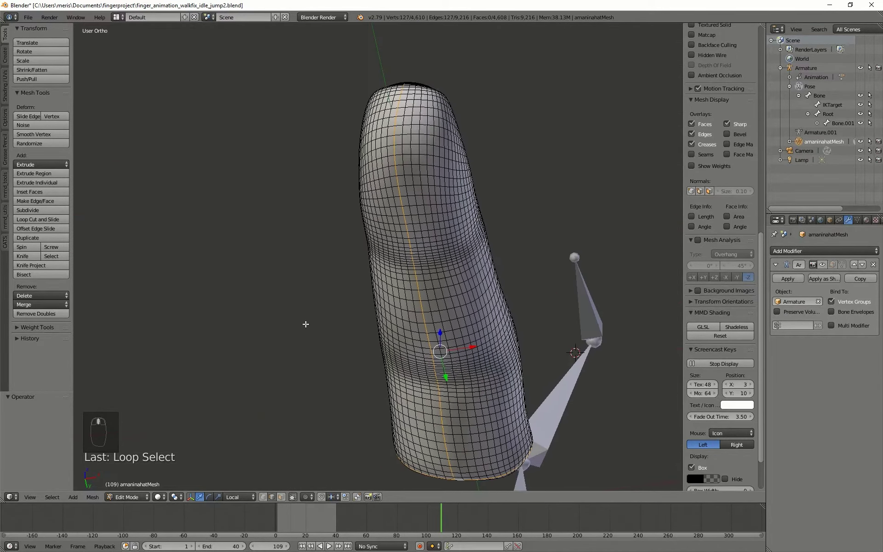
{"action": "middle_click_drag", "start_coordinate": [413, 386], "coordinate": [329, 256], "text": "shift"}
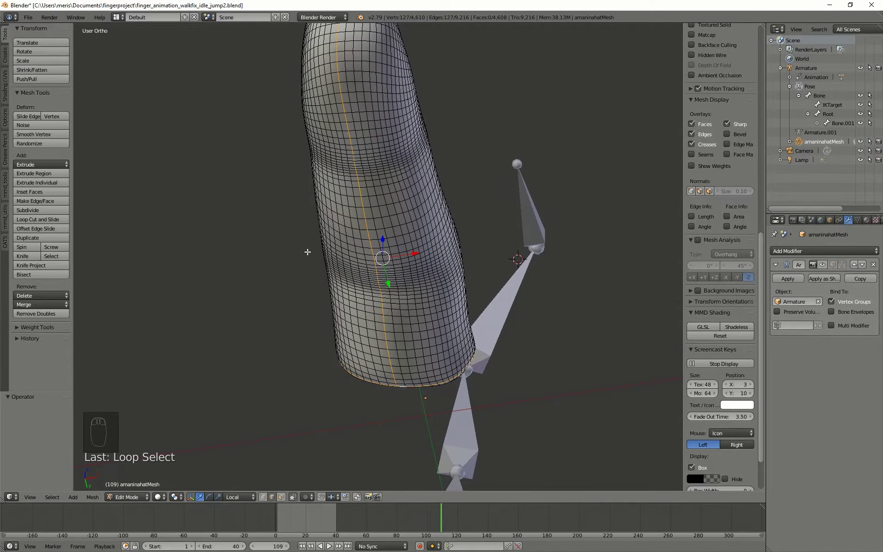
{"action": "middle_click_drag", "start_coordinate": [303, 207], "coordinate": [353, 221]}
{"action": "middle_click_drag", "start_coordinate": [451, 272], "coordinate": [453, 416], "text": "shift"}
{"action": "scroll", "coordinate": [455, 342], "scroll_direction": "up", "scroll_amount": 3}
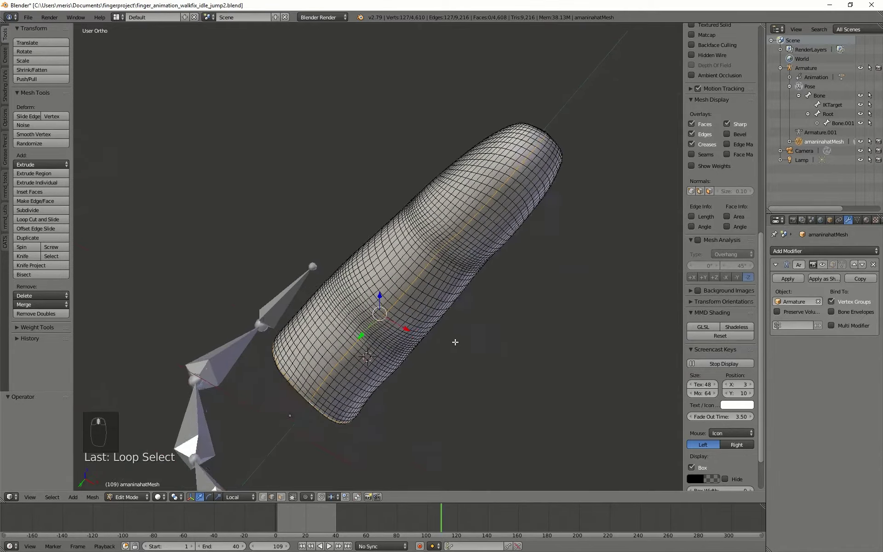
{"action": "middle_click_drag", "start_coordinate": [506, 314], "coordinate": [495, 360], "text": "shift"}
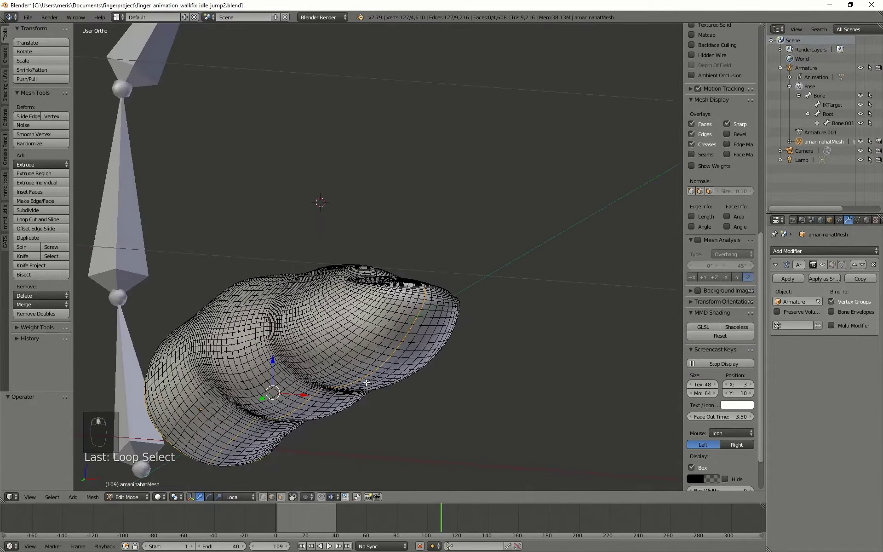
{"action": "middle_click_drag", "start_coordinate": [364, 382], "coordinate": [421, 406]}
{"action": "middle_click_drag", "start_coordinate": [278, 374], "coordinate": [486, 317]}
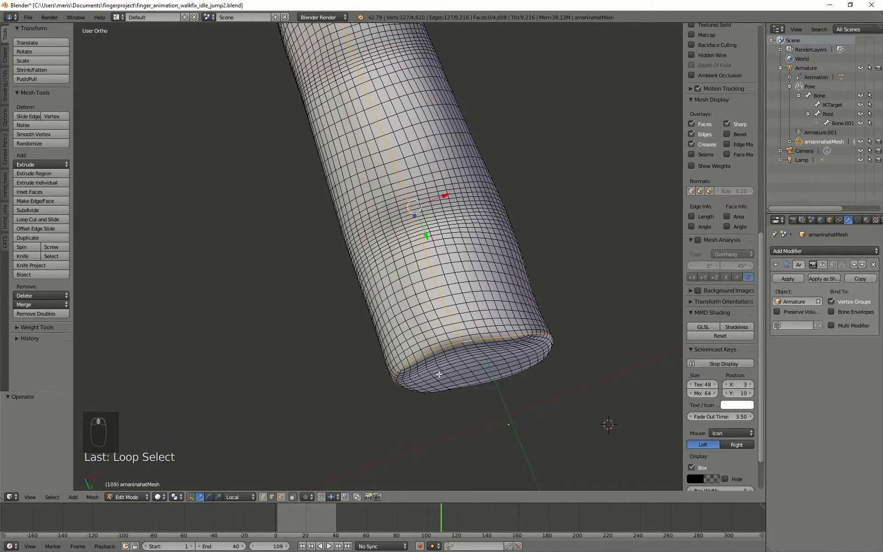
Mark the selected underside line and base rim edges as seams, and clear the selection
{"action": "key", "text": "ctrl+e"}
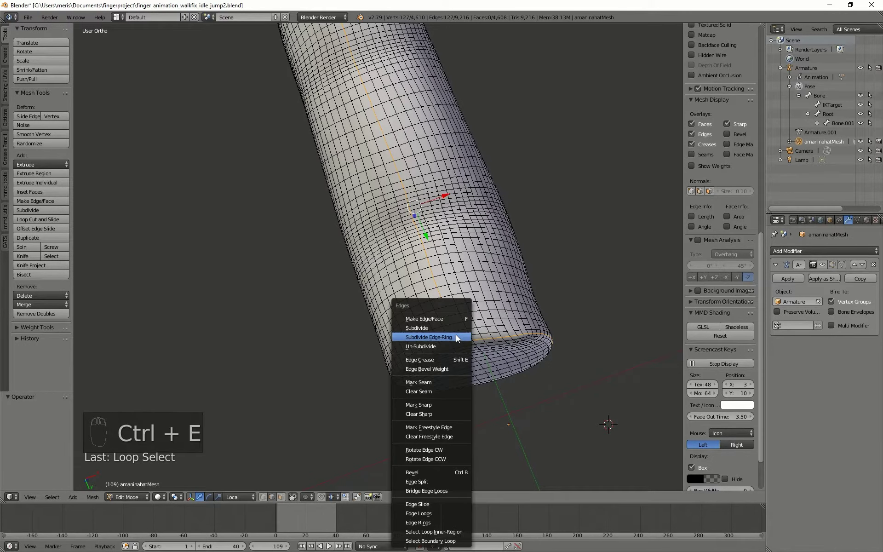
{"action": "left_click", "coordinate": [445, 382]}
{"action": "middle_click_drag", "start_coordinate": [359, 331], "coordinate": [328, 304]}
{"action": "key", "text": "ctrl+e"}
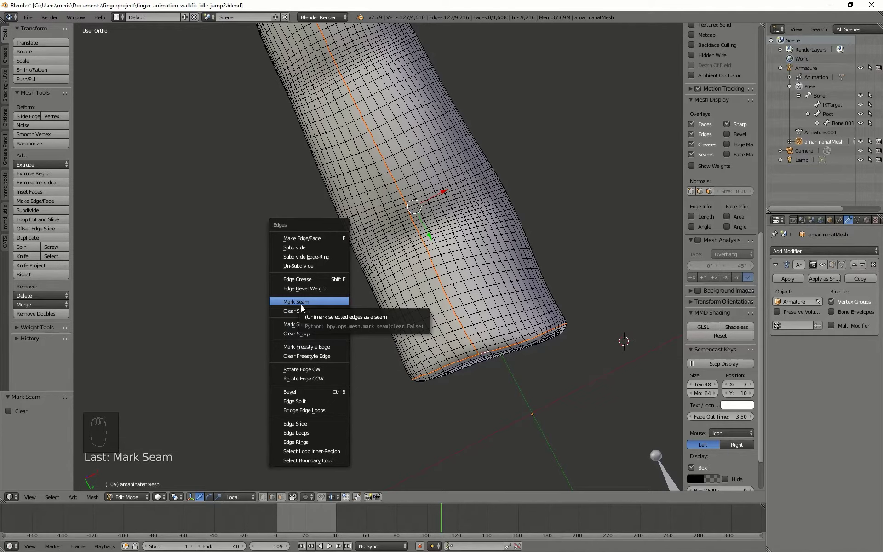
{"action": "middle_click_drag", "start_coordinate": [221, 207], "coordinate": [414, 248]}
{"action": "key", "text": "a"}
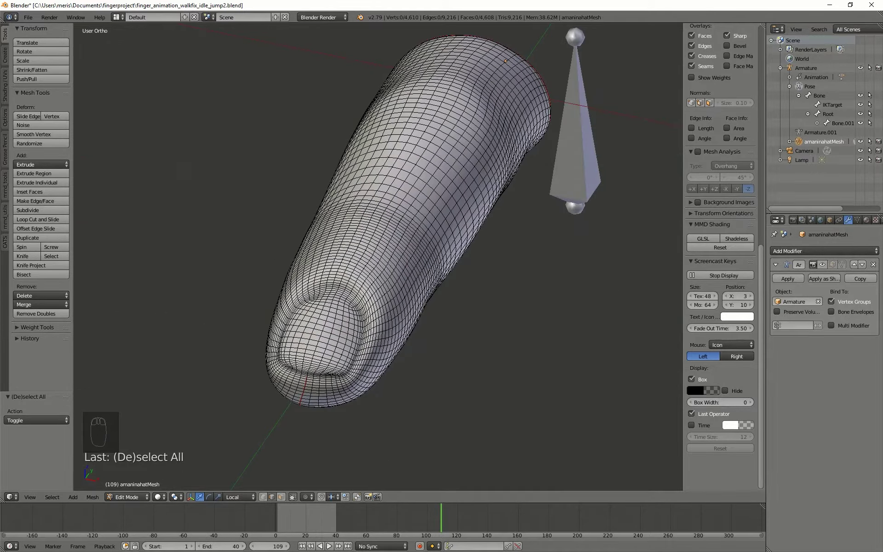
{"action": "middle_click_drag", "start_coordinate": [607, 372], "coordinate": [351, 306]}
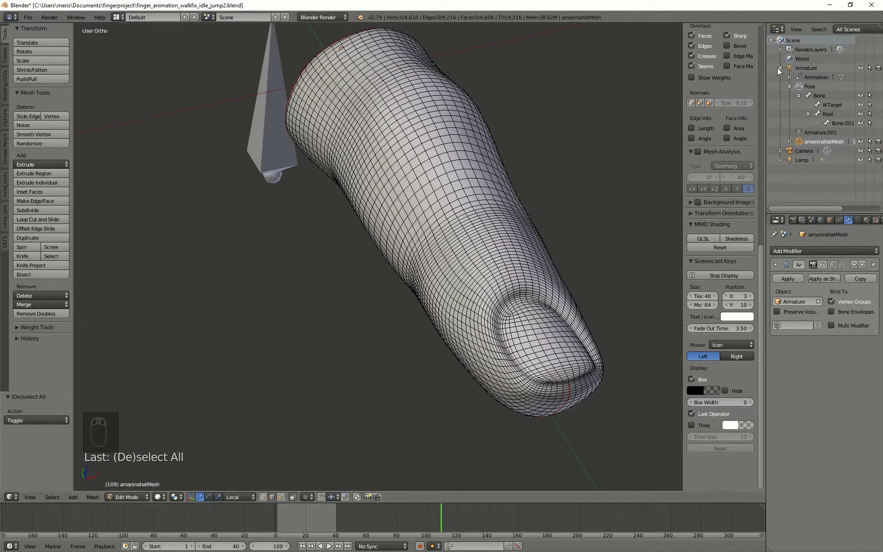
{"action": "left_click_drag", "start_coordinate": [764, 25], "coordinate": [430, 68]}
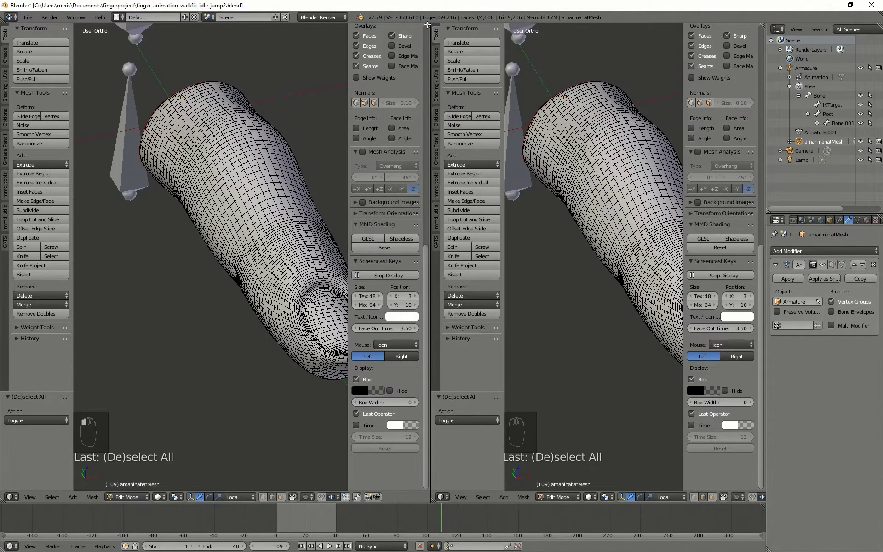
{"action": "left_click_drag", "start_coordinate": [427, 25], "coordinate": [256, 77]}
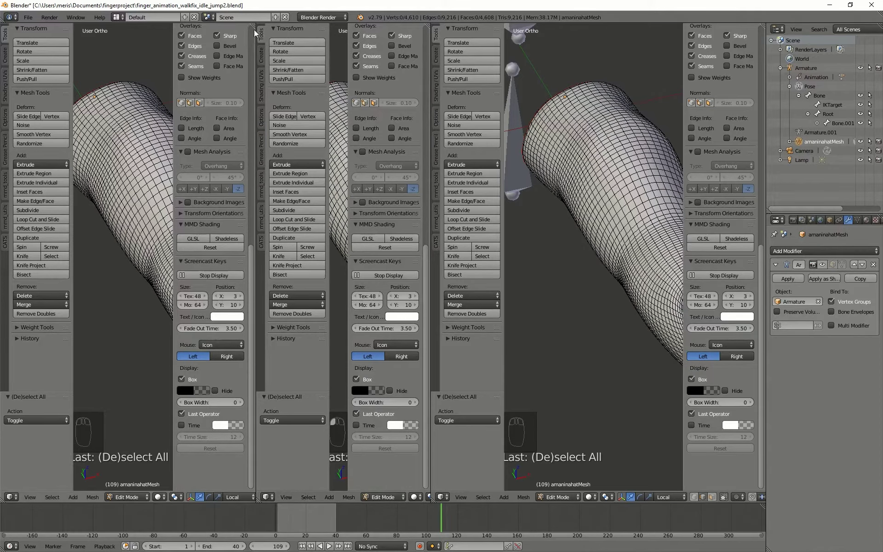
{"action": "left_click_drag", "start_coordinate": [259, 27], "coordinate": [712, 276]}
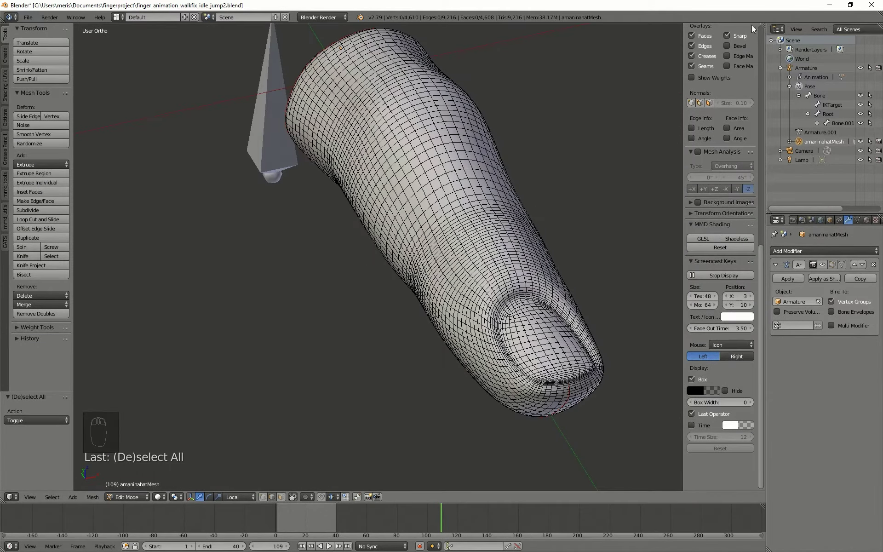
Split the 3D view into two side-by-side areas and switch the first one to the UV/Image Editor
{"action": "left_click_drag", "start_coordinate": [758, 27], "coordinate": [390, 104]}
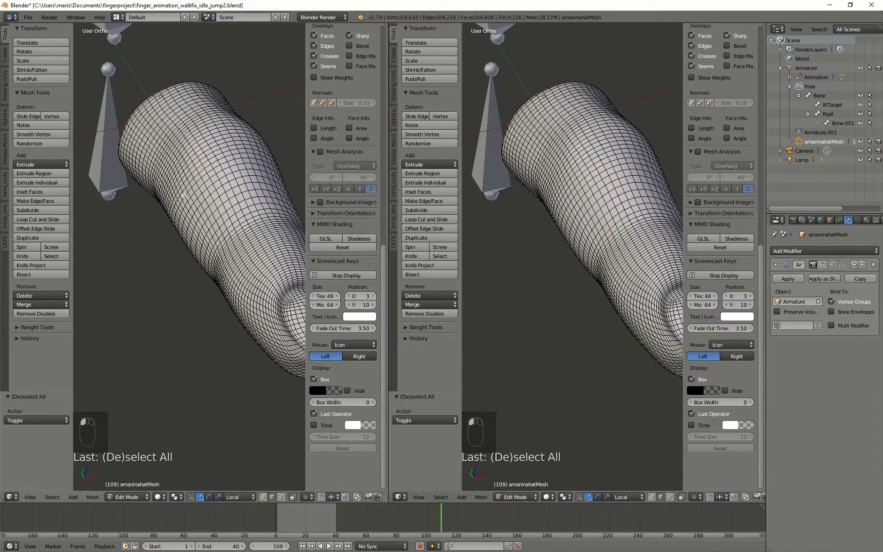
{"action": "left_click", "coordinate": [9, 498]}
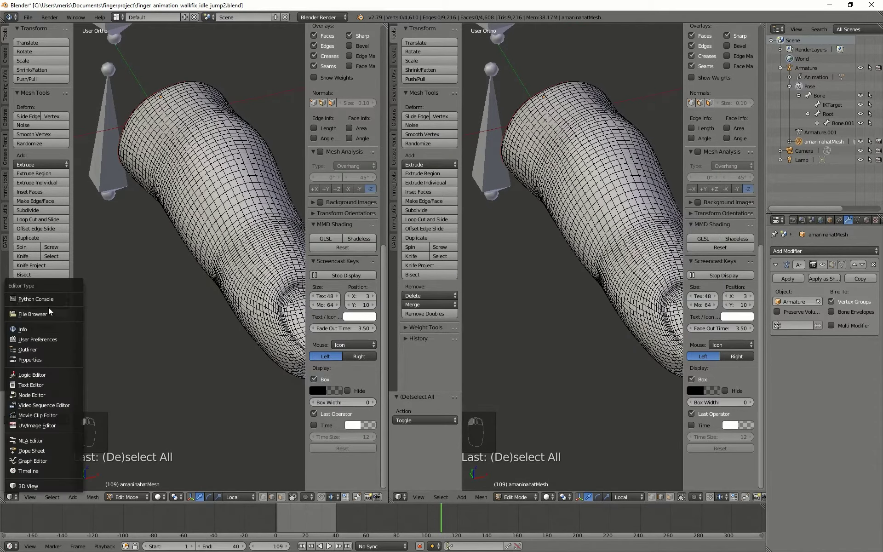
{"action": "left_click", "coordinate": [12, 499]}
{"action": "left_click", "coordinate": [15, 500]}
{"action": "left_click", "coordinate": [53, 427]}
{"action": "scroll", "coordinate": [186, 343], "scroll_direction": "up", "scroll_amount": 1}
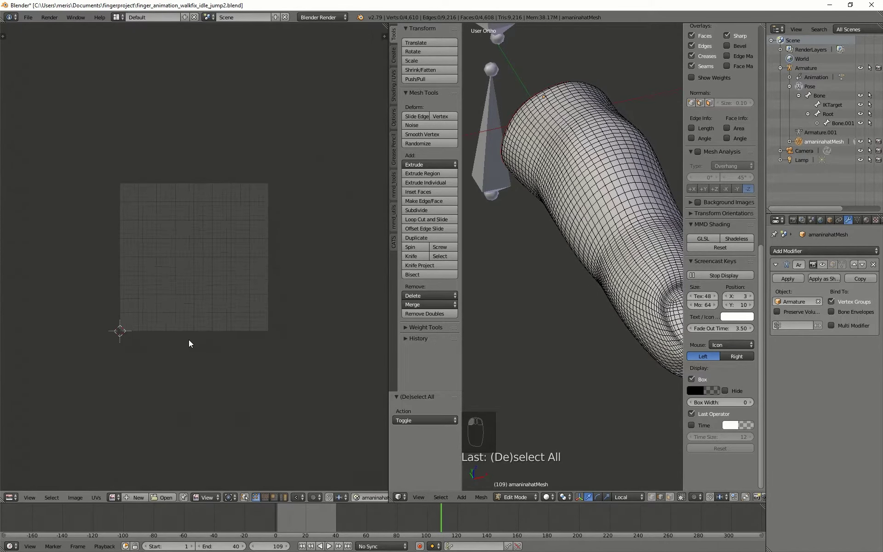
Select the entire finger mesh in edit mode
{"action": "middle_click_drag", "start_coordinate": [623, 242], "coordinate": [604, 248]}
{"action": "left_click", "coordinate": [600, 228]}
{"action": "key", "text": "Tab"}
{"action": "key", "text": "Tab"}
{"action": "key", "text": "Tab"}
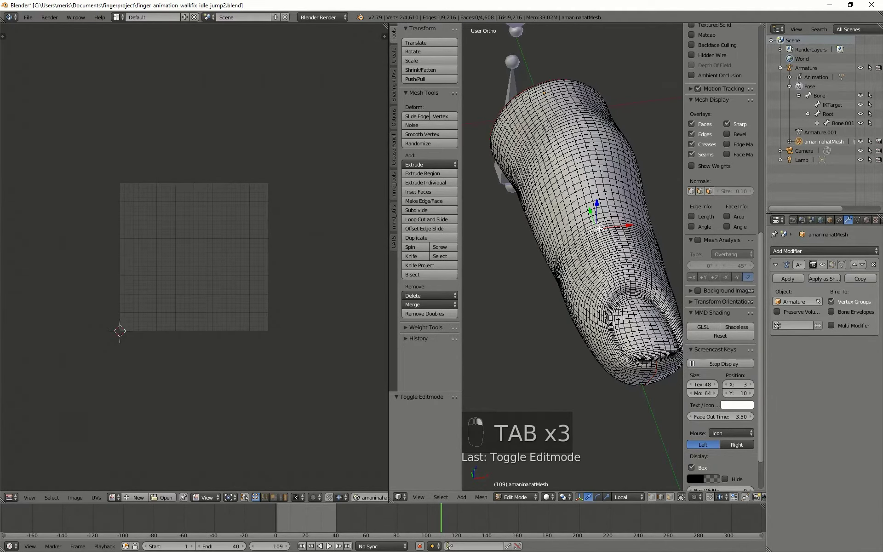
{"action": "key", "text": "a"}
{"action": "key", "text": "a"}
{"action": "key", "text": "a"}
{"action": "key", "text": "a"}
{"action": "key", "text": "a"}
{"action": "key", "text": "a"}
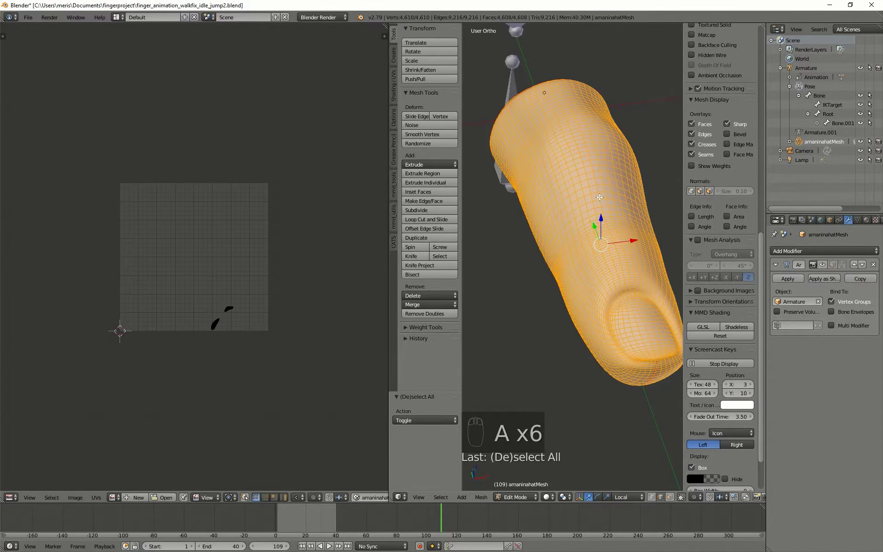
Unwrap the selected finger mesh along its marked seams
{"action": "key", "text": "u"}
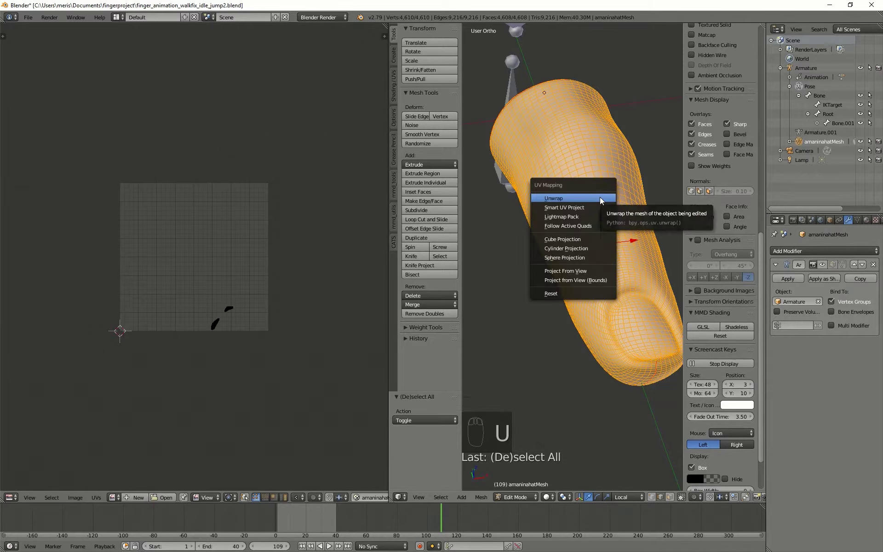
{"action": "middle_click_drag", "start_coordinate": [619, 402], "coordinate": [601, 168]}
{"action": "middle_click_drag", "start_coordinate": [621, 427], "coordinate": [555, 300]}
{"action": "key", "text": "u"}
{"action": "left_click", "coordinate": [556, 294]}
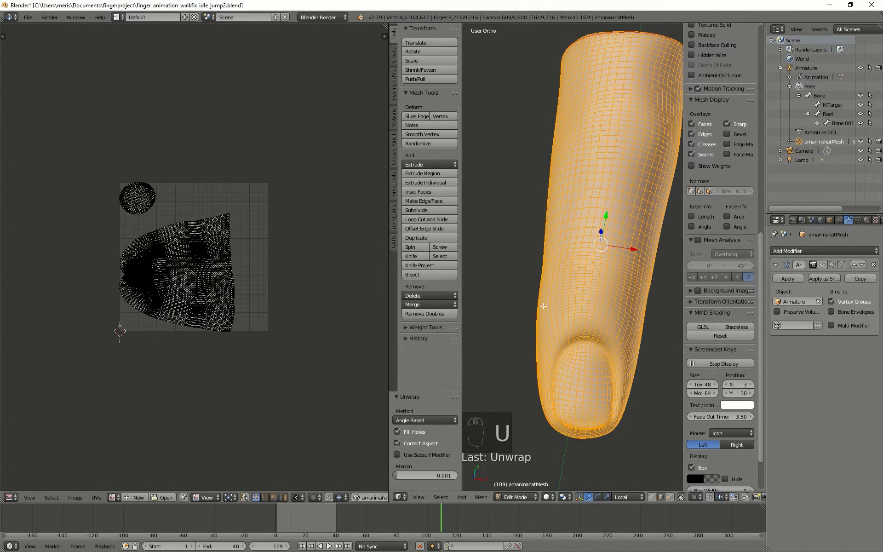
Deselect all UVs and select the whole round island that belongs to the finger's base cap
{"action": "scroll", "coordinate": [224, 319], "scroll_direction": "up", "scroll_amount": 5}
{"action": "key", "text": "a"}
{"action": "key", "text": "a"}
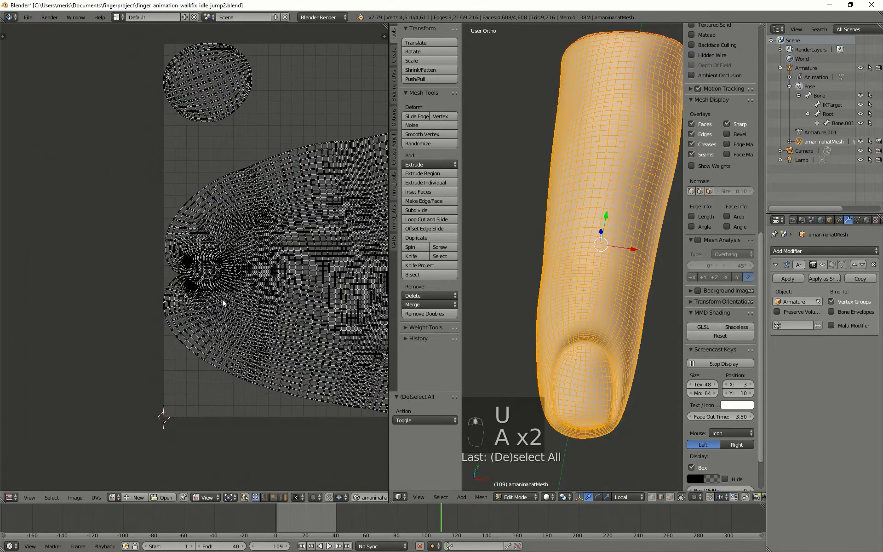
{"action": "scroll", "coordinate": [224, 303], "scroll_direction": "down", "scroll_amount": 3}
{"action": "scroll", "coordinate": [226, 303], "scroll_direction": "down", "scroll_amount": 2}
{"action": "right_click", "coordinate": [187, 162]}
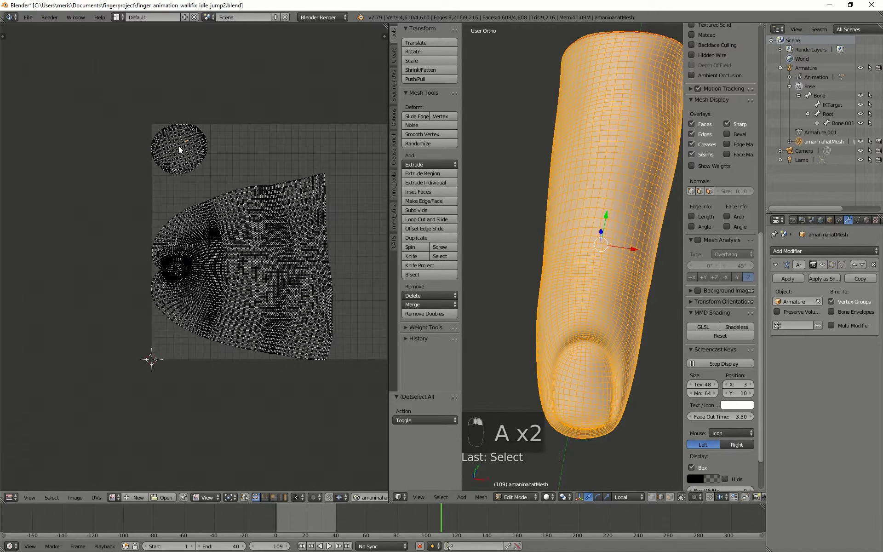
{"action": "key", "text": "ctrl+l"}
Isolate the finger mesh in local view while staying in edit mode, and hide the 3D view's tool shelf and properties region
{"action": "middle_click_drag", "start_coordinate": [554, 224], "coordinate": [568, 189]}
{"action": "scroll", "coordinate": [734, 285], "scroll_direction": "down", "scroll_amount": 2}
{"action": "key", "text": "Tab"}
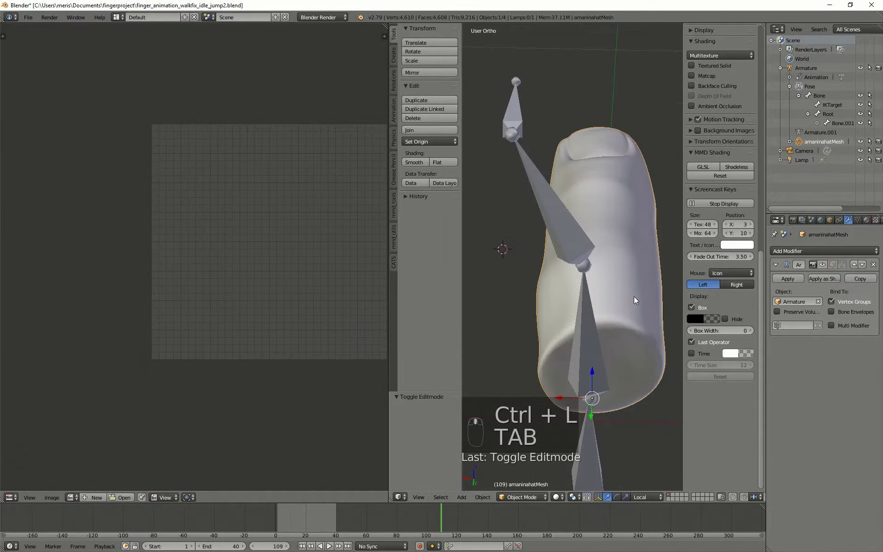
{"action": "scroll", "coordinate": [591, 277], "scroll_direction": "up", "scroll_amount": 5}
{"action": "key", "text": "Tab"}
{"action": "middle_click_drag", "start_coordinate": [585, 281], "coordinate": [562, 280]}
{"action": "scroll", "coordinate": [572, 289], "scroll_direction": "down", "scroll_amount": 4}
{"action": "key", "text": "KP_Divide"}
{"action": "scroll", "coordinate": [575, 271], "scroll_direction": "up", "scroll_amount": 4}
{"action": "scroll", "coordinate": [562, 280], "scroll_direction": "up", "scroll_amount": 1}
{"action": "middle_click_drag", "start_coordinate": [563, 280], "coordinate": [583, 284], "text": "shift"}
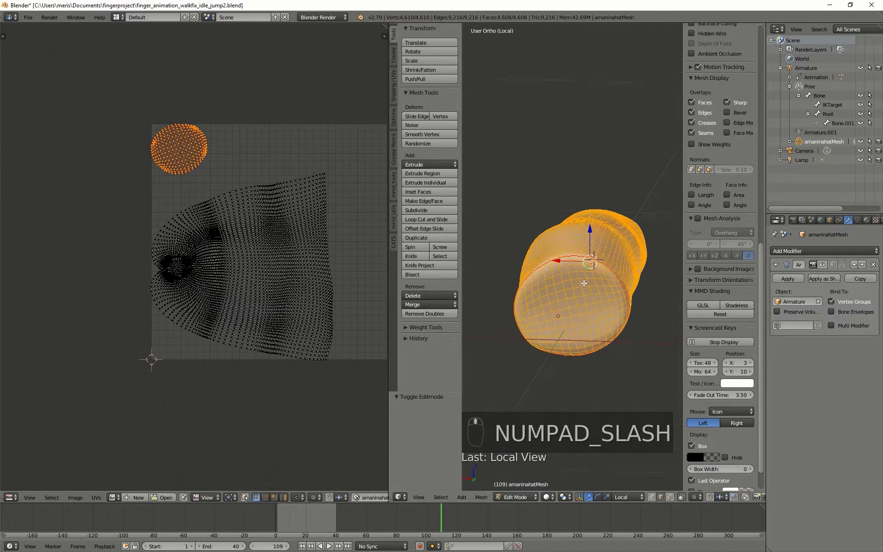
{"action": "key", "text": "n"}
{"action": "key", "text": "t"}
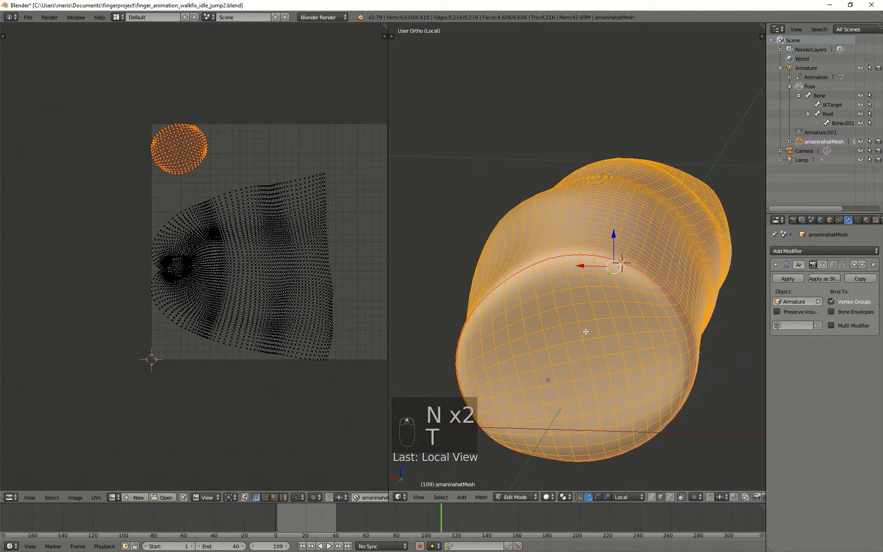
Select the entire large UV island of the finger's body and compare it with the fingertip and base seams on the mesh
{"action": "mouse_move", "coordinate": [586, 332]}
{"action": "middle_mouse_down"}
{"action": "mouse_move", "coordinate": [589, 305]}
{"action": "mouse_move", "coordinate": [594, 331]}
{"action": "middle_mouse_up"}
{"action": "scroll", "coordinate": [635, 284], "scroll_direction": "down", "scroll_amount": 2}
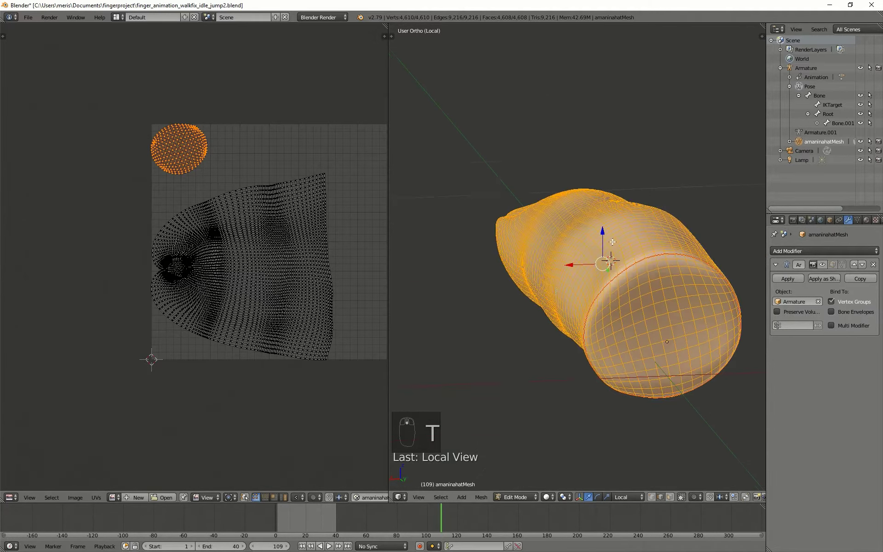
{"action": "middle_click_drag", "start_coordinate": [635, 285], "coordinate": [620, 305]}
{"action": "middle_click_drag", "start_coordinate": [592, 373], "coordinate": [598, 386]}
{"action": "right_click", "coordinate": [224, 282]}
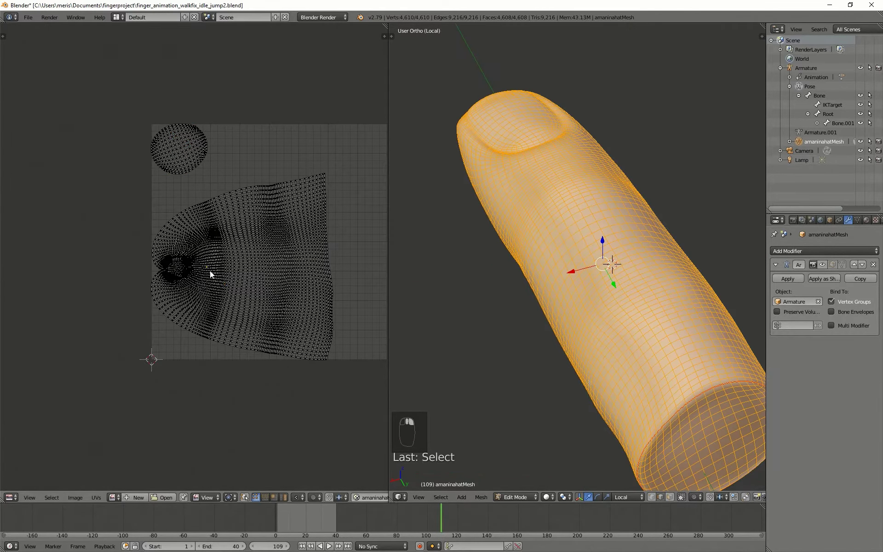
{"action": "key", "text": "ctrl+l"}
{"action": "middle_click_drag", "start_coordinate": [515, 299], "coordinate": [649, 145]}
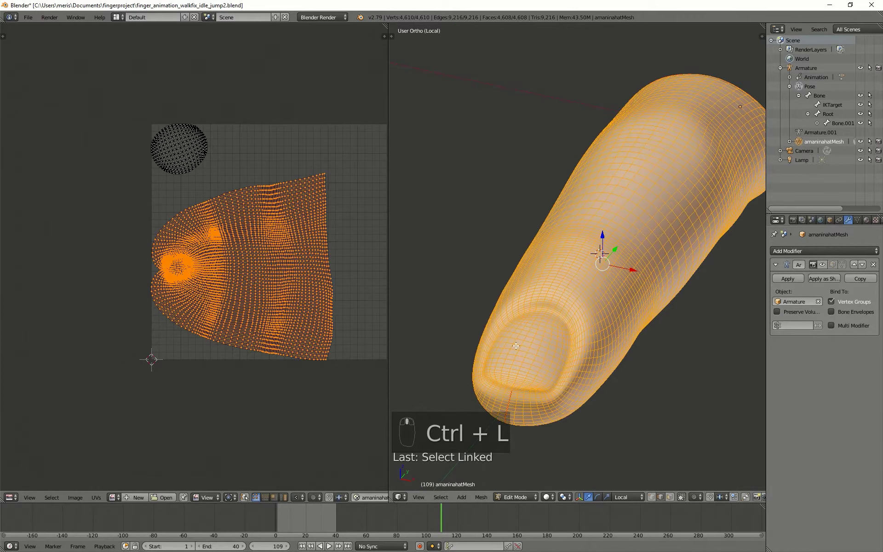
{"action": "scroll", "coordinate": [262, 241], "scroll_direction": "up", "scroll_amount": 8}
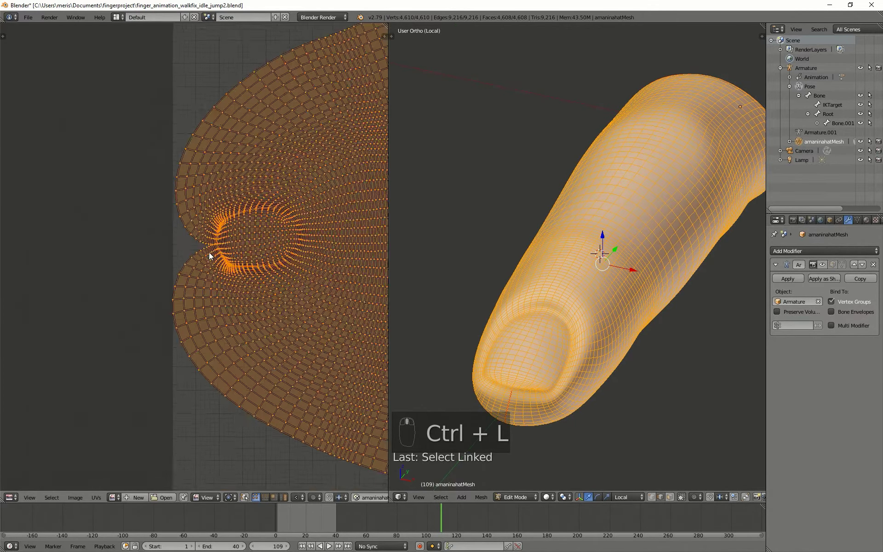
{"action": "scroll", "coordinate": [207, 256], "scroll_direction": "down", "scroll_amount": 8}
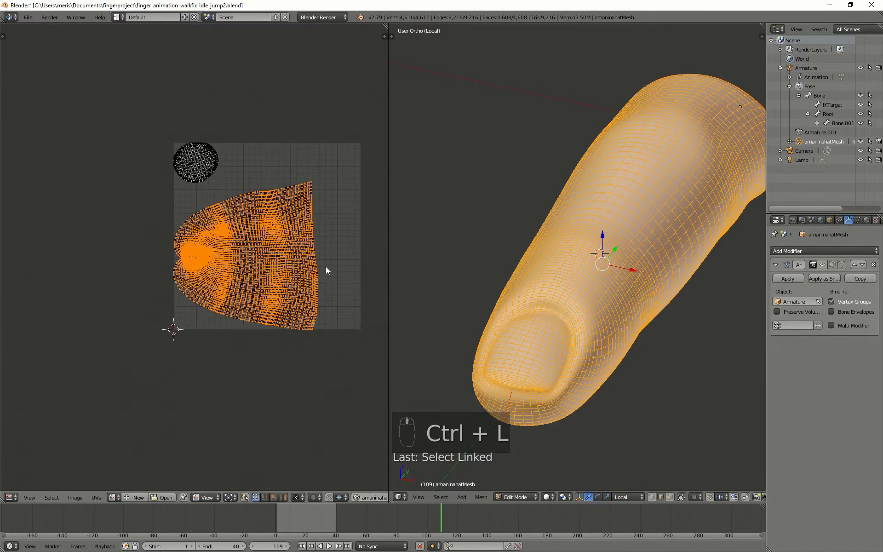
{"action": "middle_click_drag", "start_coordinate": [671, 221], "coordinate": [395, 116]}
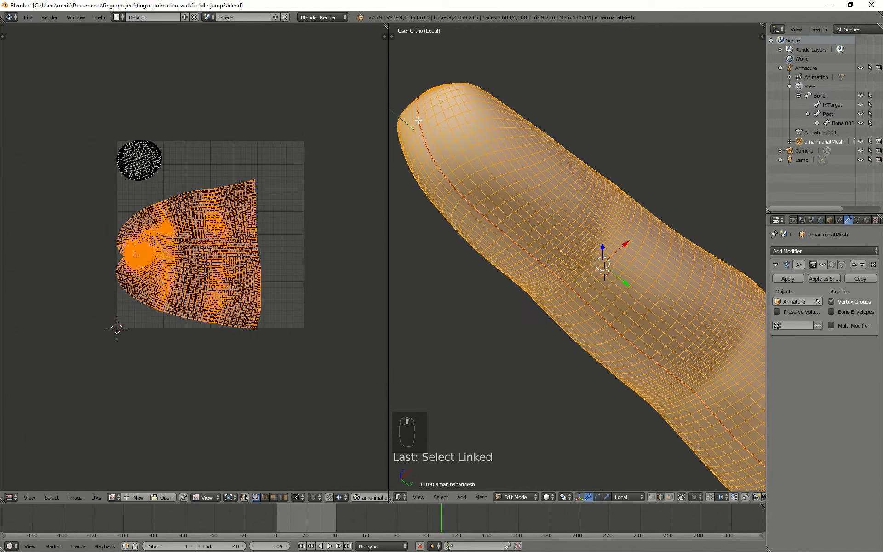
{"action": "middle_click_drag", "start_coordinate": [650, 357], "coordinate": [588, 215]}
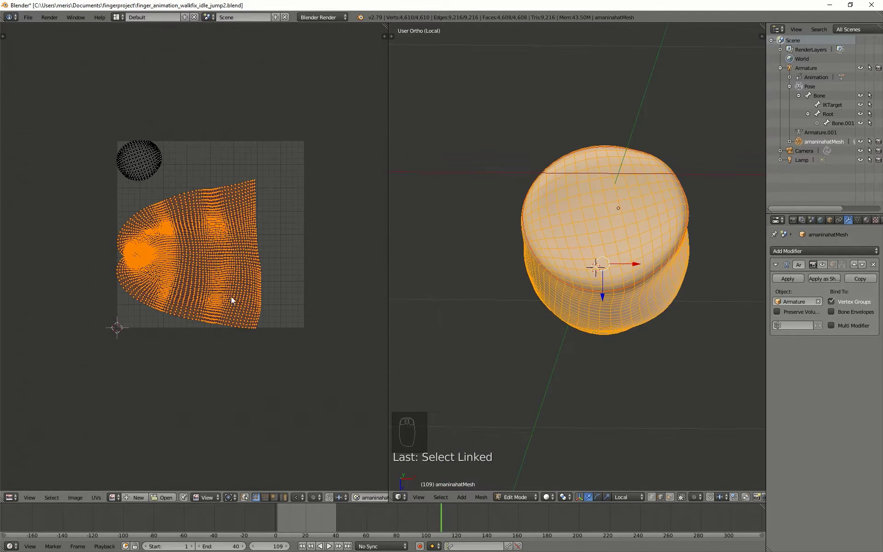
{"action": "middle_click_drag", "start_coordinate": [402, 380], "coordinate": [536, 313]}
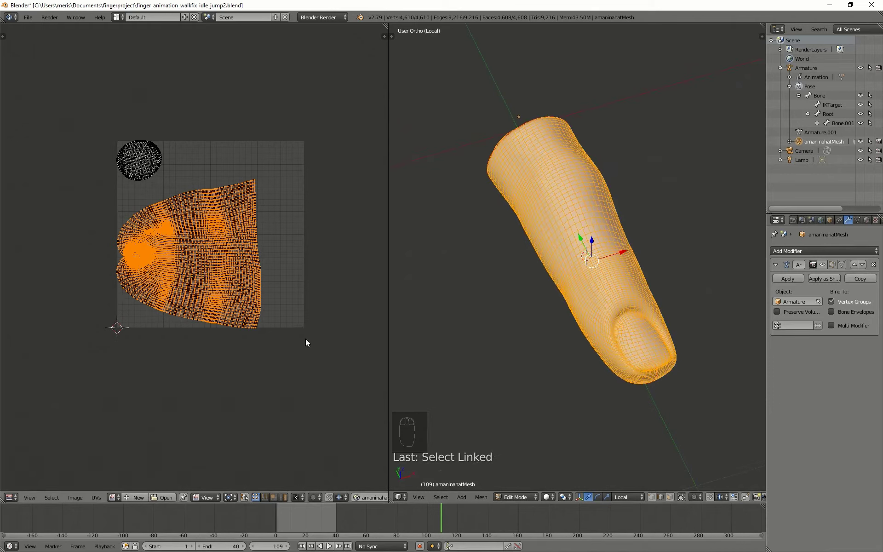
{"action": "scroll", "coordinate": [233, 290], "scroll_direction": "up", "scroll_amount": 1}
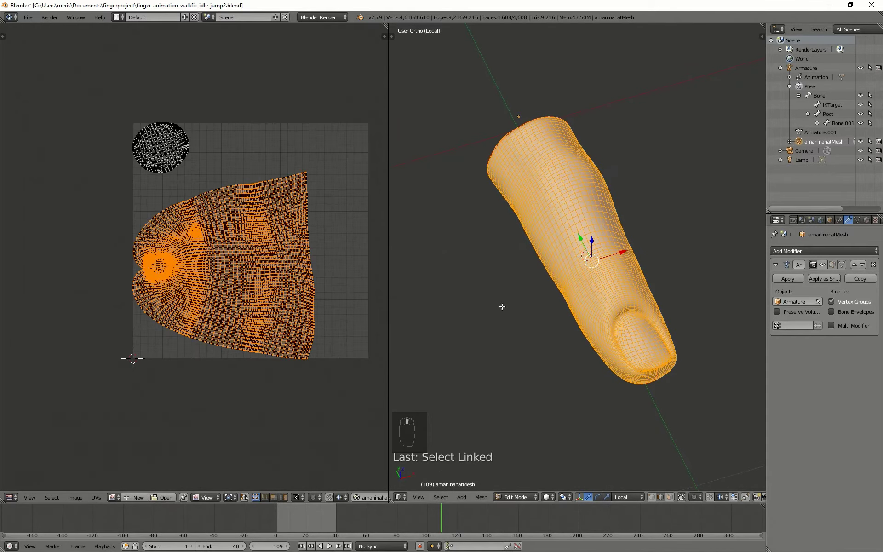
{"action": "middle_click_drag", "start_coordinate": [408, 290], "coordinate": [505, 236]}
{"action": "middle_click_drag", "start_coordinate": [589, 344], "coordinate": [557, 199]}
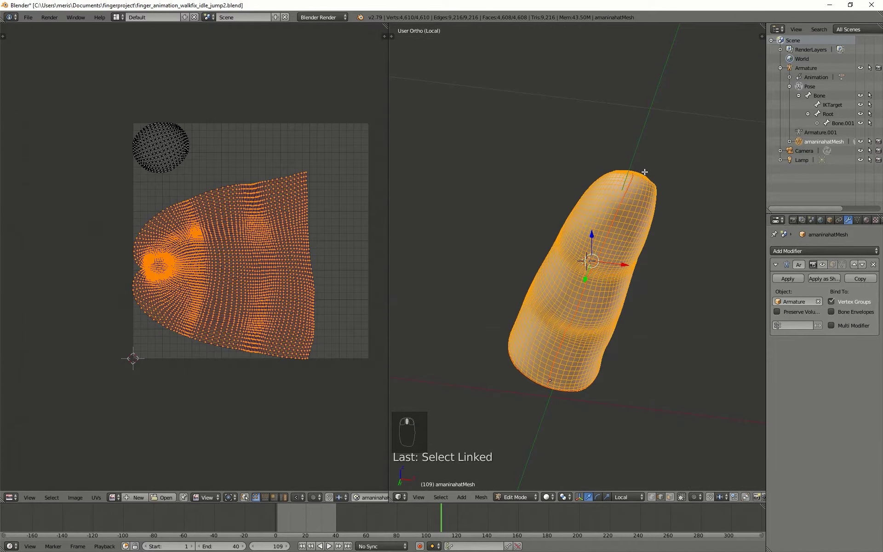
{"action": "middle_click_drag", "start_coordinate": [523, 377], "coordinate": [593, 349]}
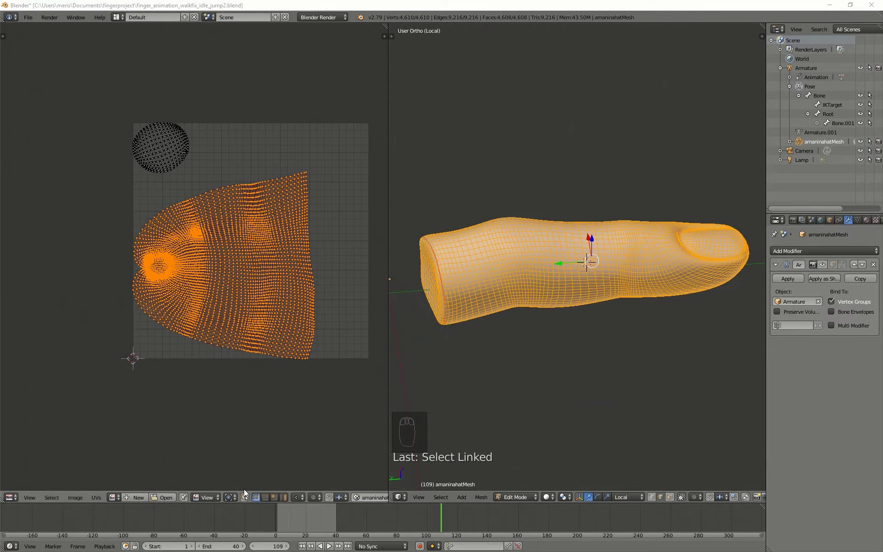
Create a blank black 1024 × 1024 px image behind the finger's UV layout, and unlink it from the image editor
{"action": "left_click", "coordinate": [128, 497]}
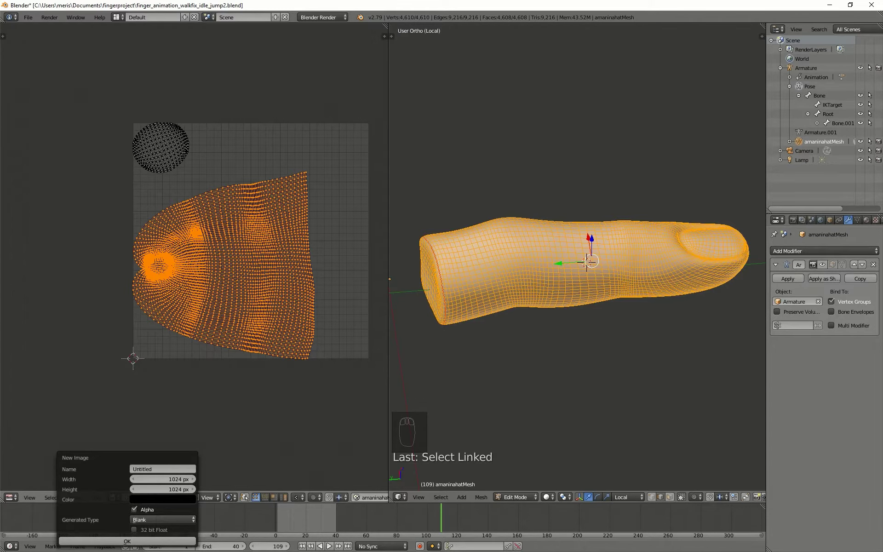
{"action": "left_click", "coordinate": [126, 541]}
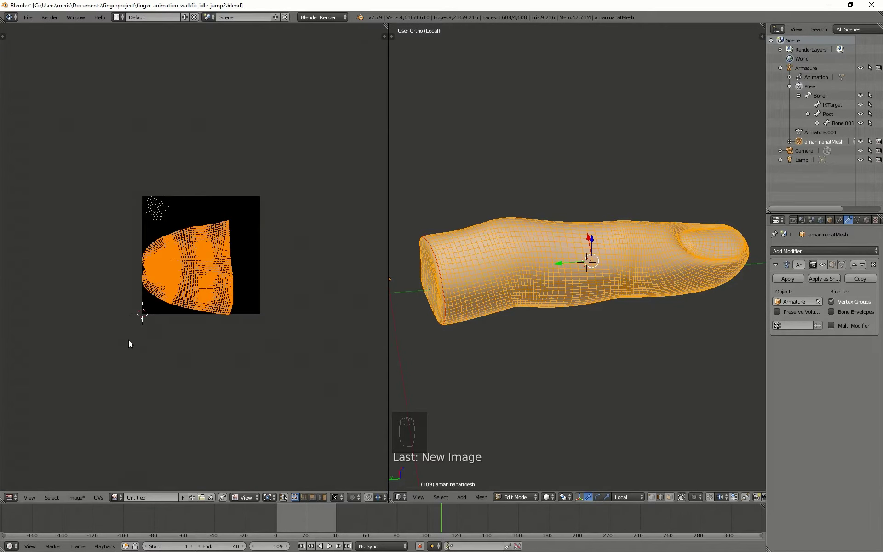
{"action": "scroll", "coordinate": [129, 341], "scroll_direction": "up", "scroll_amount": 1}
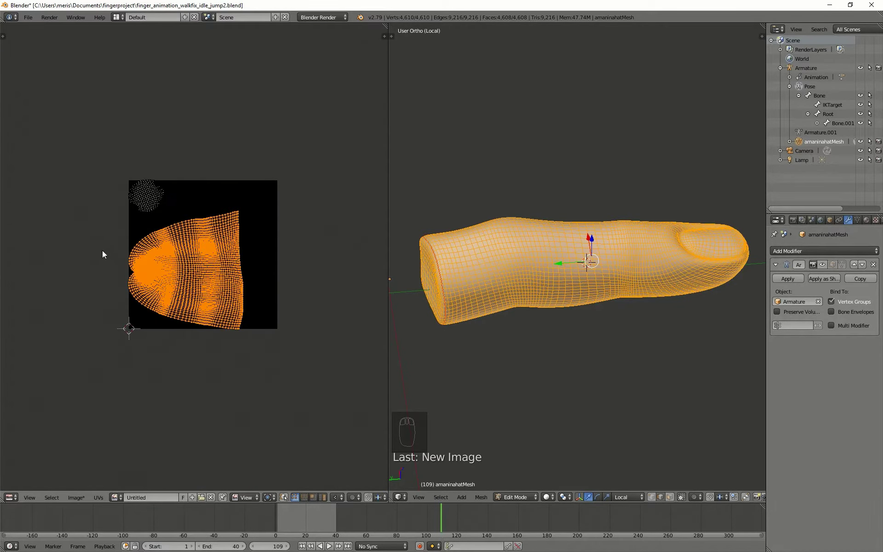
{"action": "scroll", "coordinate": [173, 274], "scroll_direction": "up", "scroll_amount": 1}
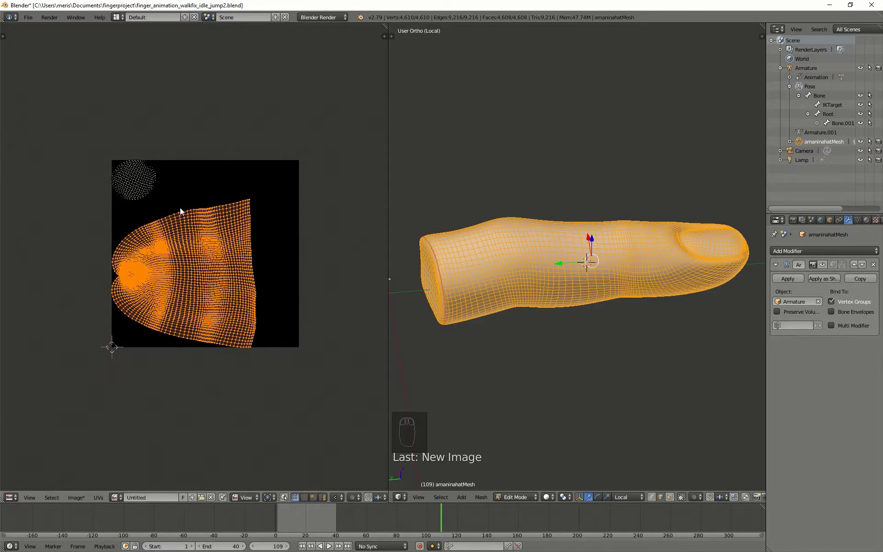
{"action": "left_click", "coordinate": [210, 497]}
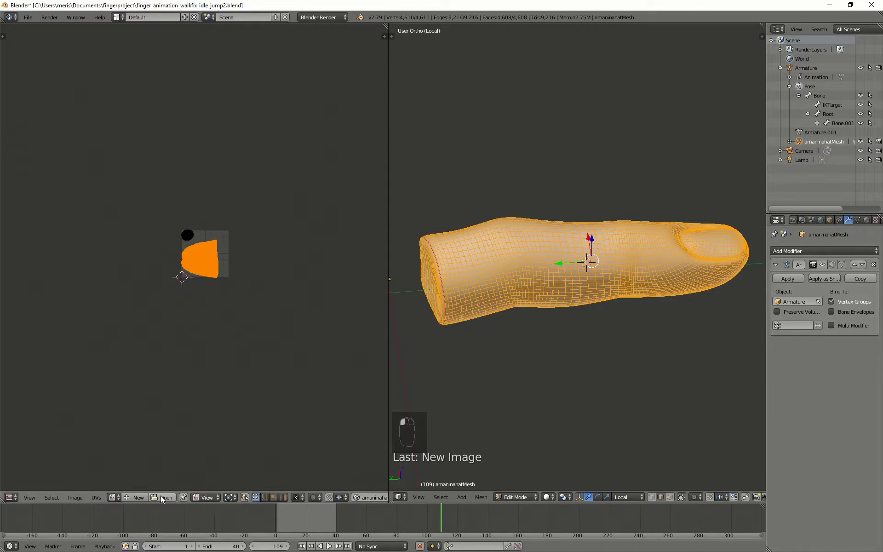
{"action": "left_click", "coordinate": [138, 496]}
{"action": "left_click", "coordinate": [170, 498]}
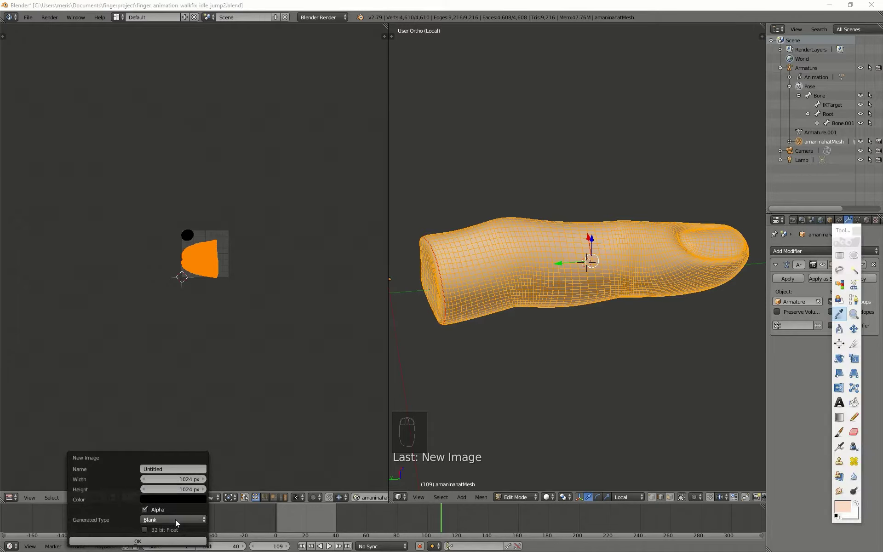
{"action": "left_click", "coordinate": [590, 340]}
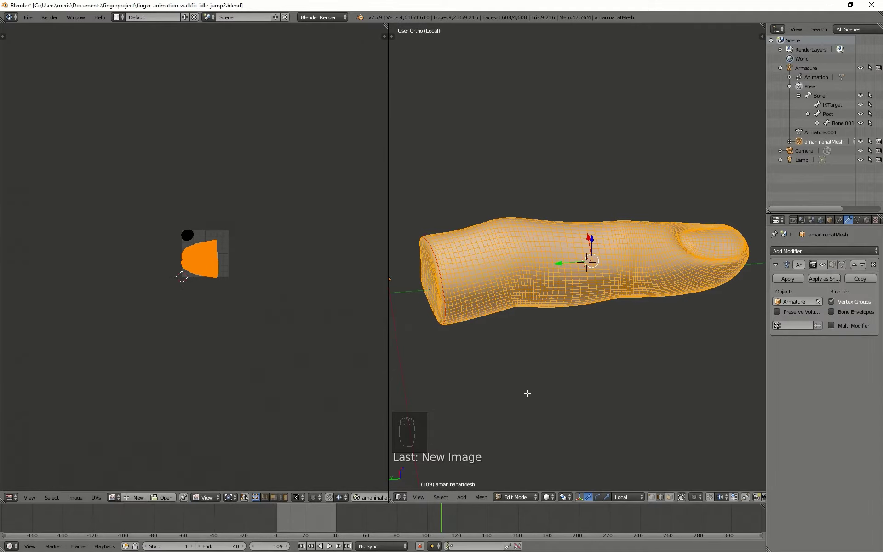
{"action": "middle_click_drag", "start_coordinate": [442, 363], "coordinate": [225, 498]}
Try to set up a new 1024 × 1024 px image with the hex colour FFDCC8
{"action": "left_click", "coordinate": [131, 498]}
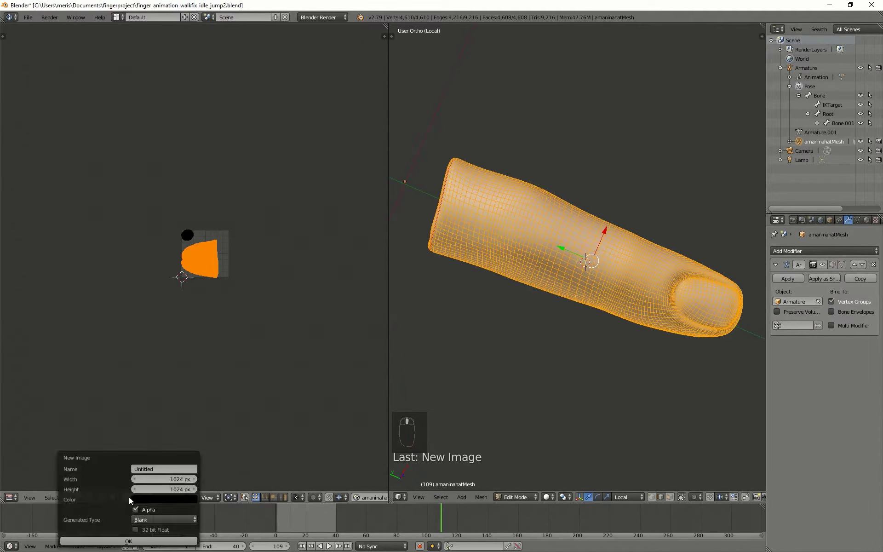
{"action": "left_click", "coordinate": [158, 498]}
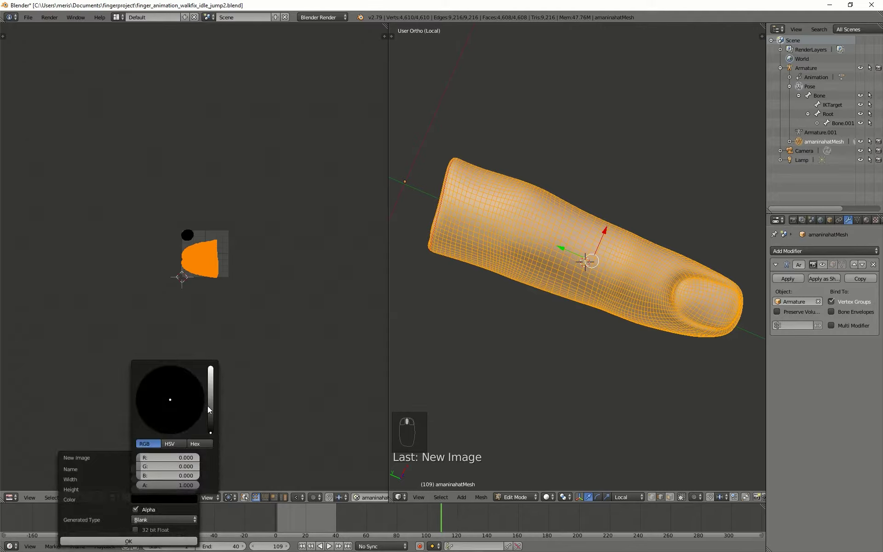
{"action": "left_click_drag", "start_coordinate": [211, 432], "coordinate": [210, 367]}
{"action": "mouse_move", "coordinate": [197, 400]}
{"action": "left_mouse_down"}
{"action": "mouse_move", "coordinate": [152, 395]}
{"action": "mouse_move", "coordinate": [175, 413]}
{"action": "left_mouse_up"}
{"action": "left_click", "coordinate": [193, 444]}
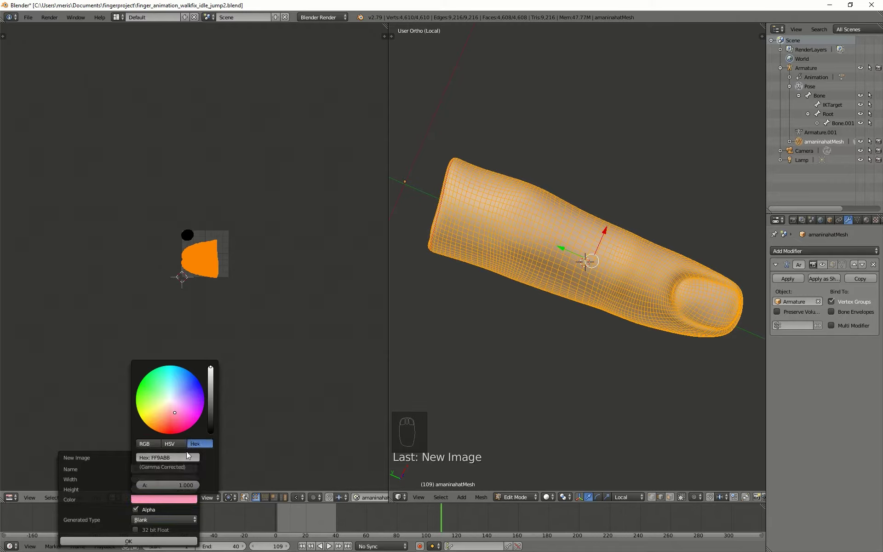
{"action": "left_click", "coordinate": [136, 457]}
{"action": "left_click", "coordinate": [167, 387]}
{"action": "mouse_move", "coordinate": [165, 395]}
{"action": "left_mouse_down"}
{"action": "mouse_move", "coordinate": [148, 385]}
{"action": "mouse_move", "coordinate": [165, 405]}
{"action": "left_mouse_up"}
{"action": "left_click", "coordinate": [183, 458]}
{"action": "type", "text": "ffdcc8"}
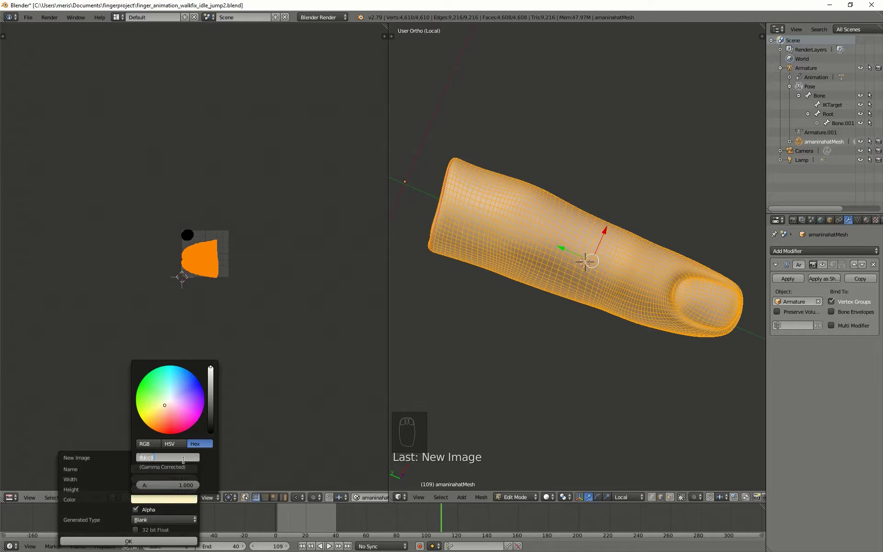
{"action": "key", "text": "Return"}
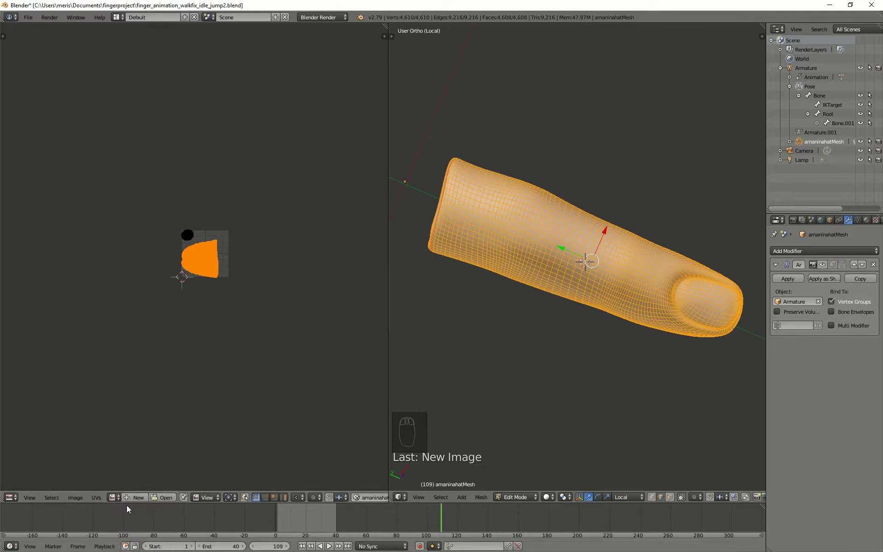
Create a new blank 1024 × 1024 px image filled with the hex colour FFDCC8 behind the finger's UV islands
{"action": "left_click", "coordinate": [138, 498]}
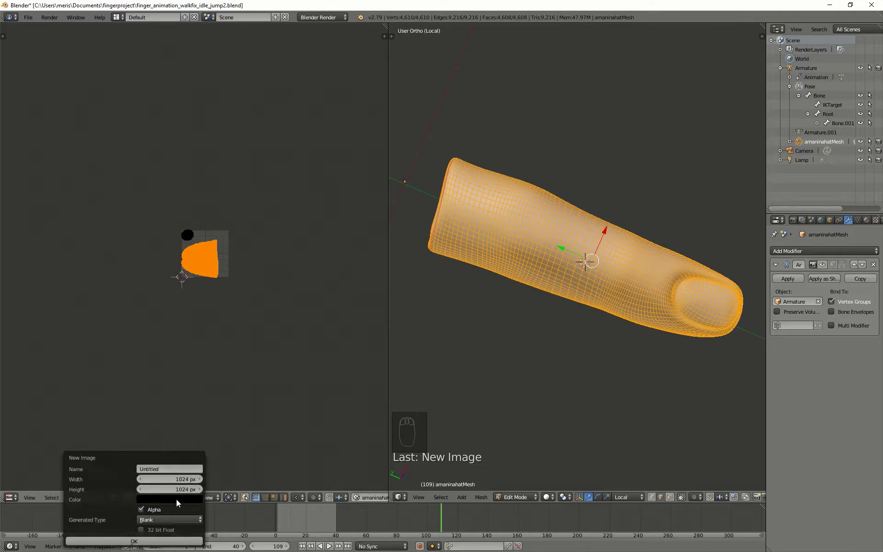
{"action": "left_click", "coordinate": [176, 498]}
{"action": "left_click", "coordinate": [180, 458]}
{"action": "type", "text": "FFDCC8"}
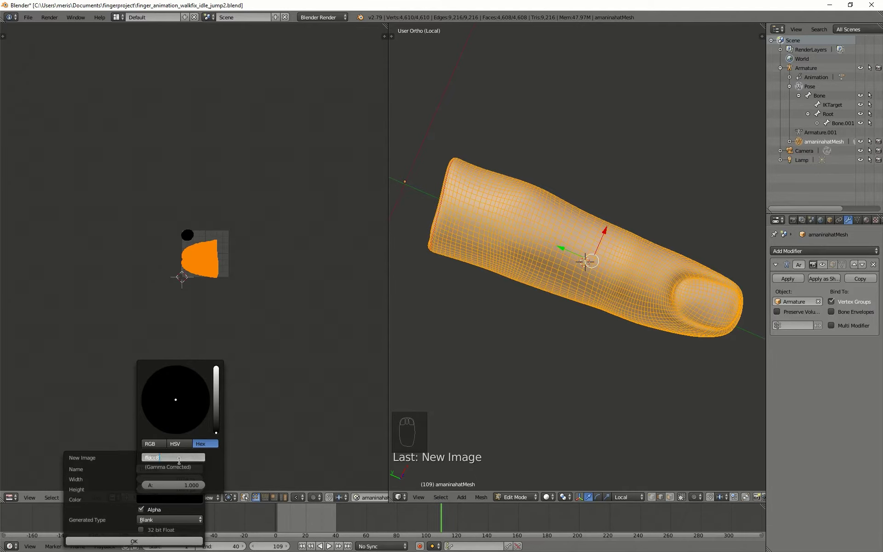
{"action": "key", "text": "Return"}
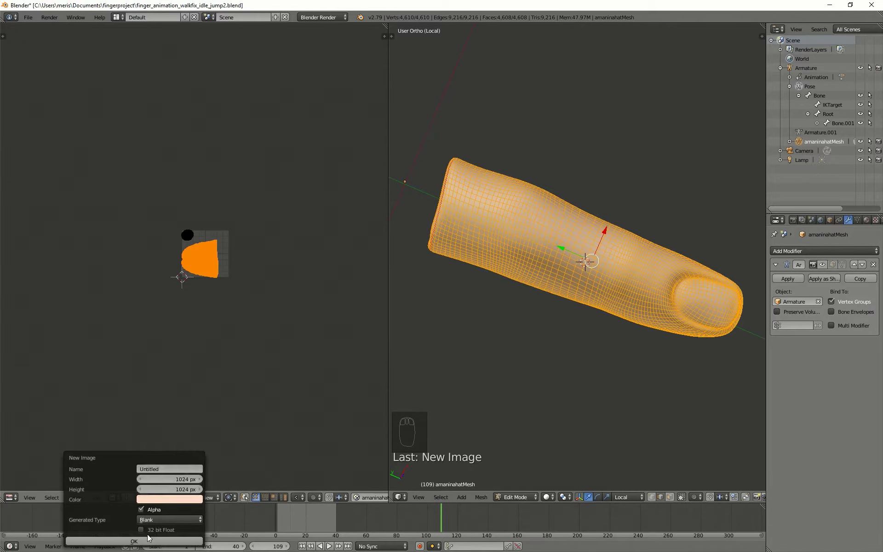
{"action": "left_click", "coordinate": [134, 541]}
{"action": "scroll", "coordinate": [178, 298], "scroll_direction": "up", "scroll_amount": 3}
{"action": "scroll", "coordinate": [93, 139], "scroll_direction": "down", "scroll_amount": 3}
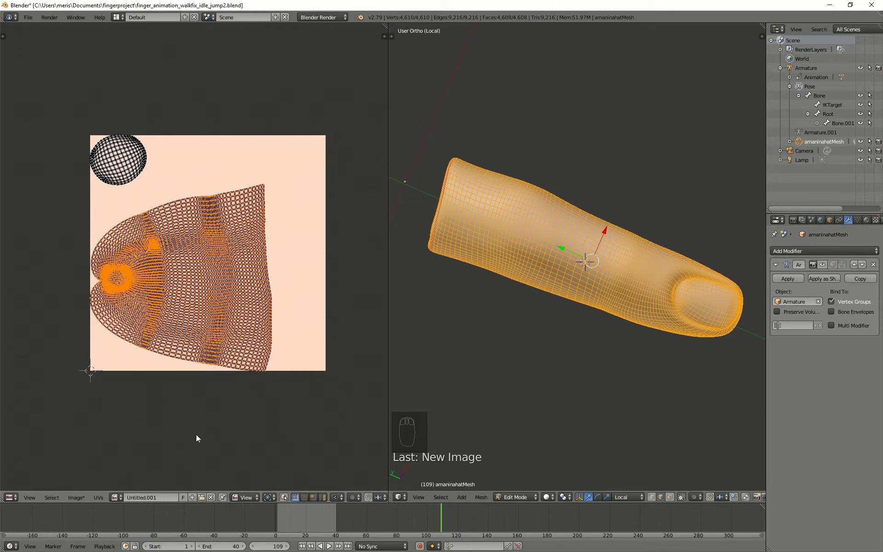
Switch the render engine to Cycles Render
{"action": "left_click", "coordinate": [322, 19]}
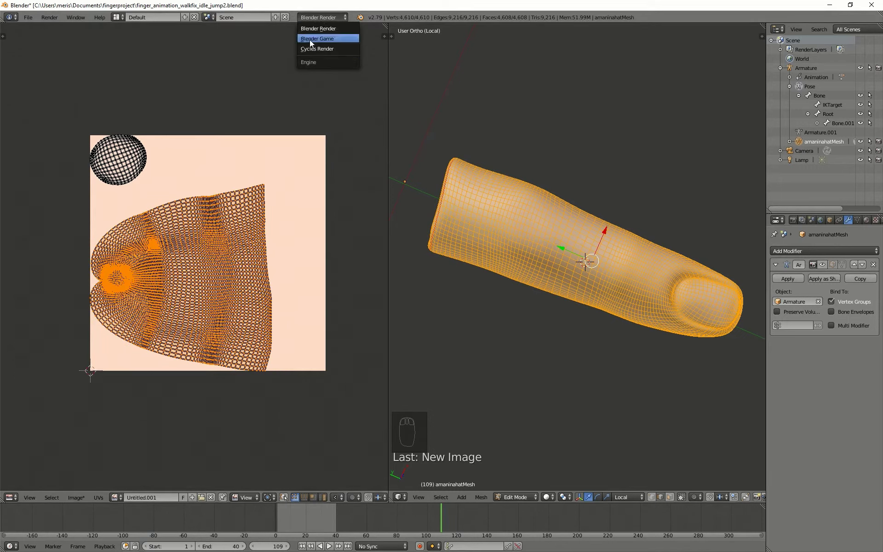
{"action": "left_click", "coordinate": [328, 48]}
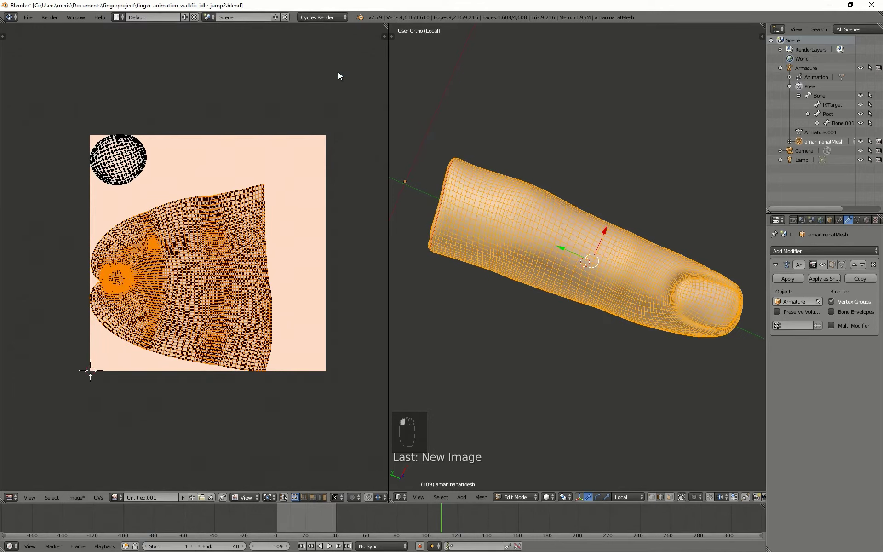
{"action": "left_click", "coordinate": [316, 18]}
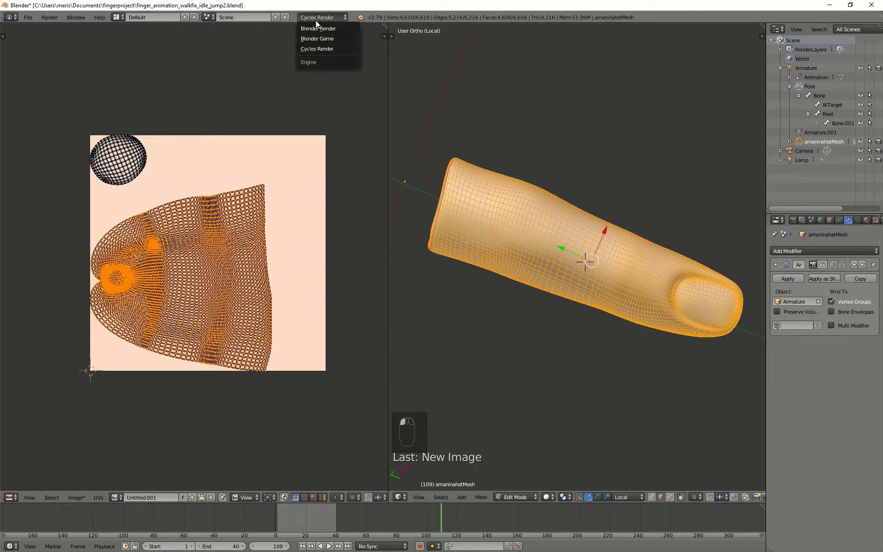
{"action": "left_click", "coordinate": [328, 48]}
Enable nodes for the finger's material and feed its Diffuse BSDF colour from an Image Texture
{"action": "middle_click_drag", "start_coordinate": [464, 184], "coordinate": [546, 237]}
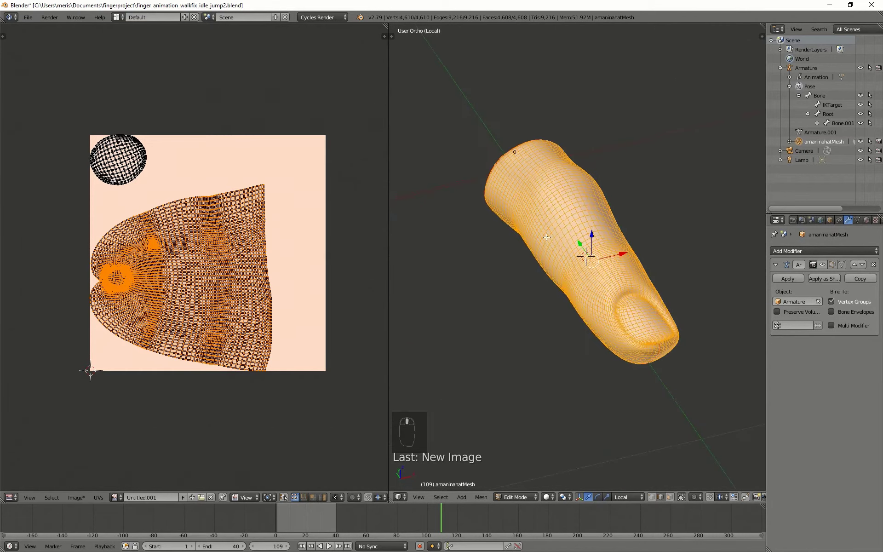
{"action": "middle_click_drag", "start_coordinate": [617, 313], "coordinate": [570, 310]}
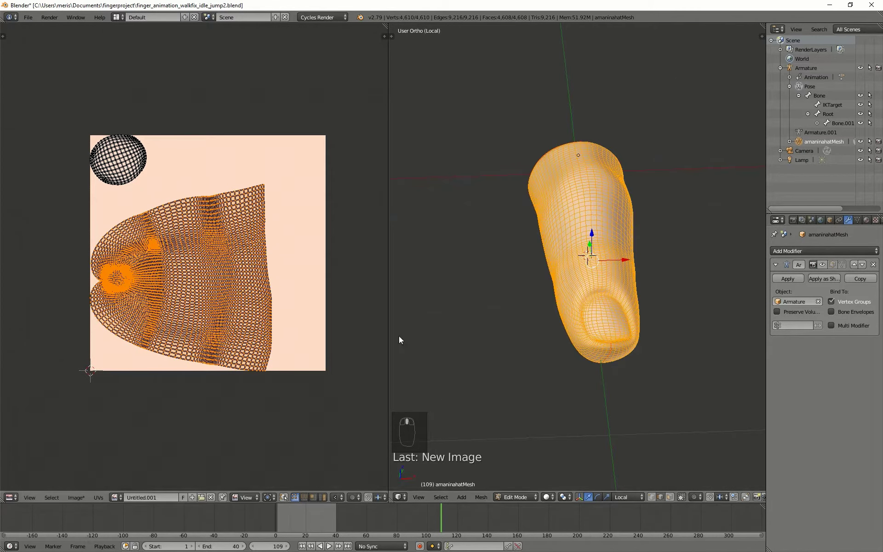
{"action": "left_click", "coordinate": [867, 220]}
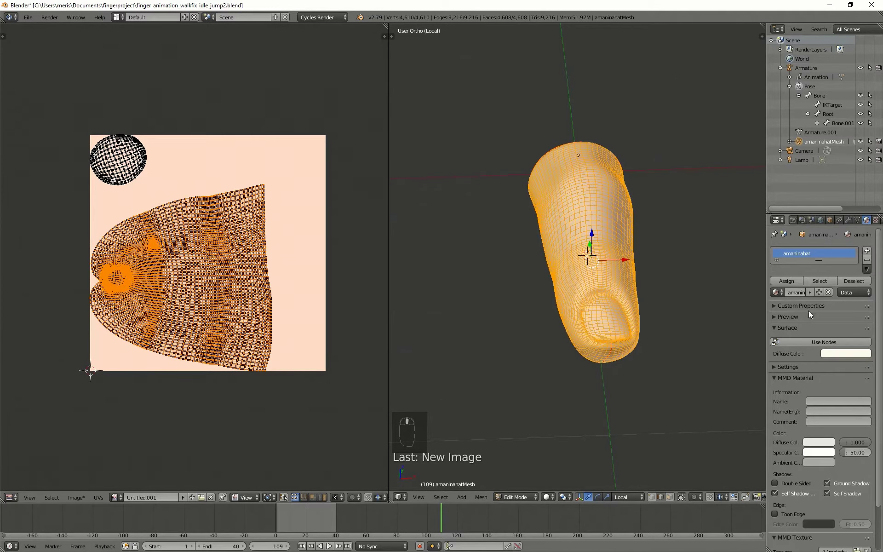
{"action": "scroll", "coordinate": [809, 317], "scroll_direction": "down", "scroll_amount": 1}
{"action": "left_click", "coordinate": [804, 322]}
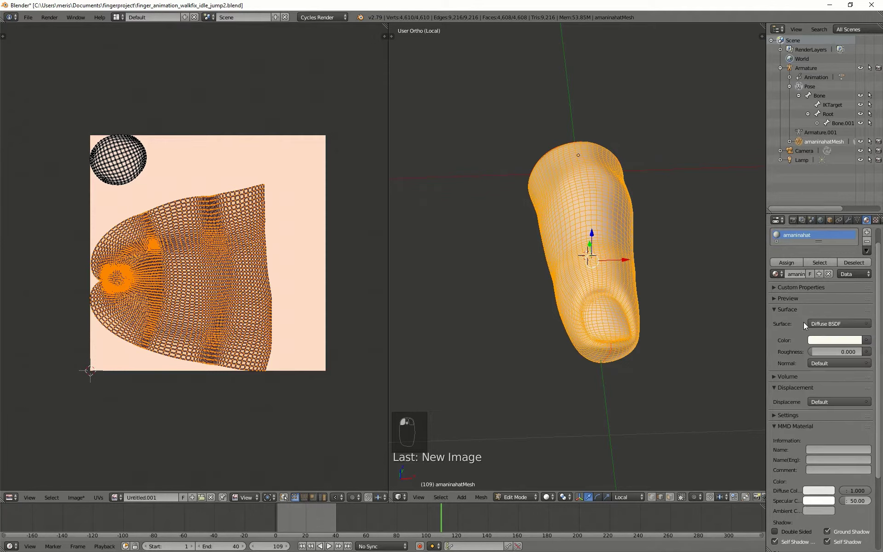
{"action": "left_click", "coordinate": [867, 341]}
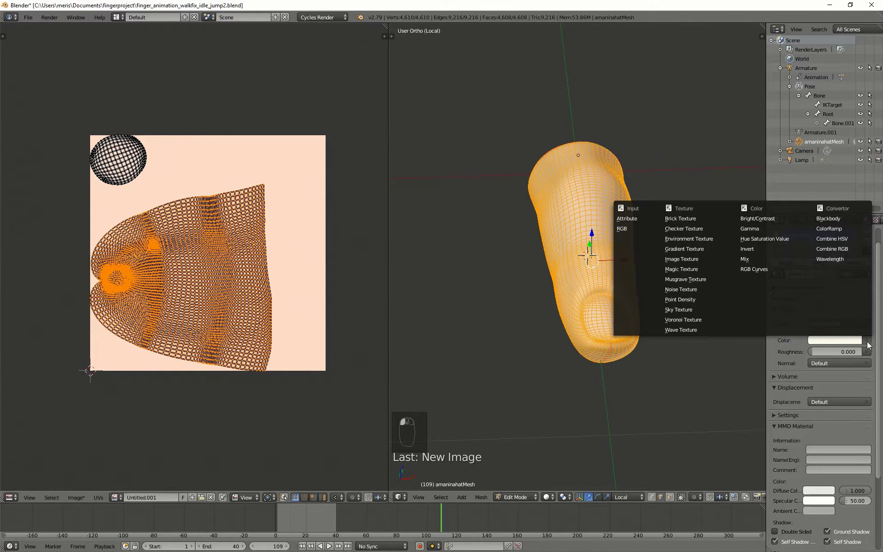
{"action": "left_click", "coordinate": [692, 259]}
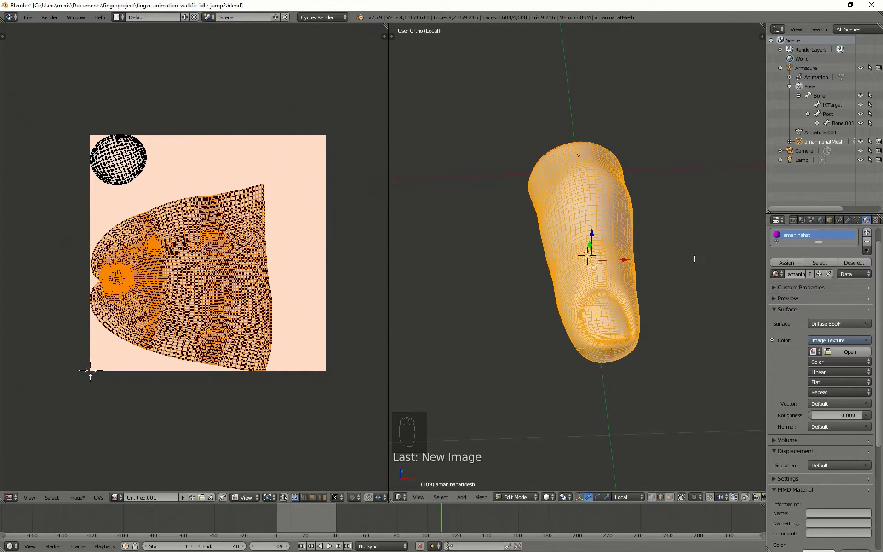
Rename the skin-coloured image behind the UV layout as PinkieFinger
{"action": "left_click", "coordinate": [815, 350]}
{"action": "left_click", "coordinate": [816, 350]}
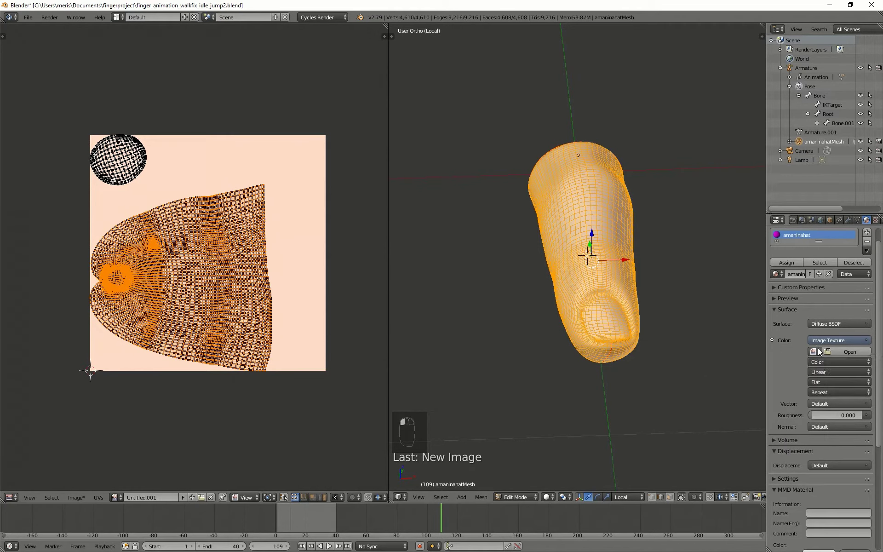
{"action": "left_click", "coordinate": [813, 351]}
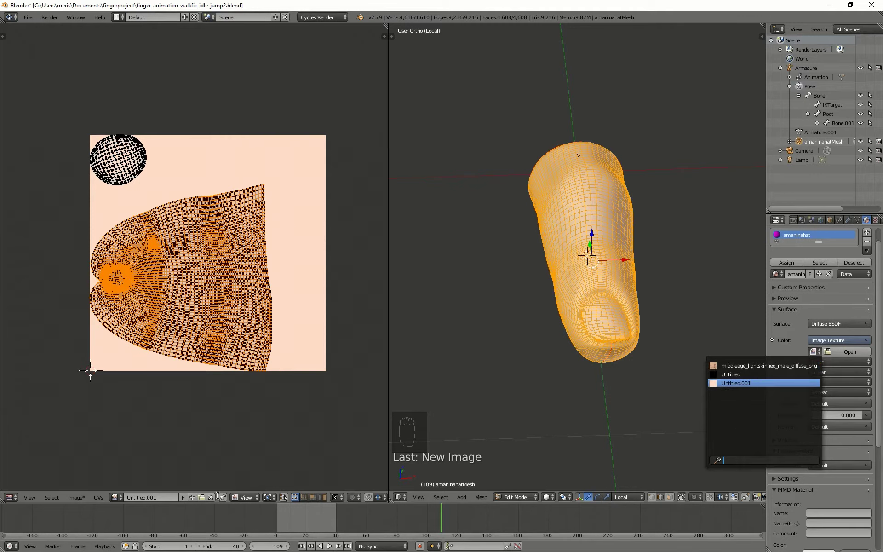
{"action": "left_click", "coordinate": [159, 501]}
{"action": "left_click", "coordinate": [155, 497]}
{"action": "type", "text": "pINK"}
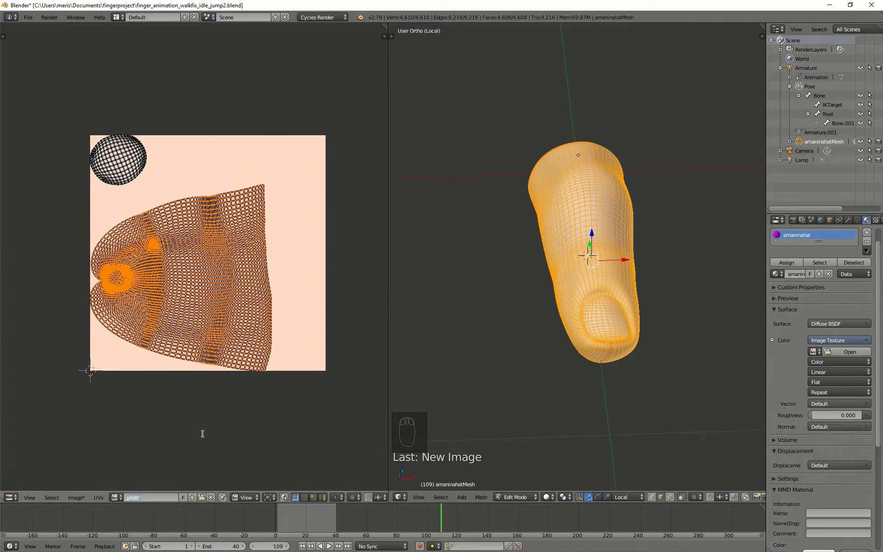
{"action": "key", "text": "BackSpace"}
{"action": "type", "text": "PinkieFinger"}
{"action": "key", "text": "Return"}
Assign the PinkieFinger image to the Image Texture of the finger's material
{"action": "left_click", "coordinate": [814, 351]}
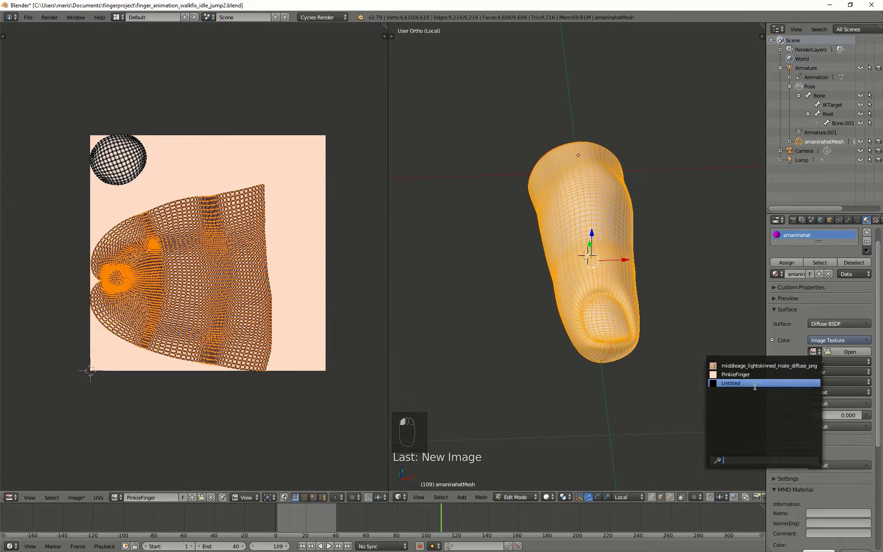
{"action": "left_click", "coordinate": [736, 374]}
Show the finger with Material viewport shading and return it to Object Mode
{"action": "middle_click_drag", "start_coordinate": [738, 368], "coordinate": [560, 341]}
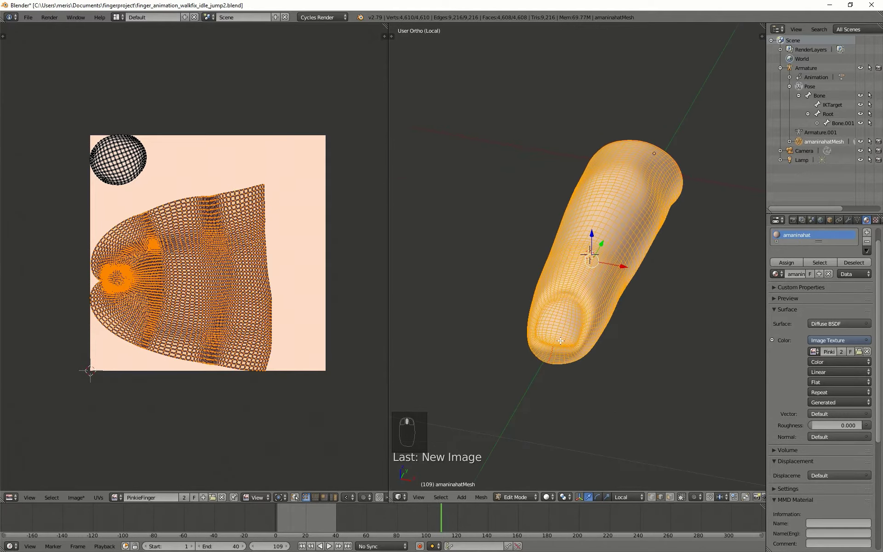
{"action": "left_click", "coordinate": [548, 497]}
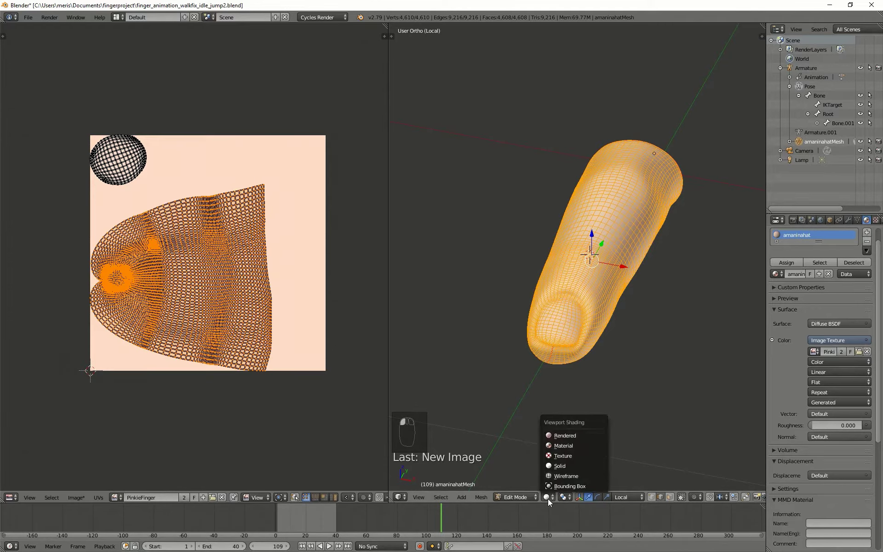
{"action": "left_click", "coordinate": [607, 443]}
{"action": "middle_click_drag", "start_coordinate": [607, 443], "coordinate": [593, 346]}
{"action": "key", "text": "Tab"}
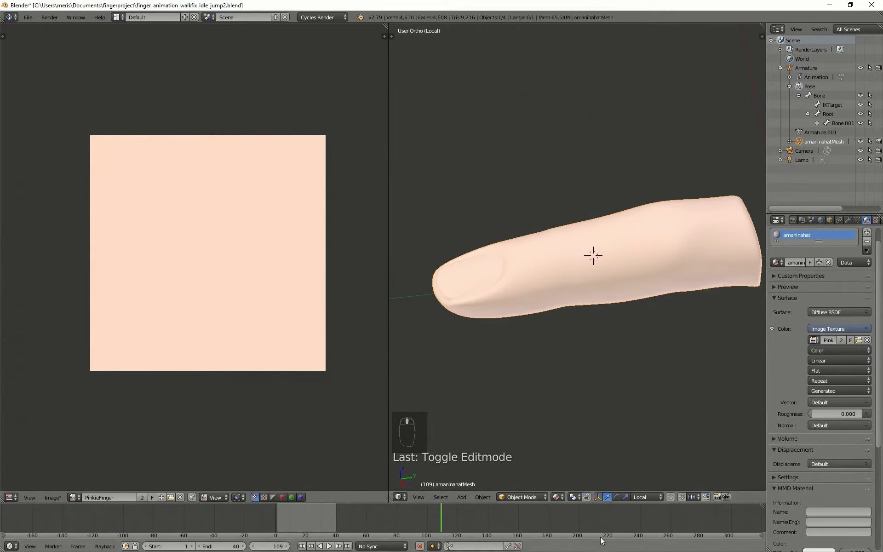
Change the finger material's surface shader from Diffuse BSDF to Emission
{"action": "left_click", "coordinate": [823, 313]}
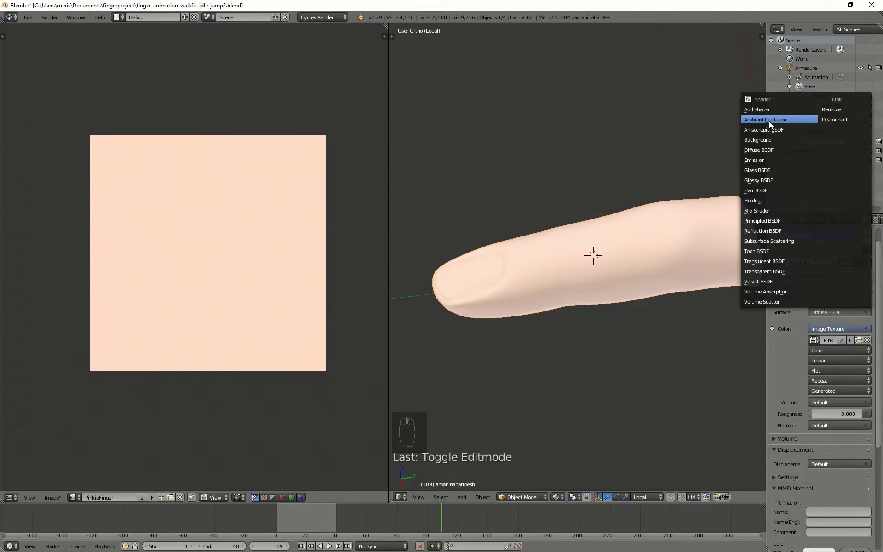
{"action": "left_click", "coordinate": [766, 159]}
{"action": "mouse_move", "coordinate": [752, 197]}
{"action": "middle_mouse_down"}
{"action": "mouse_move", "coordinate": [462, 403]}
{"action": "mouse_move", "coordinate": [578, 302]}
{"action": "mouse_move", "coordinate": [545, 328]}
{"action": "mouse_move", "coordinate": [523, 382]}
{"action": "mouse_move", "coordinate": [642, 274]}
{"action": "mouse_move", "coordinate": [535, 341]}
{"action": "mouse_move", "coordinate": [472, 348]}
{"action": "mouse_move", "coordinate": [464, 313]}
{"action": "mouse_move", "coordinate": [489, 364]}
{"action": "mouse_move", "coordinate": [628, 350]}
{"action": "mouse_move", "coordinate": [669, 299]}
{"action": "mouse_move", "coordinate": [603, 337]}
{"action": "mouse_move", "coordinate": [462, 296]}
{"action": "mouse_move", "coordinate": [526, 340]}
{"action": "mouse_move", "coordinate": [561, 268]}
{"action": "middle_mouse_up"}
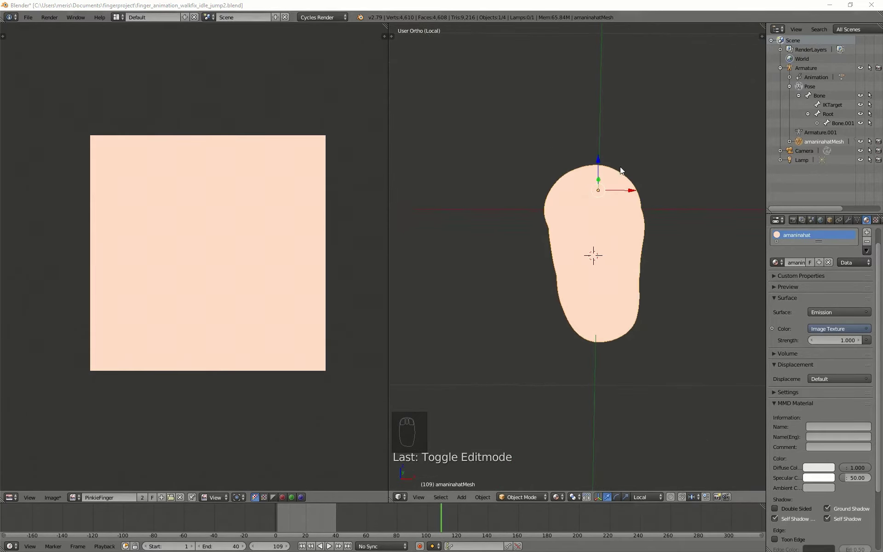
{"action": "middle_click_drag", "start_coordinate": [621, 170], "coordinate": [490, 411]}
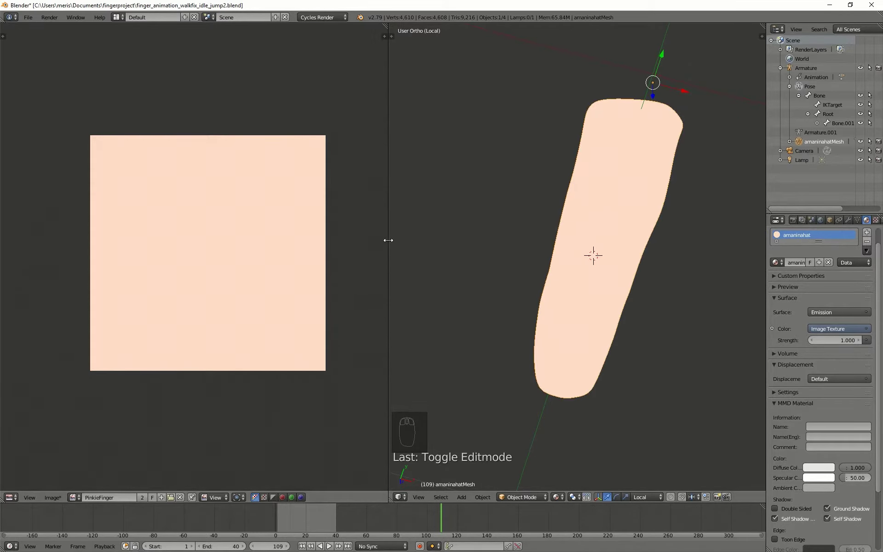
Widen the 3D view by shrinking the neighbouring image editor
{"action": "left_click_drag", "start_coordinate": [388, 241], "coordinate": [265, 247]}
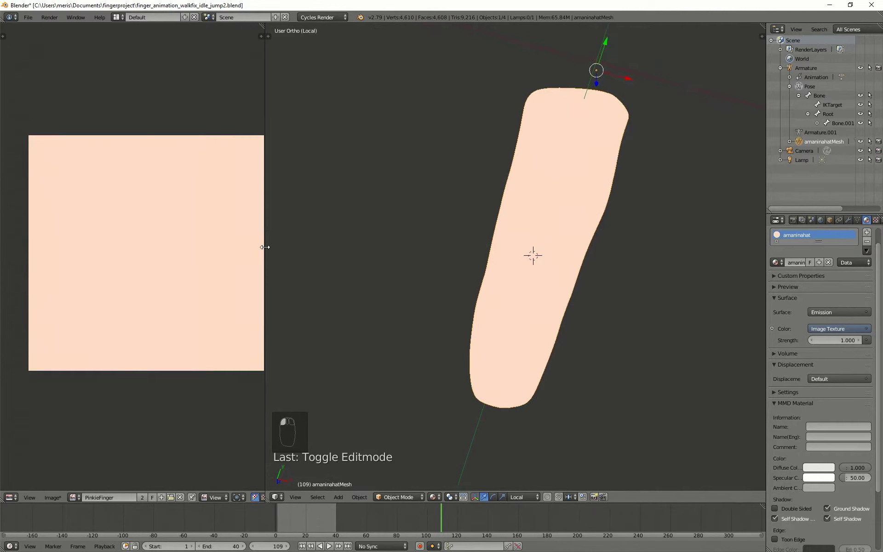
{"action": "middle_click_drag", "start_coordinate": [600, 436], "coordinate": [608, 275]}
{"action": "right_click", "coordinate": [615, 297]}
{"action": "middle_click_drag", "start_coordinate": [542, 263], "coordinate": [537, 300]}
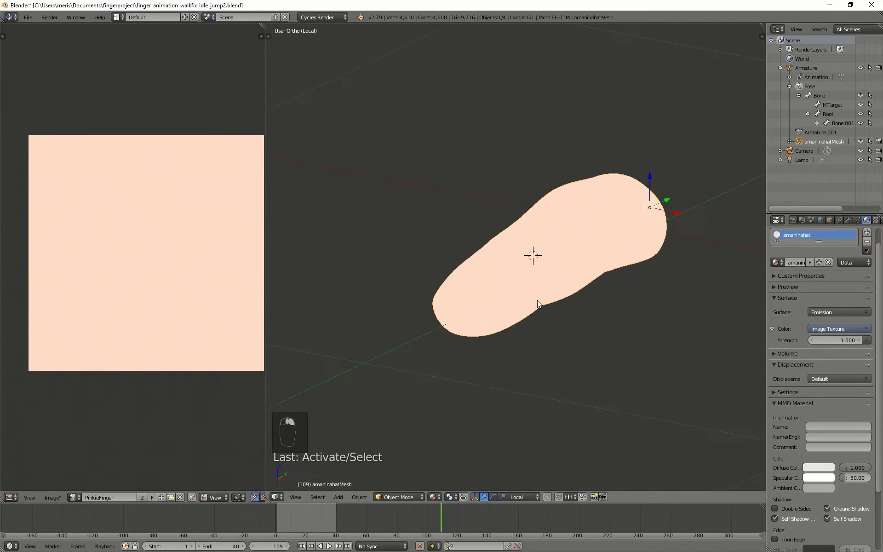
Switch the finger mesh to Texture Paint mode
{"action": "key", "text": "Tab"}
{"action": "key", "text": "Tab"}
{"action": "right_click", "coordinate": [523, 235]}
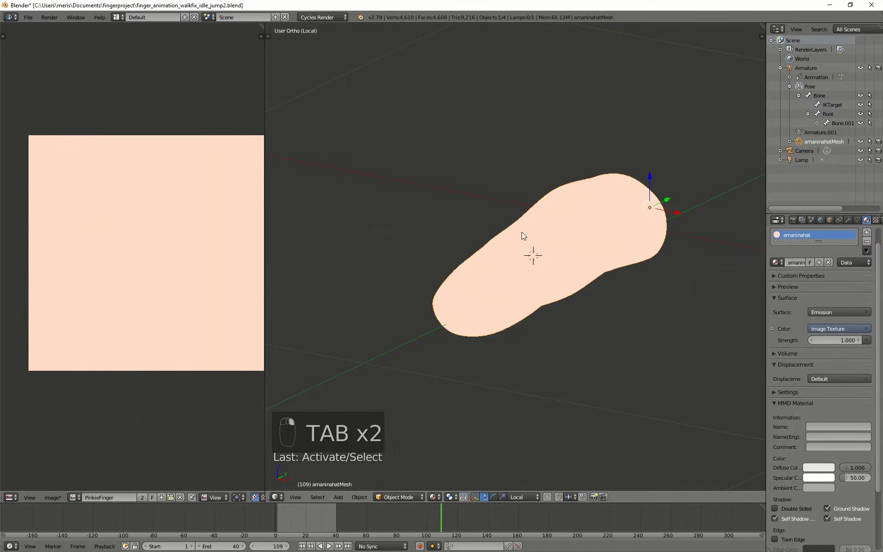
{"action": "key", "text": "Tab"}
{"action": "middle_click_drag", "start_coordinate": [522, 230], "coordinate": [494, 189]}
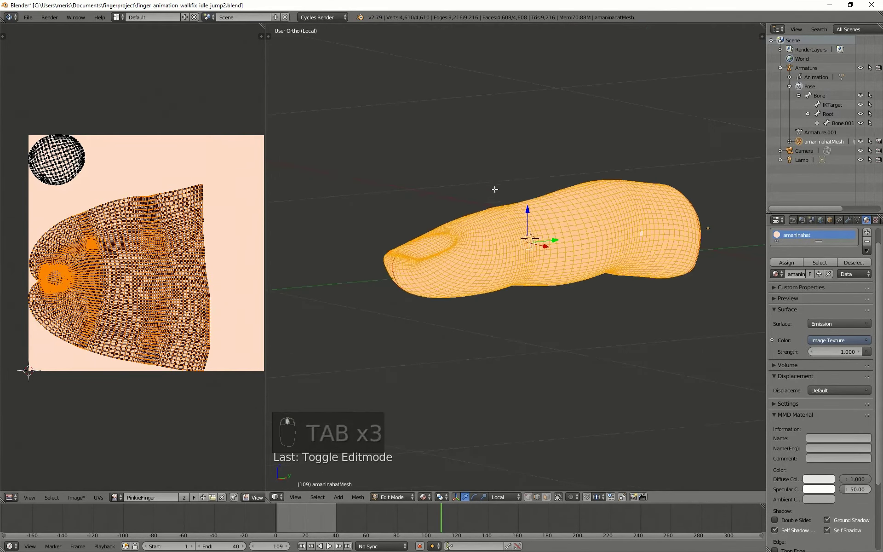
{"action": "left_click", "coordinate": [376, 496]}
{"action": "left_click", "coordinate": [384, 496]}
{"action": "left_click", "coordinate": [385, 495]}
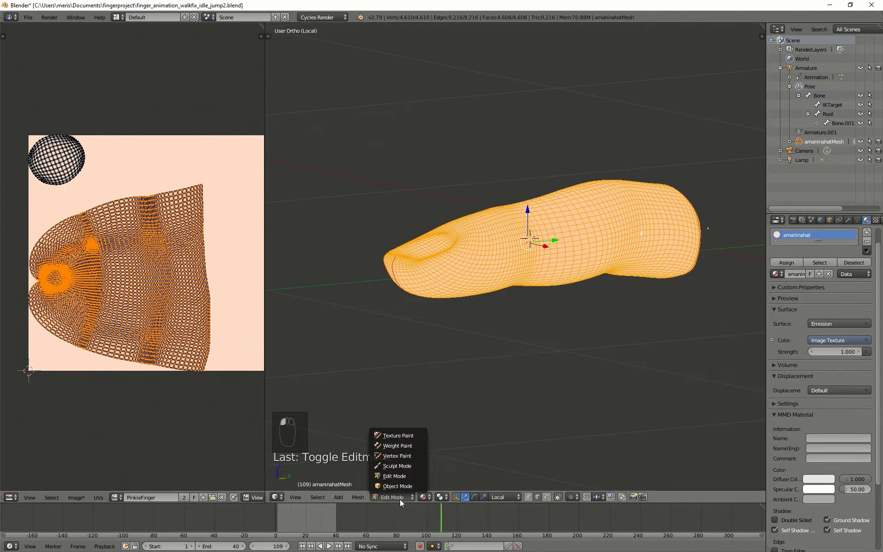
{"action": "left_click", "coordinate": [399, 436]}
{"action": "middle_click_drag", "start_coordinate": [477, 322], "coordinate": [341, 451]}
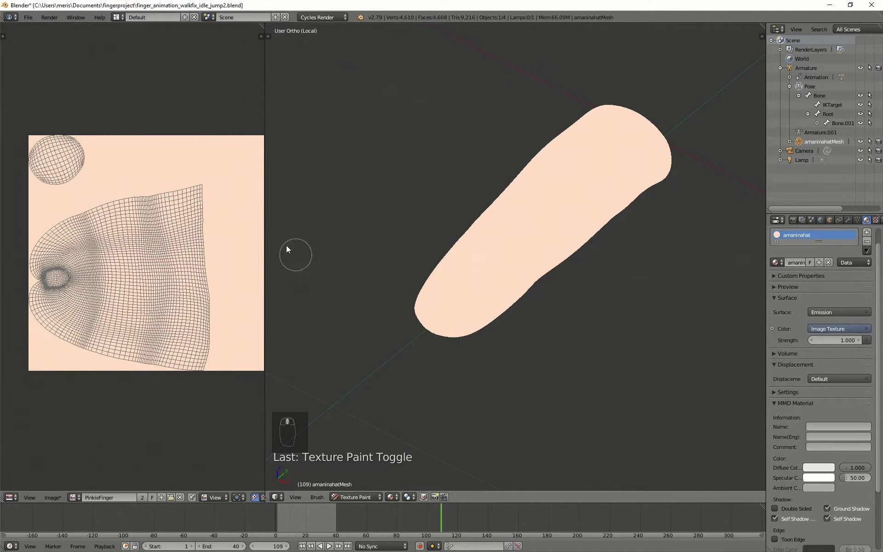
Paint trial white strokes along the finger and undo them
{"action": "mouse_move", "coordinate": [479, 198]}
{"action": "left_mouse_down"}
{"action": "mouse_move", "coordinate": [478, 292]}
{"action": "mouse_move", "coordinate": [567, 165]}
{"action": "left_mouse_up"}
{"action": "scroll", "coordinate": [96, 295], "scroll_direction": "up", "scroll_amount": 3}
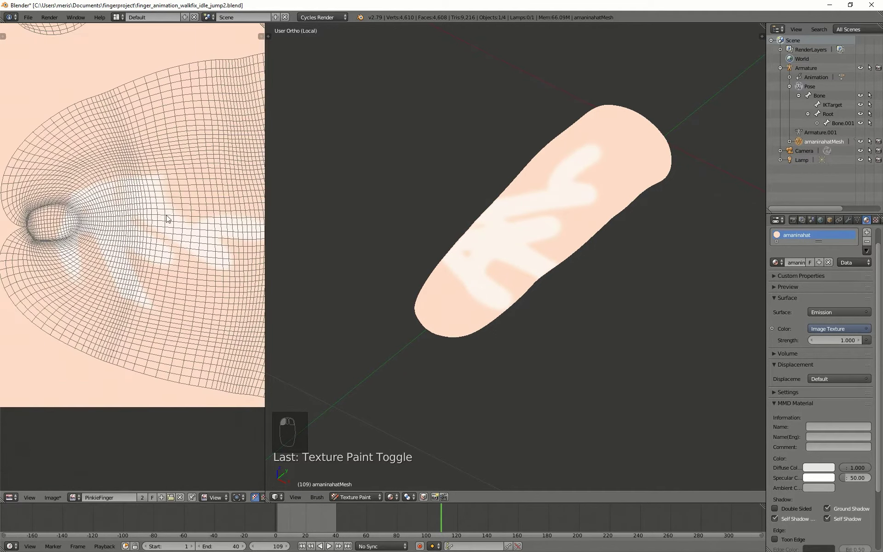
{"action": "key", "text": "ctrl+z"}
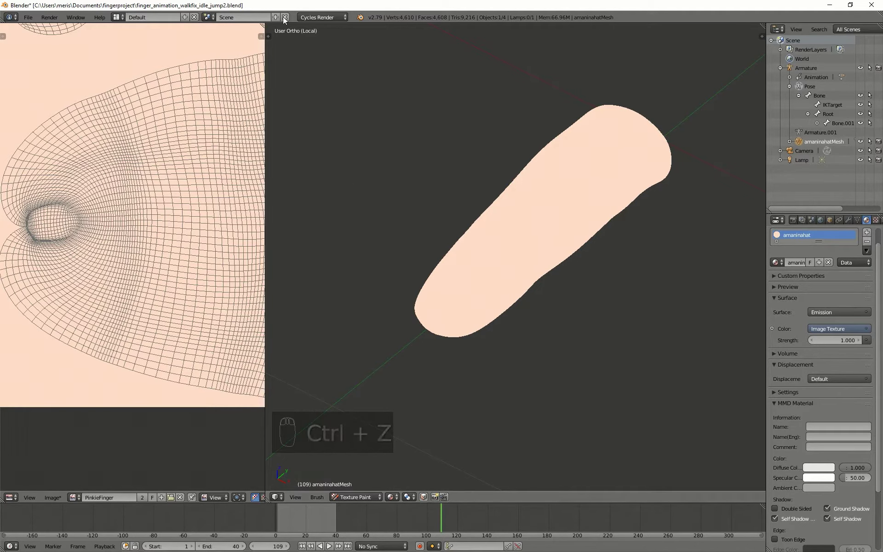
Show the brush settings in the 3D view and test a white stroke on the finger, undoing it
{"action": "left_click", "coordinate": [269, 37]}
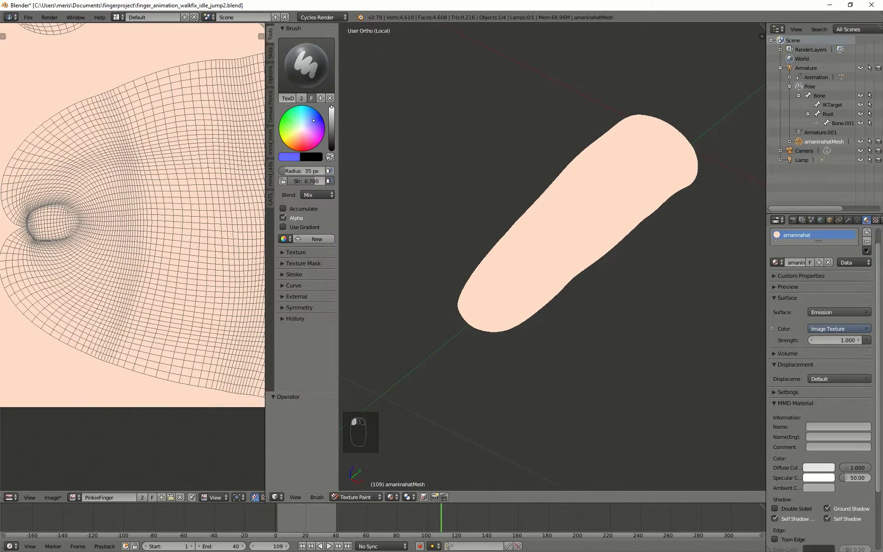
{"action": "mouse_move", "coordinate": [598, 212]}
{"action": "left_mouse_down"}
{"action": "mouse_move", "coordinate": [556, 227]}
{"action": "mouse_move", "coordinate": [527, 203]}
{"action": "left_mouse_up"}
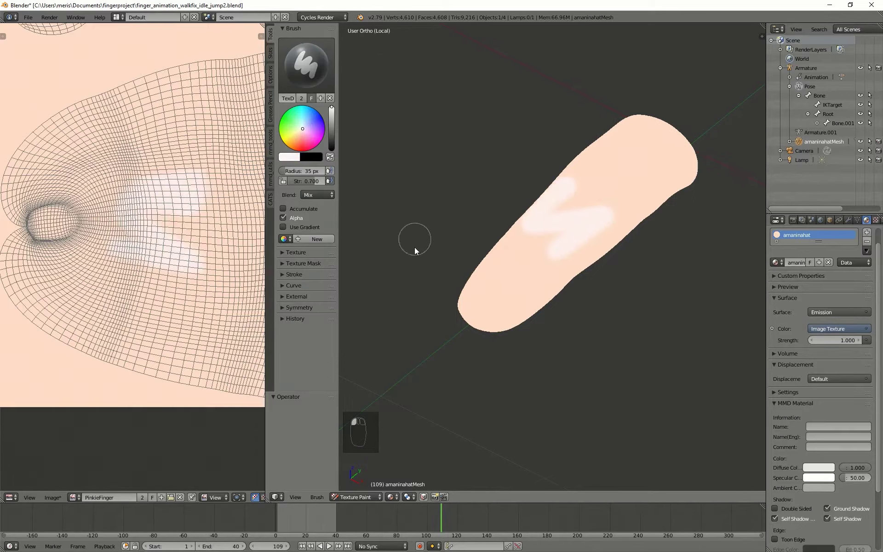
{"action": "key", "text": "ctrl+z"}
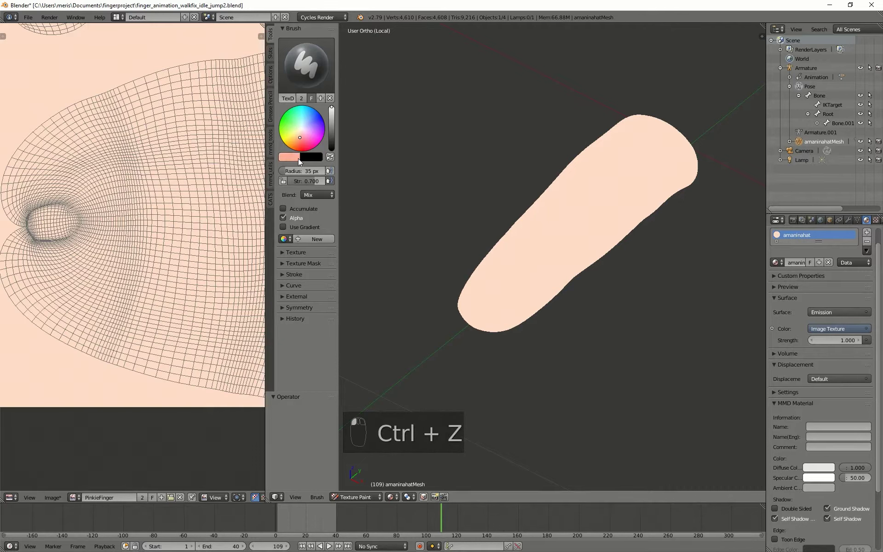
Set the brush colour to the skin tone FFDCC8, shift it to a stronger pink, and undo a test stroke made with it
{"action": "left_click", "coordinate": [298, 158]}
{"action": "left_click", "coordinate": [333, 121]}
{"action": "key", "text": "Return"}
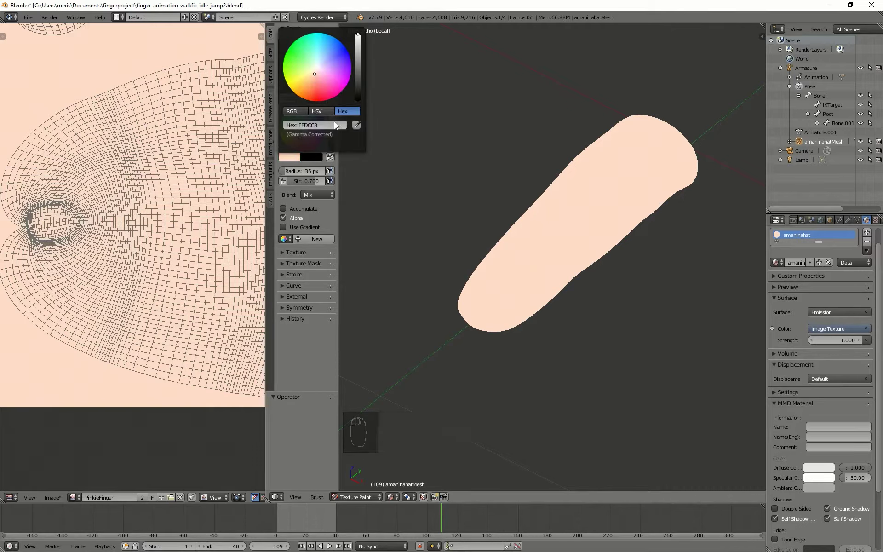
{"action": "left_click", "coordinate": [295, 112]}
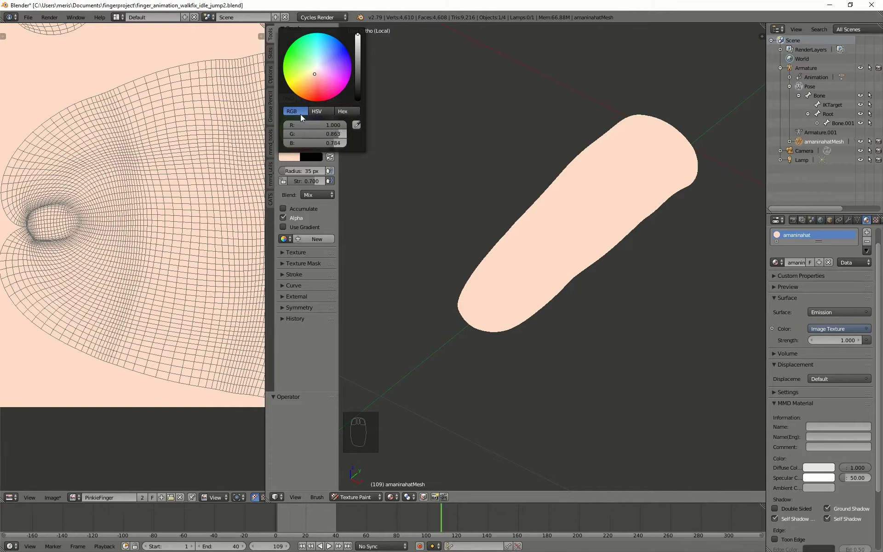
{"action": "left_click", "coordinate": [316, 79]}
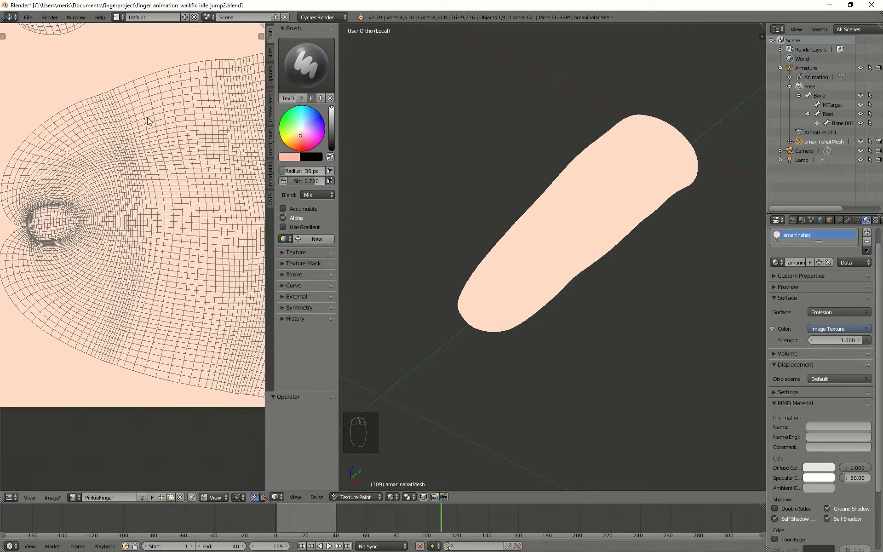
{"action": "mouse_move", "coordinate": [504, 243]}
{"action": "left_mouse_down"}
{"action": "mouse_move", "coordinate": [601, 248]}
{"action": "mouse_move", "coordinate": [529, 223]}
{"action": "left_mouse_up"}
{"action": "key", "text": "ctrl+z"}
Change the viewport shading to Texture with the fingernail facing the view
{"action": "scroll", "coordinate": [437, 322], "scroll_direction": "up", "scroll_amount": 3}
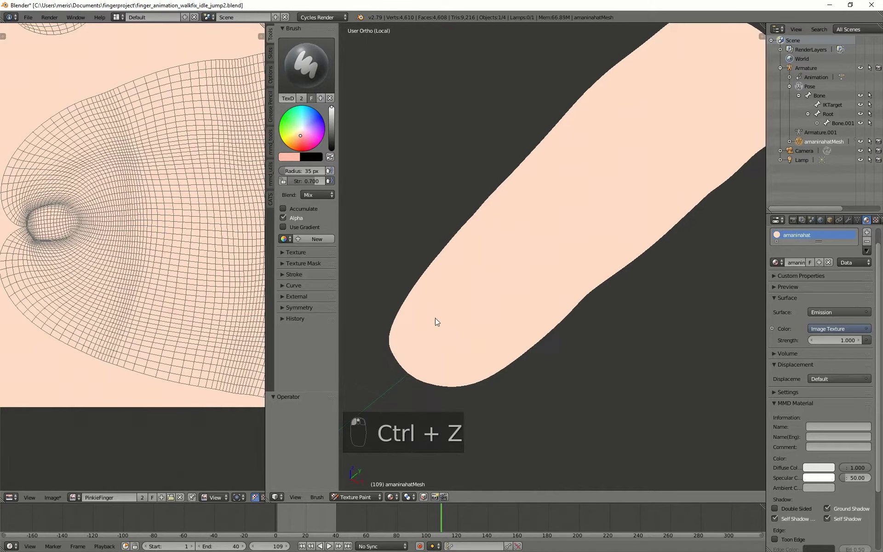
{"action": "key", "text": "z"}
{"action": "middle_click_drag", "start_coordinate": [453, 324], "coordinate": [458, 437]}
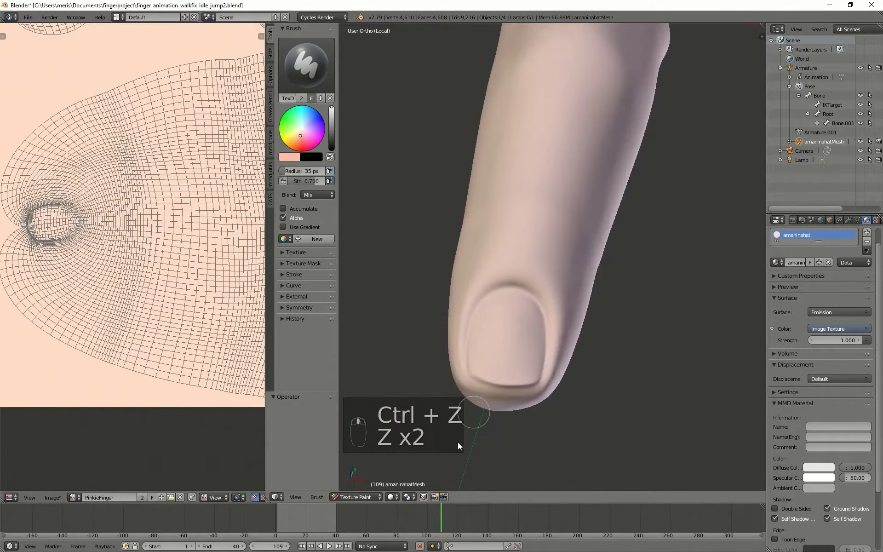
{"action": "left_click", "coordinate": [391, 497]}
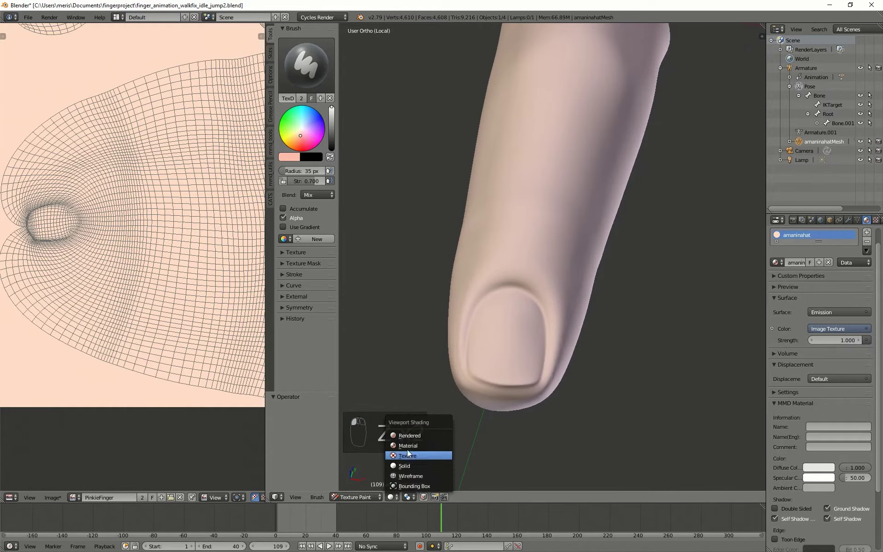
{"action": "left_click", "coordinate": [416, 457]}
Paint pink strokes over the middle and base of the fingernail with the 35 px brush
{"action": "middle_click_drag", "start_coordinate": [515, 385], "coordinate": [530, 314], "text": "shift"}
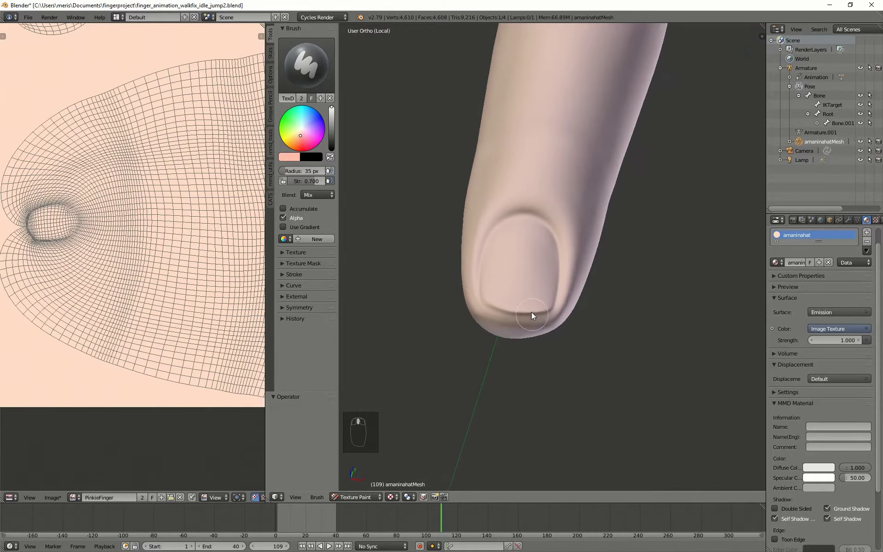
{"action": "scroll", "coordinate": [524, 287], "scroll_direction": "up", "scroll_amount": 2}
{"action": "mouse_move", "coordinate": [519, 260]}
{"action": "left_mouse_down"}
{"action": "mouse_move", "coordinate": [513, 282]}
{"action": "mouse_move", "coordinate": [508, 258]}
{"action": "mouse_move", "coordinate": [517, 262]}
{"action": "left_mouse_up"}
{"action": "scroll", "coordinate": [507, 275], "scroll_direction": "up", "scroll_amount": 2}
{"action": "scroll", "coordinate": [505, 277], "scroll_direction": "up", "scroll_amount": 1}
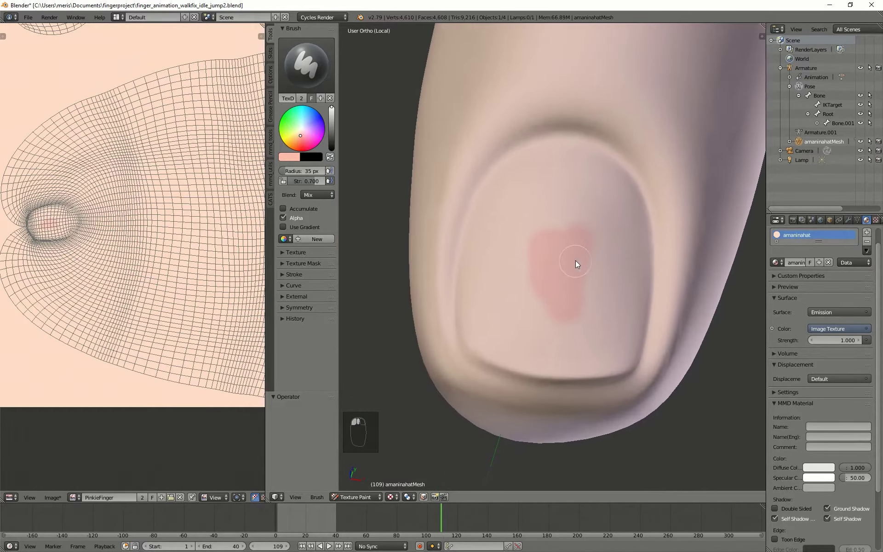
{"action": "mouse_move", "coordinate": [578, 263]}
{"action": "left_mouse_down"}
{"action": "mouse_move", "coordinate": [556, 203]}
{"action": "mouse_move", "coordinate": [598, 187]}
{"action": "mouse_move", "coordinate": [609, 216]}
{"action": "left_mouse_up"}
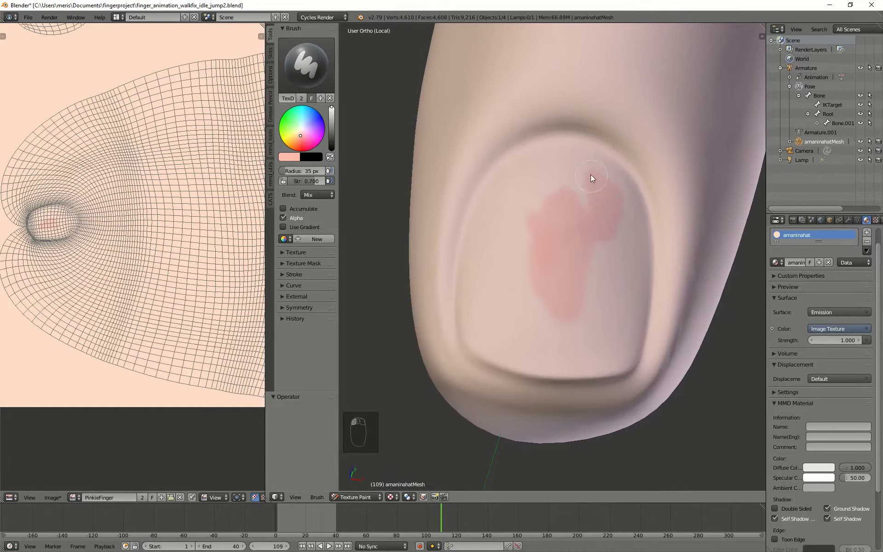
{"action": "mouse_move", "coordinate": [592, 178]}
{"action": "left_mouse_down"}
{"action": "mouse_move", "coordinate": [558, 162]}
{"action": "mouse_move", "coordinate": [552, 192]}
{"action": "left_mouse_up"}
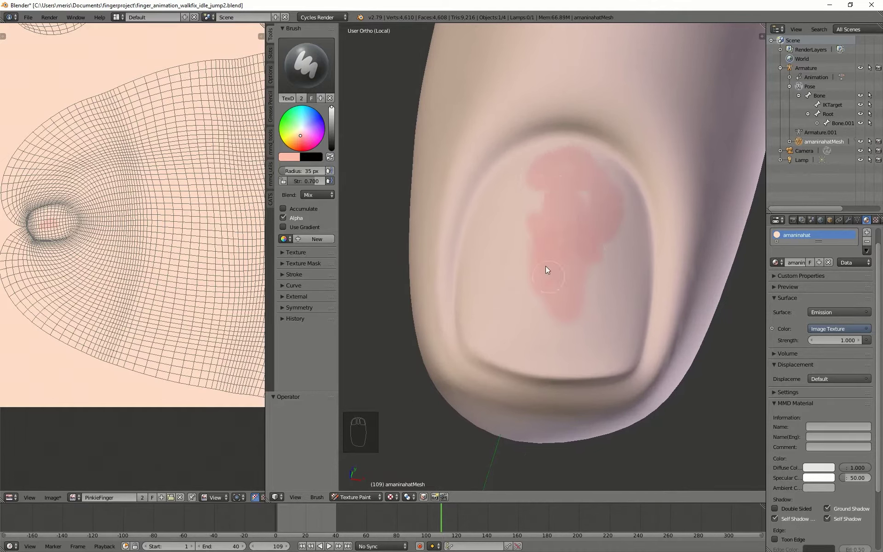
{"action": "left_click_drag", "start_coordinate": [527, 298], "coordinate": [540, 236]}
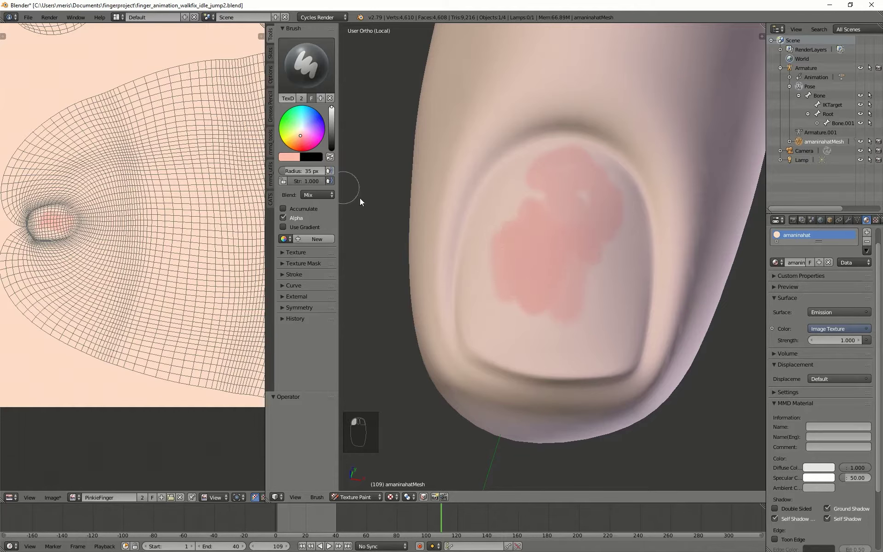
Raise the brush strength to 1.000 and its radius to 50 px, and extend the pink over more of the nail
{"action": "left_click_drag", "start_coordinate": [565, 328], "coordinate": [608, 304]}
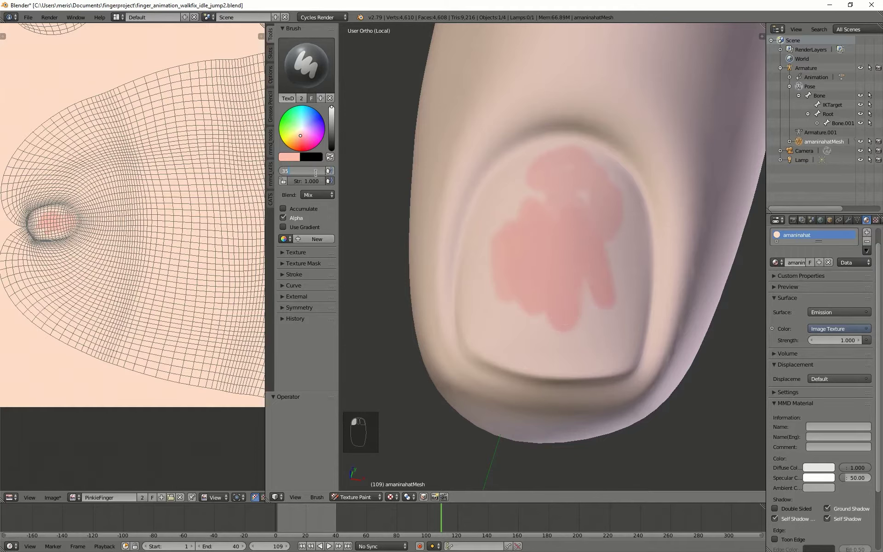
{"action": "key", "text": "Return"}
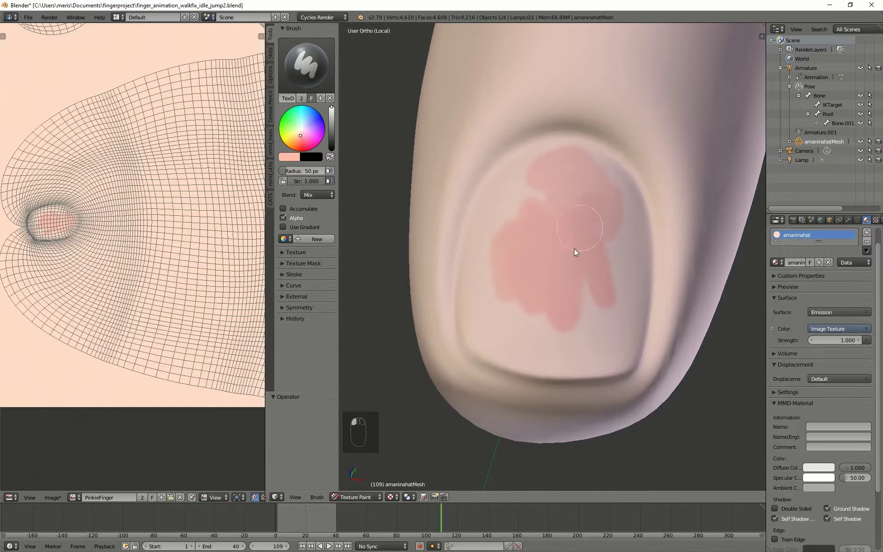
{"action": "mouse_move", "coordinate": [516, 213]}
{"action": "left_mouse_down"}
{"action": "mouse_move", "coordinate": [552, 175]}
{"action": "mouse_move", "coordinate": [622, 207]}
{"action": "mouse_move", "coordinate": [621, 259]}
{"action": "mouse_move", "coordinate": [604, 215]}
{"action": "left_mouse_up"}
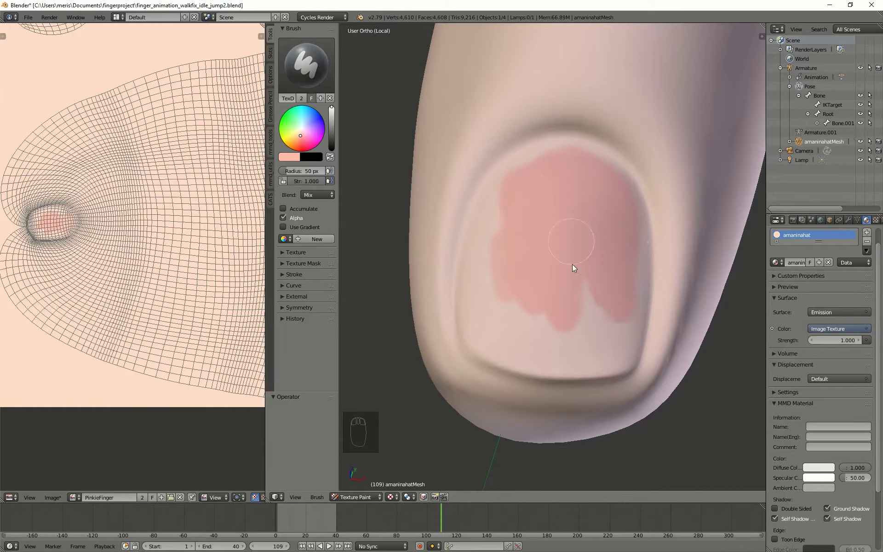
{"action": "mouse_move", "coordinate": [578, 305]}
{"action": "left_mouse_down"}
{"action": "mouse_move", "coordinate": [503, 339]}
{"action": "mouse_move", "coordinate": [497, 317]}
{"action": "left_mouse_up"}
Compare the painted nail with its UV area and fill the rest of the nail surface with pink up to its edges
{"action": "scroll", "coordinate": [40, 252], "scroll_direction": "up", "scroll_amount": 5}
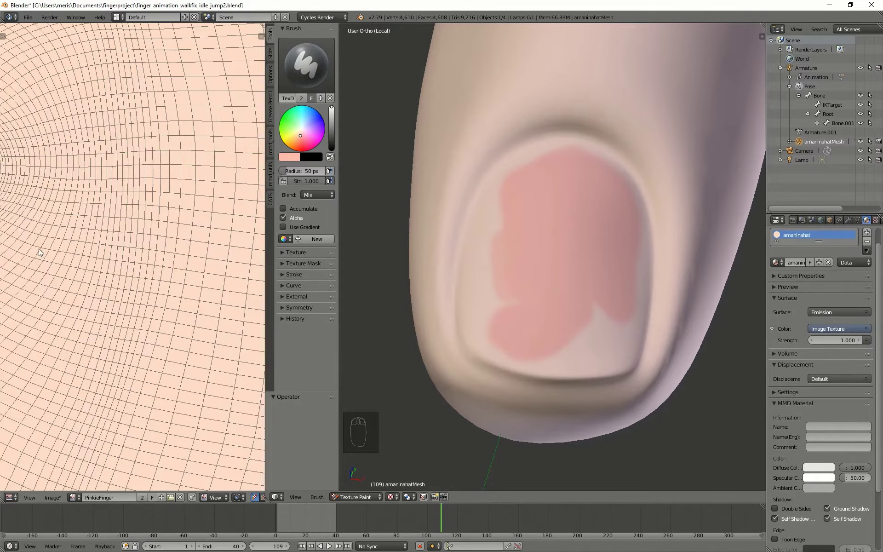
{"action": "scroll", "coordinate": [138, 253], "scroll_direction": "up", "scroll_amount": 4}
{"action": "scroll", "coordinate": [124, 255], "scroll_direction": "down", "scroll_amount": 2}
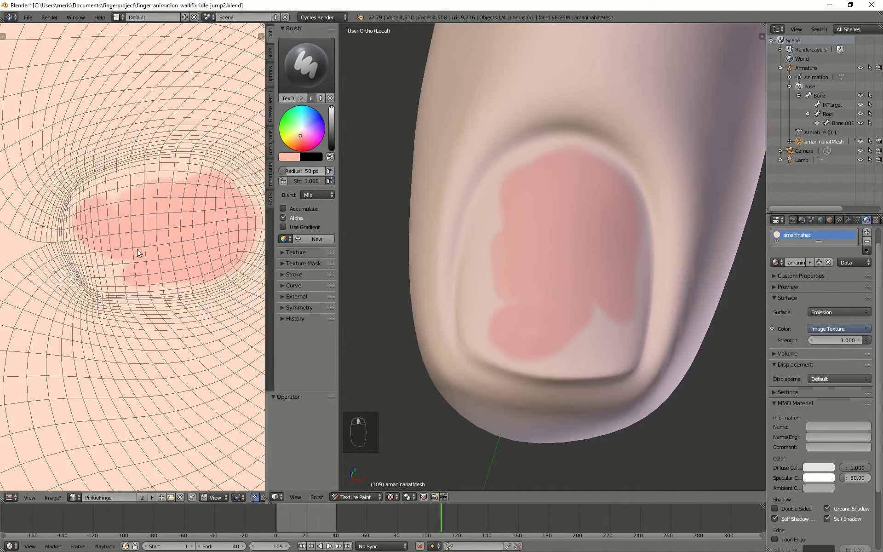
{"action": "middle_click_drag", "start_coordinate": [205, 244], "coordinate": [190, 250]}
{"action": "left_click_drag", "start_coordinate": [573, 234], "coordinate": [570, 252]}
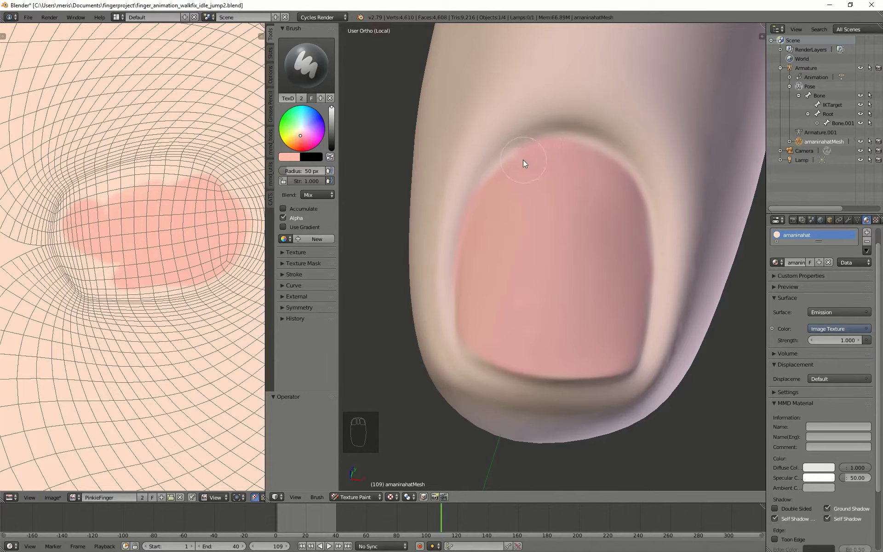
{"action": "middle_click_drag", "start_coordinate": [498, 212], "coordinate": [575, 306]}
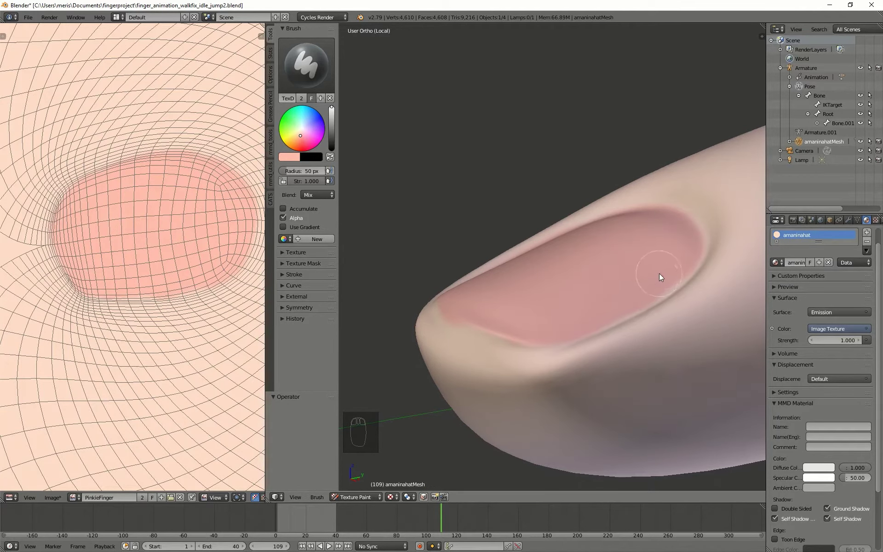
Examine the pink fingernail on the model from several angles, both close up and with the whole finger in view
{"action": "middle_click_drag", "start_coordinate": [582, 270], "coordinate": [637, 298]}
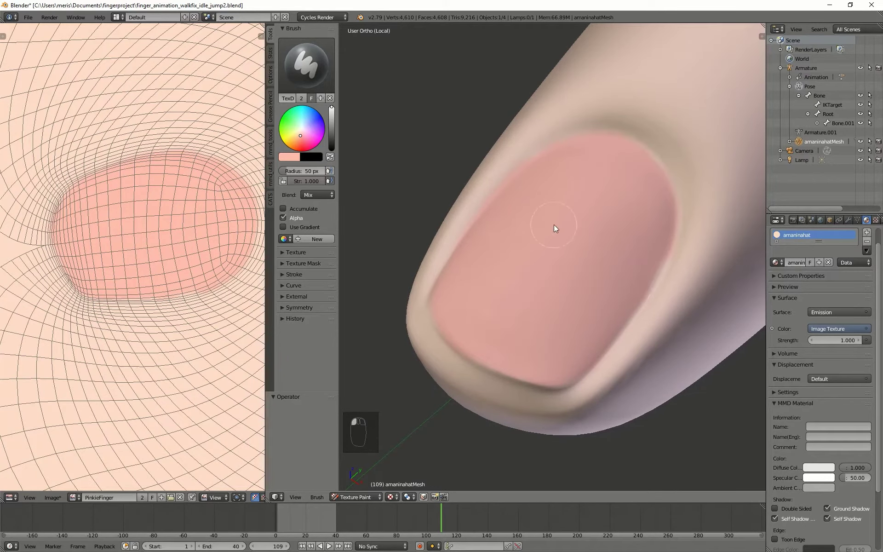
{"action": "middle_click_drag", "start_coordinate": [523, 221], "coordinate": [566, 238]}
{"action": "scroll", "coordinate": [510, 301], "scroll_direction": "down", "scroll_amount": 10}
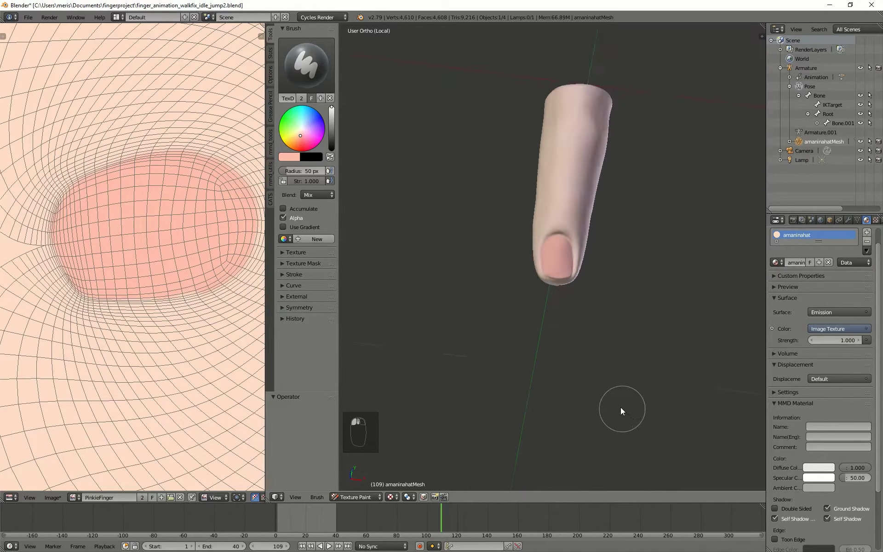
{"action": "middle_click_drag", "start_coordinate": [621, 411], "coordinate": [548, 230]}
{"action": "scroll", "coordinate": [600, 366], "scroll_direction": "up", "scroll_amount": 7}
{"action": "scroll", "coordinate": [629, 284], "scroll_direction": "up", "scroll_amount": 2}
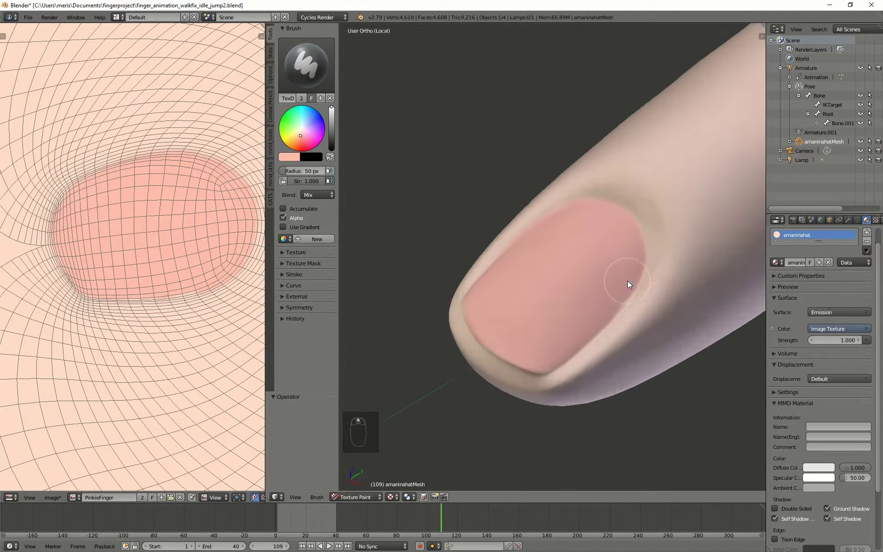
{"action": "middle_click_drag", "start_coordinate": [629, 283], "coordinate": [470, 237]}
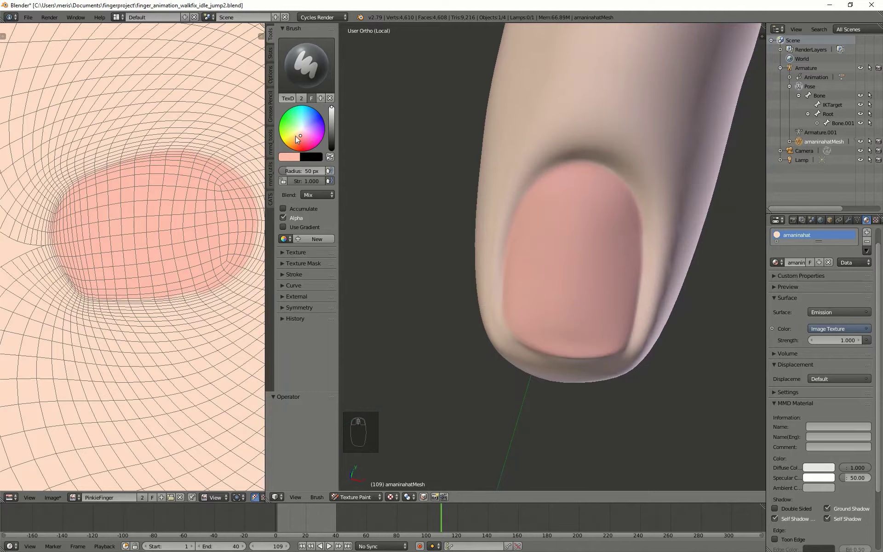
{"action": "middle_click_drag", "start_coordinate": [622, 289], "coordinate": [678, 241]}
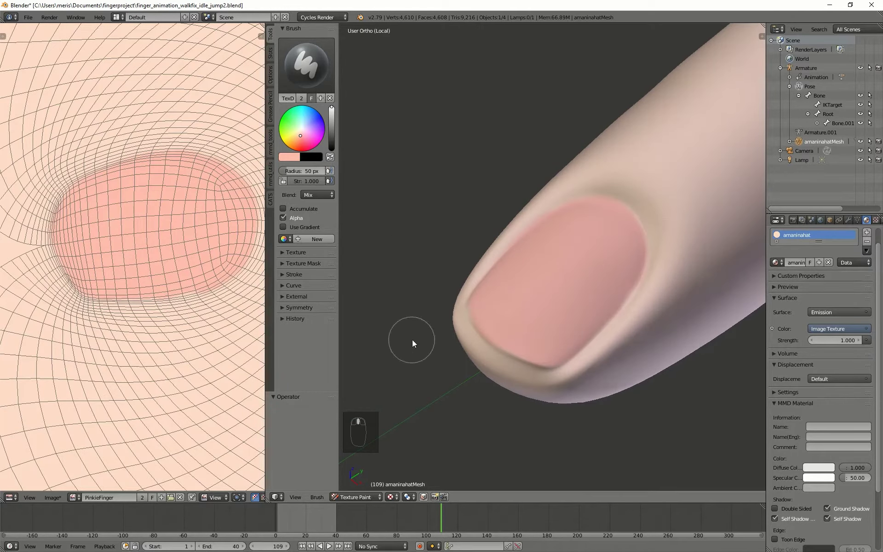
{"action": "scroll", "coordinate": [722, 354], "scroll_direction": "down", "scroll_amount": 3}
{"action": "middle_click_drag", "start_coordinate": [721, 355], "coordinate": [571, 343]}
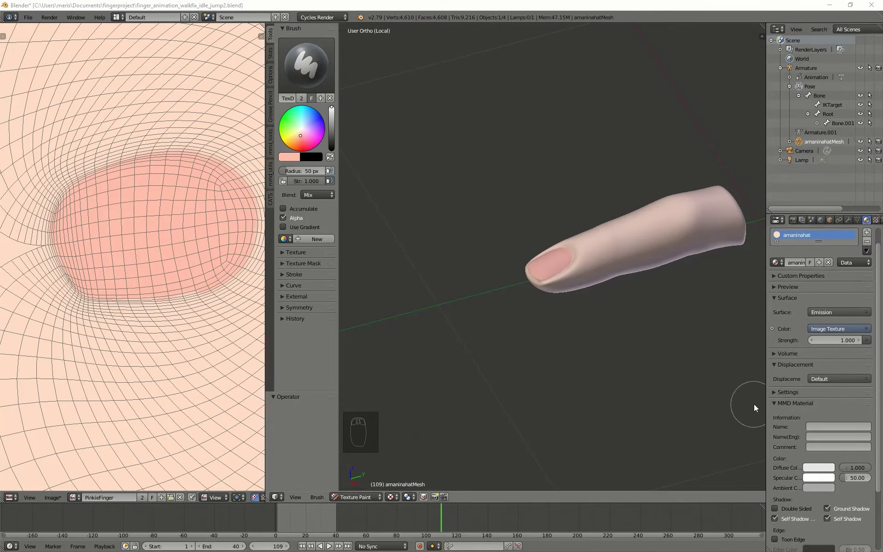
Set the brush colour to the darker skin tone with hex value DCA98C
{"action": "left_click", "coordinate": [286, 157]}
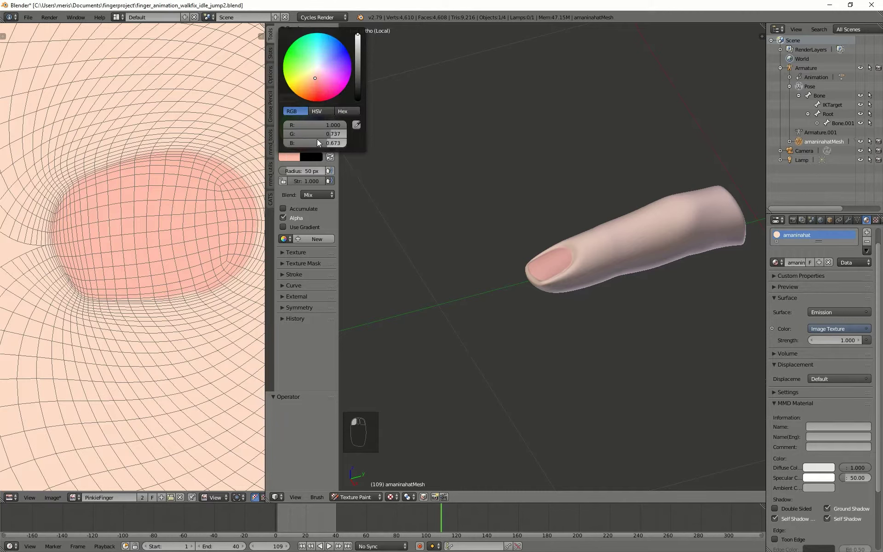
{"action": "left_click", "coordinate": [341, 114]}
{"action": "left_click", "coordinate": [331, 124]}
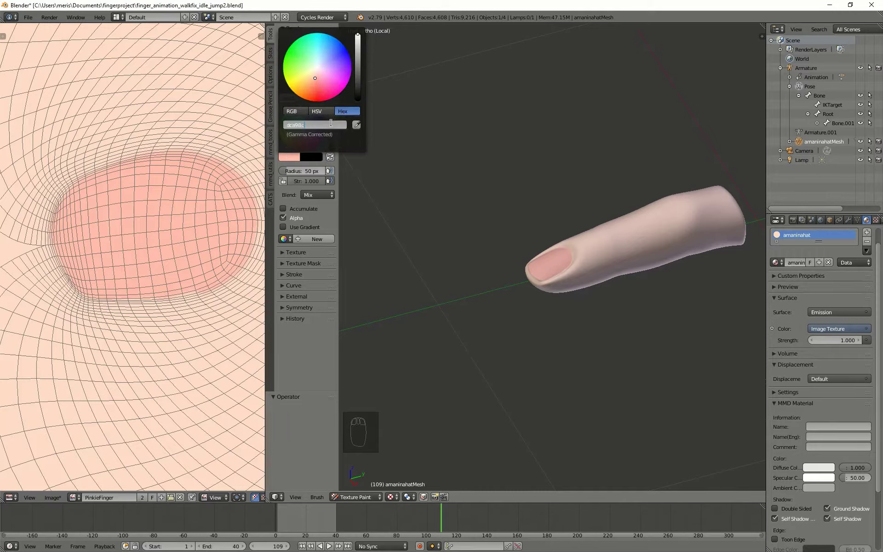
{"action": "type", "text": "dca98c"}
{"action": "key", "text": "Return"}
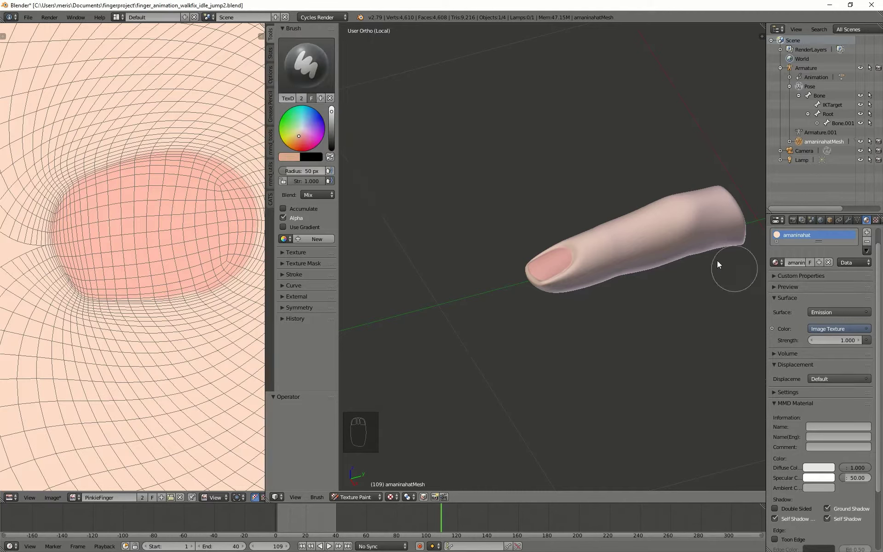
{"action": "left_click_drag", "start_coordinate": [662, 221], "coordinate": [644, 241]}
{"action": "key", "text": "ctrl+z"}
In the right side view, paint the darker skin tone on the two joint creases and along the finger's underside
{"action": "mouse_move", "coordinate": [622, 335]}
{"action": "middle_mouse_down"}
{"action": "mouse_move", "coordinate": [586, 227]}
{"action": "mouse_move", "coordinate": [676, 276]}
{"action": "mouse_move", "coordinate": [523, 315]}
{"action": "middle_mouse_up"}
{"action": "key", "text": "KP_3"}
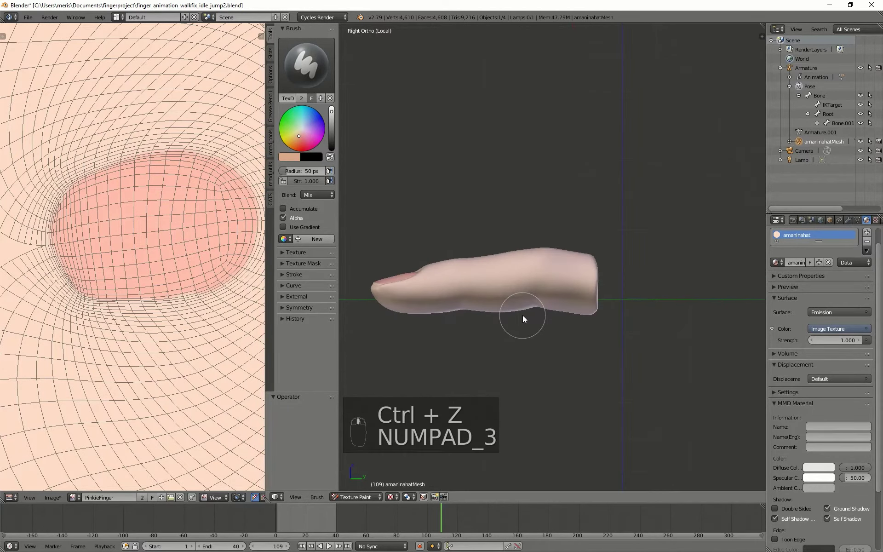
{"action": "scroll", "coordinate": [616, 344], "scroll_direction": "up", "scroll_amount": 3}
{"action": "middle_click_drag", "start_coordinate": [544, 359], "coordinate": [675, 252], "text": "shift"}
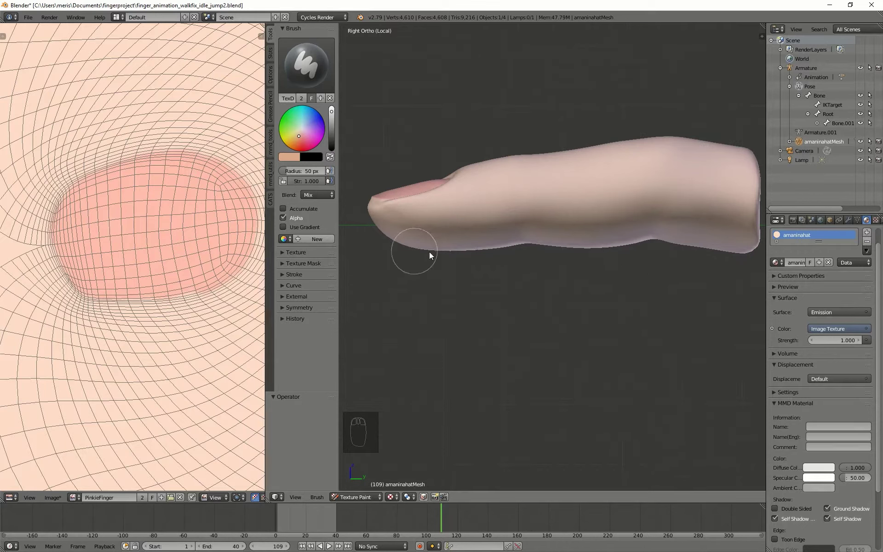
{"action": "left_click", "coordinate": [527, 225]}
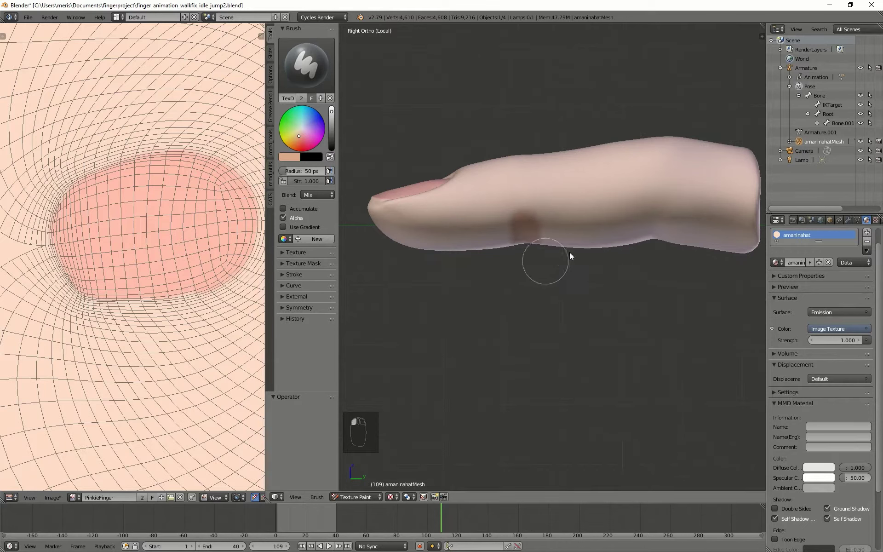
{"action": "left_click", "coordinate": [662, 218]}
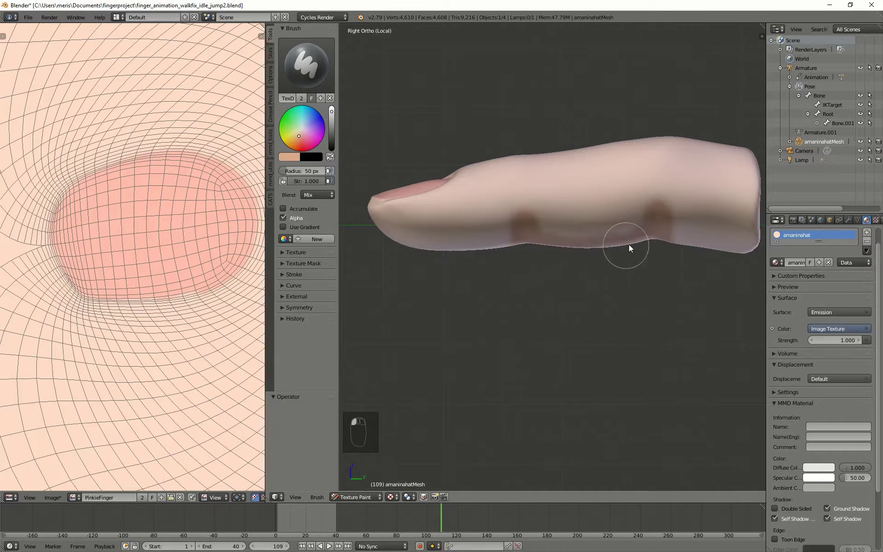
{"action": "left_click", "coordinate": [420, 253]}
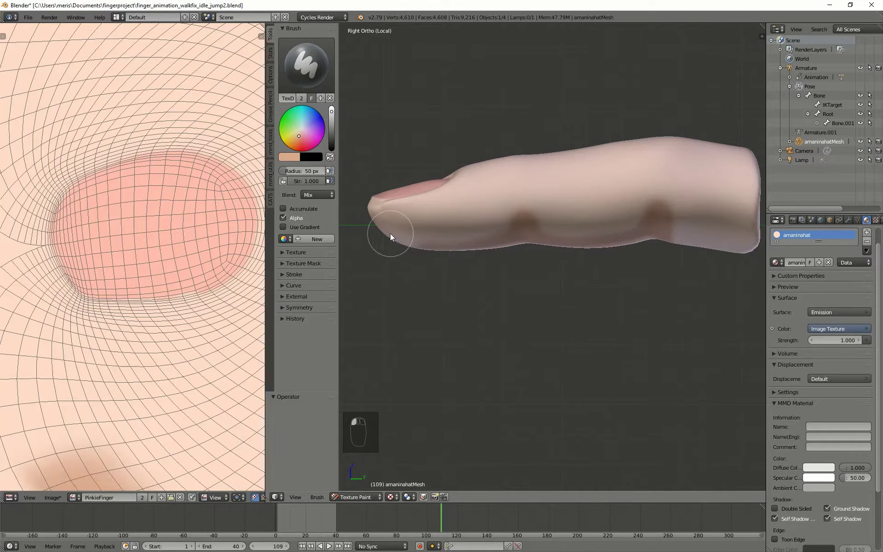
{"action": "left_click", "coordinate": [420, 252]}
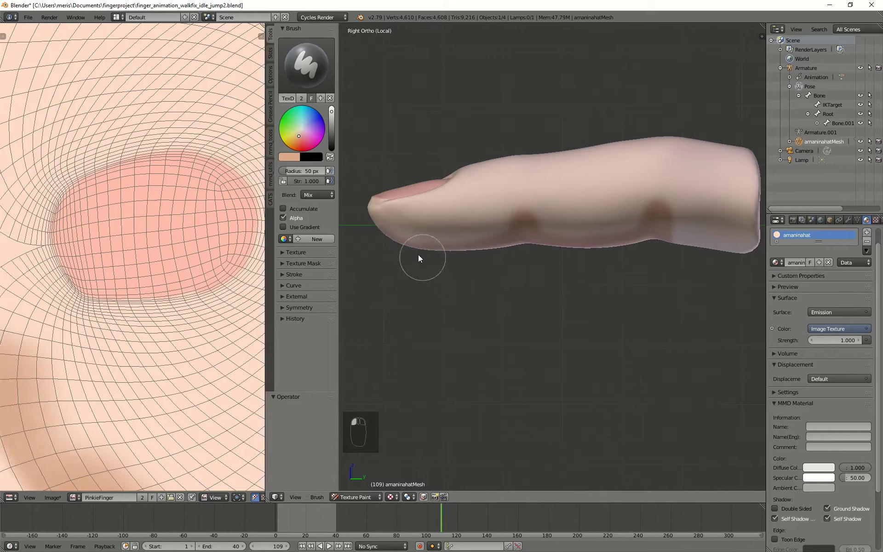
{"action": "left_click", "coordinate": [512, 249]}
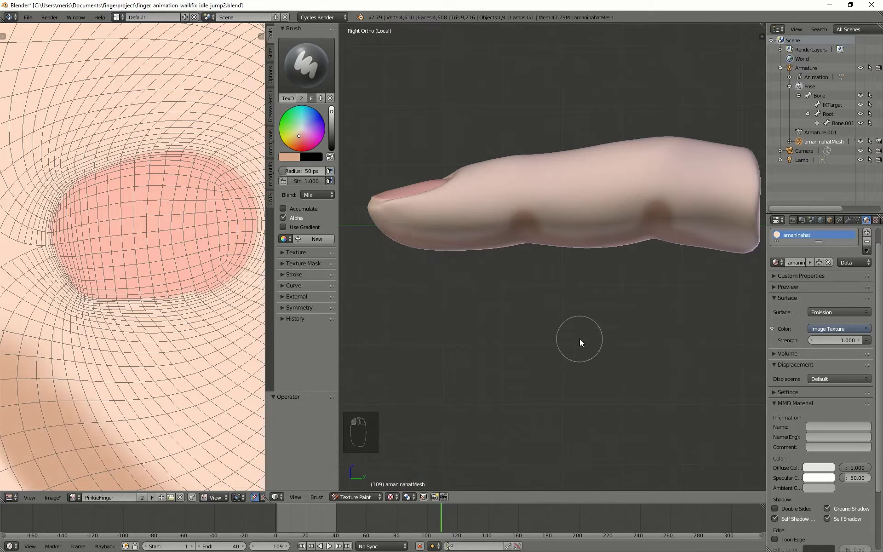
In the left side view, paint the darker skin tone along the finger's lower edge from tip to base
{"action": "key", "text": "KP_3"}
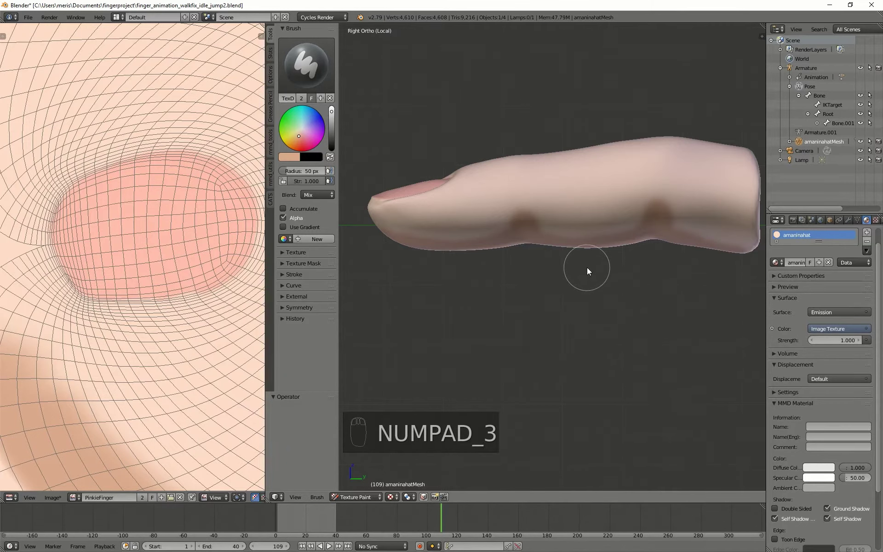
{"action": "key", "text": "ctrl+KP_3"}
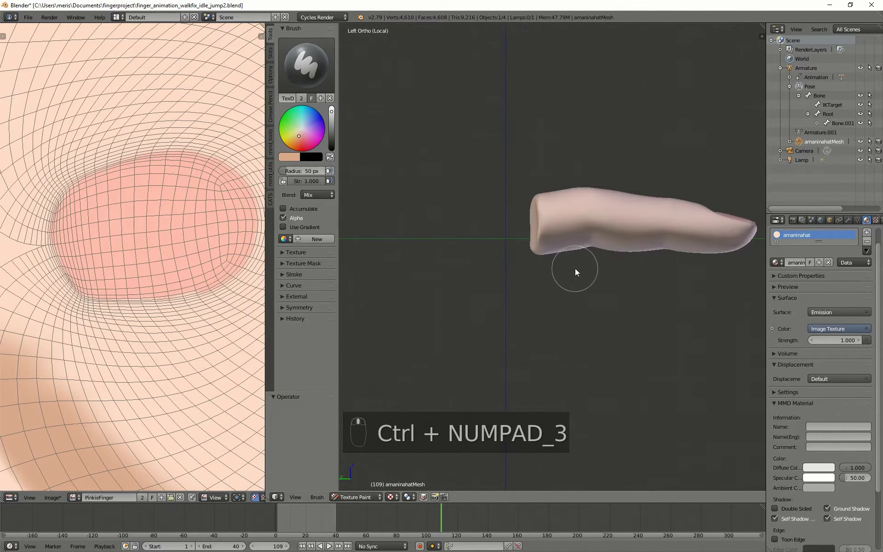
{"action": "scroll", "coordinate": [575, 272], "scroll_direction": "up", "scroll_amount": 3}
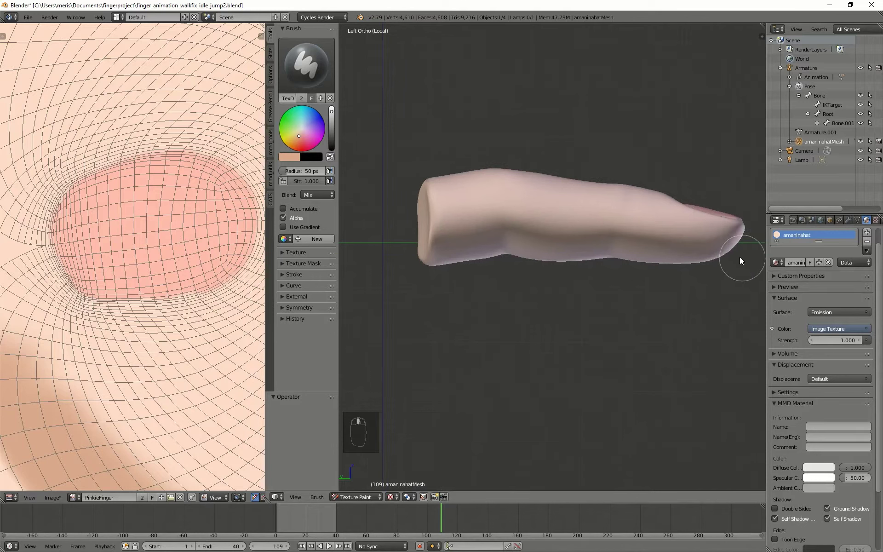
{"action": "mouse_move", "coordinate": [741, 261]}
{"action": "left_mouse_down"}
{"action": "mouse_move", "coordinate": [426, 276]}
{"action": "mouse_move", "coordinate": [635, 262]}
{"action": "mouse_move", "coordinate": [616, 251]}
{"action": "mouse_move", "coordinate": [508, 256]}
{"action": "mouse_move", "coordinate": [510, 249]}
{"action": "mouse_move", "coordinate": [543, 265]}
{"action": "mouse_move", "coordinate": [507, 256]}
{"action": "mouse_move", "coordinate": [448, 288]}
{"action": "mouse_move", "coordinate": [609, 276]}
{"action": "mouse_move", "coordinate": [451, 274]}
{"action": "left_mouse_up"}
Fill the light strip running along the middle of the finger's underside with the darker skin tone
{"action": "mouse_move", "coordinate": [501, 331]}
{"action": "middle_mouse_down"}
{"action": "mouse_move", "coordinate": [548, 310]}
{"action": "mouse_move", "coordinate": [557, 257]}
{"action": "middle_mouse_up"}
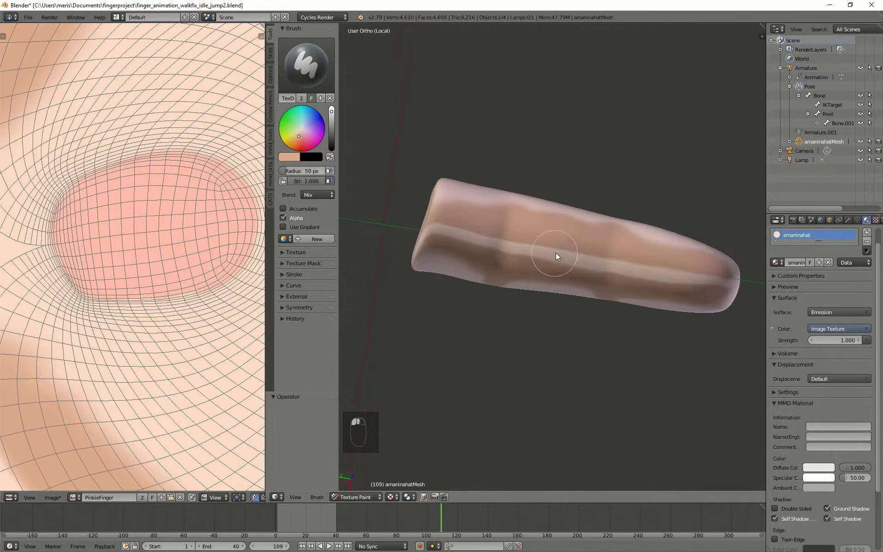
{"action": "mouse_move", "coordinate": [557, 256]}
{"action": "left_mouse_down"}
{"action": "mouse_move", "coordinate": [726, 286]}
{"action": "mouse_move", "coordinate": [496, 240]}
{"action": "mouse_move", "coordinate": [451, 240]}
{"action": "left_mouse_up"}
{"action": "middle_click_drag", "start_coordinate": [448, 322], "coordinate": [443, 333]}
Sample the light skin colour from the PinkieFinger image as the brush colour
{"action": "left_click", "coordinate": [291, 156]}
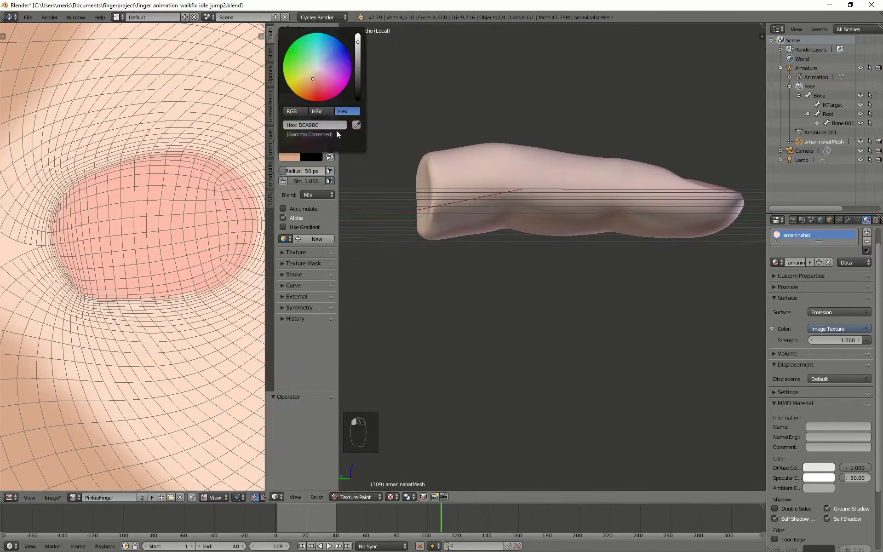
{"action": "left_click", "coordinate": [357, 126]}
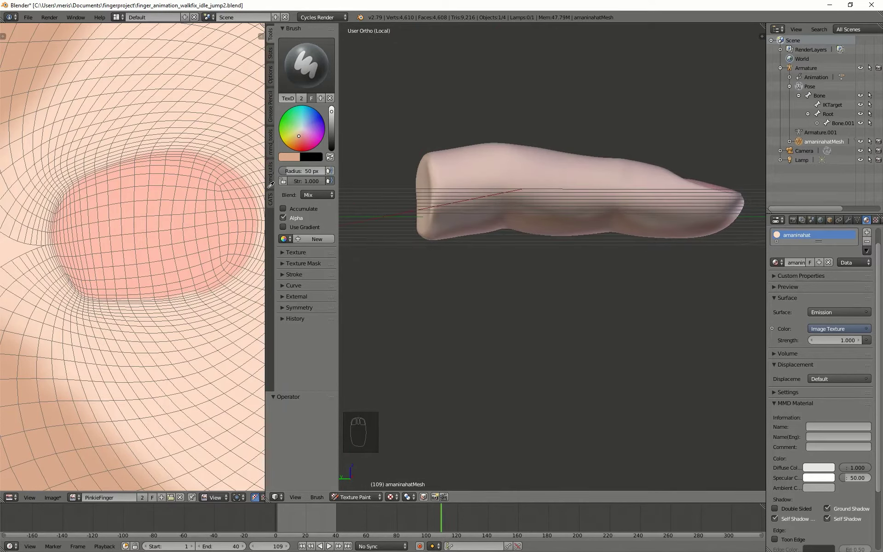
{"action": "left_click", "coordinate": [295, 159]}
{"action": "left_click", "coordinate": [292, 155]}
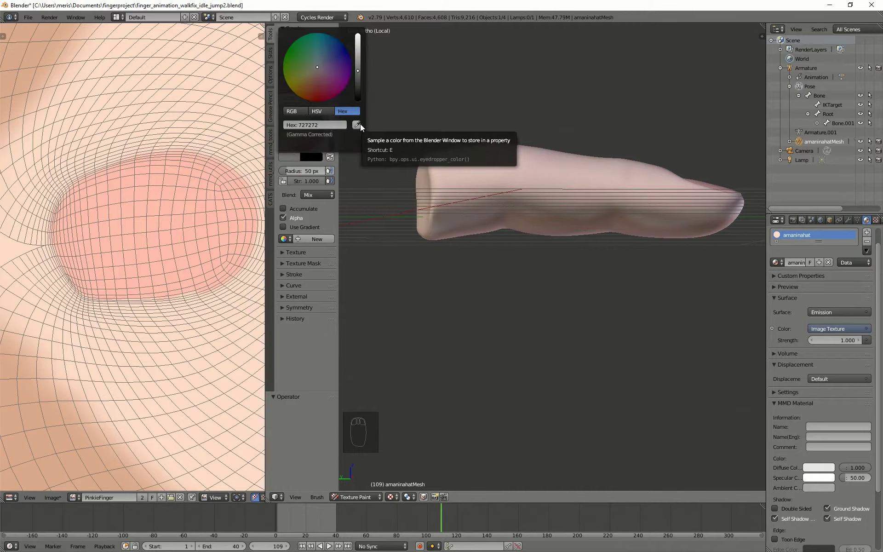
{"action": "left_click", "coordinate": [360, 124]}
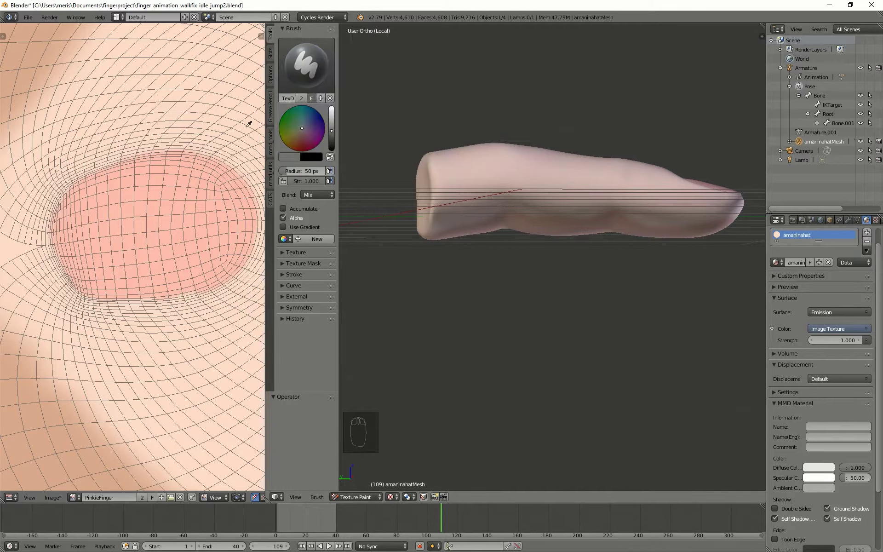
{"action": "left_click", "coordinate": [201, 90]}
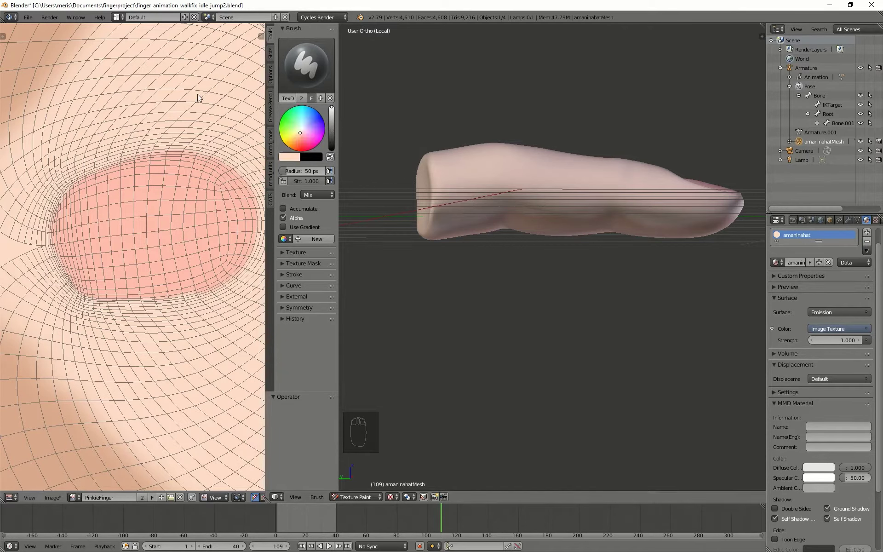
In the right side view, paint the light skin colour over the upper edge of the dark underside and crease spots
{"action": "key", "text": "KP_3"}
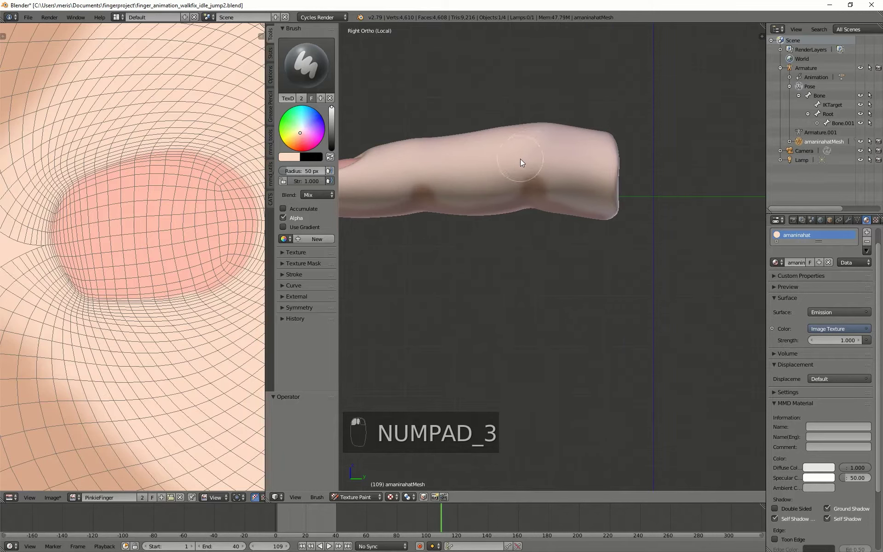
{"action": "mouse_move", "coordinate": [520, 159]}
{"action": "left_mouse_down"}
{"action": "mouse_move", "coordinate": [514, 183]}
{"action": "mouse_move", "coordinate": [540, 167]}
{"action": "mouse_move", "coordinate": [566, 178]}
{"action": "mouse_move", "coordinate": [529, 151]}
{"action": "mouse_move", "coordinate": [578, 195]}
{"action": "mouse_move", "coordinate": [512, 165]}
{"action": "mouse_move", "coordinate": [471, 190]}
{"action": "mouse_move", "coordinate": [404, 185]}
{"action": "mouse_move", "coordinate": [398, 198]}
{"action": "mouse_move", "coordinate": [424, 169]}
{"action": "mouse_move", "coordinate": [474, 193]}
{"action": "mouse_move", "coordinate": [437, 187]}
{"action": "mouse_move", "coordinate": [478, 195]}
{"action": "mouse_move", "coordinate": [440, 184]}
{"action": "left_mouse_up"}
{"action": "key", "text": "ctrl+z"}
{"action": "middle_click_drag", "start_coordinate": [383, 189], "coordinate": [503, 164], "text": "shift"}
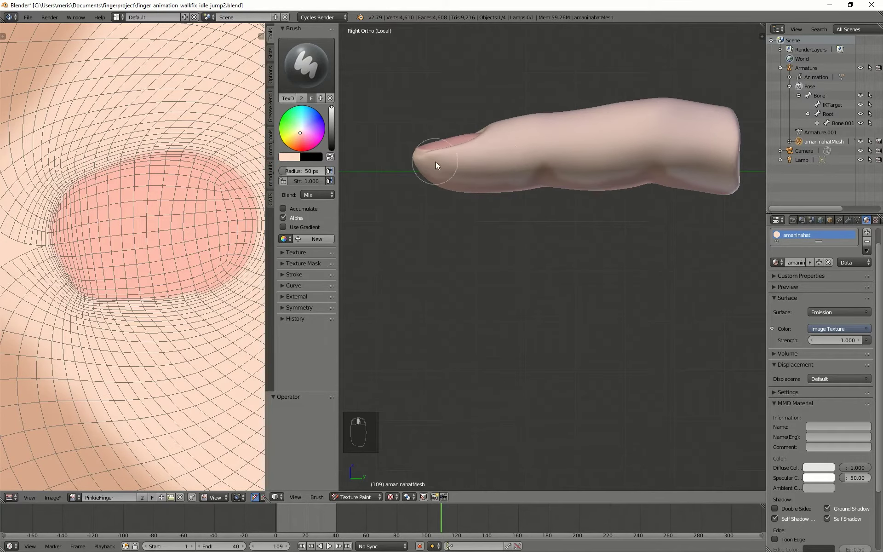
{"action": "mouse_move", "coordinate": [437, 165]}
{"action": "left_mouse_down"}
{"action": "mouse_move", "coordinate": [509, 172]}
{"action": "mouse_move", "coordinate": [410, 171]}
{"action": "mouse_move", "coordinate": [499, 229]}
{"action": "mouse_move", "coordinate": [509, 211]}
{"action": "left_mouse_up"}
Reduce the brush radius to 20 px and trim the dark underside's upper edge with light skin colour in the left side view
{"action": "key", "text": "KP_3"}
{"action": "key", "text": "ctrl+KP_3"}
{"action": "middle_click_drag", "start_coordinate": [591, 236], "coordinate": [415, 253], "text": "shift"}
{"action": "scroll", "coordinate": [540, 252], "scroll_direction": "up", "scroll_amount": 1}
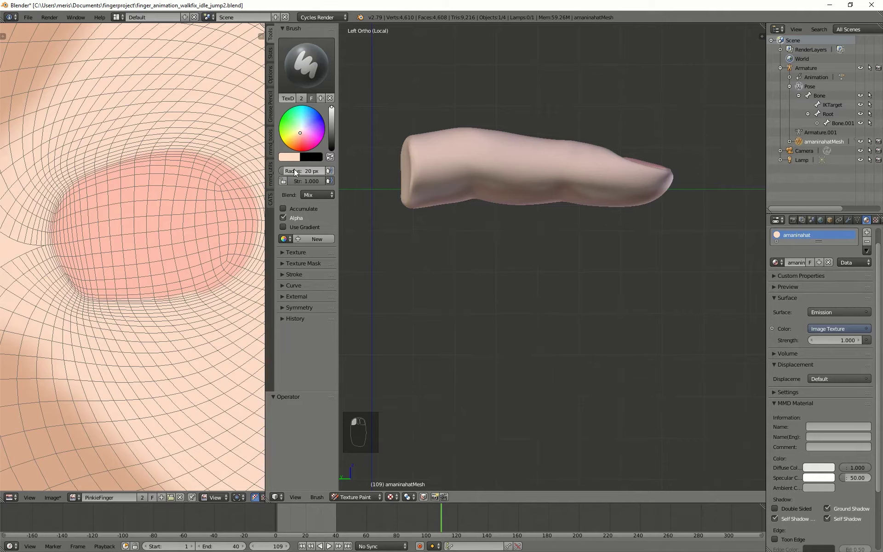
{"action": "mouse_move", "coordinate": [664, 183]}
{"action": "left_mouse_down"}
{"action": "mouse_move", "coordinate": [485, 189]}
{"action": "mouse_move", "coordinate": [515, 190]}
{"action": "left_mouse_up"}
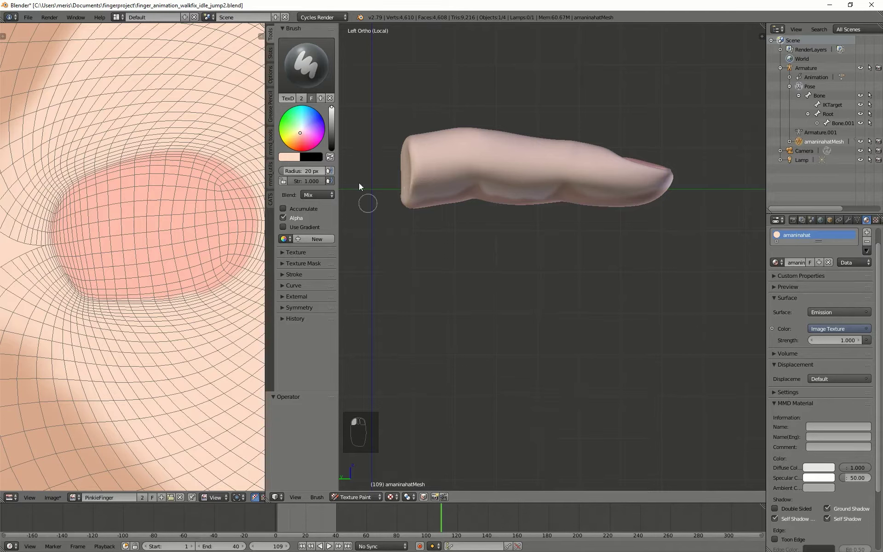
Sample the darker skin tone from the image and retouch the lower edge and joint creases on the finger's left side
{"action": "left_click", "coordinate": [288, 158]}
{"action": "left_click", "coordinate": [355, 125]}
{"action": "left_click", "coordinate": [38, 46]}
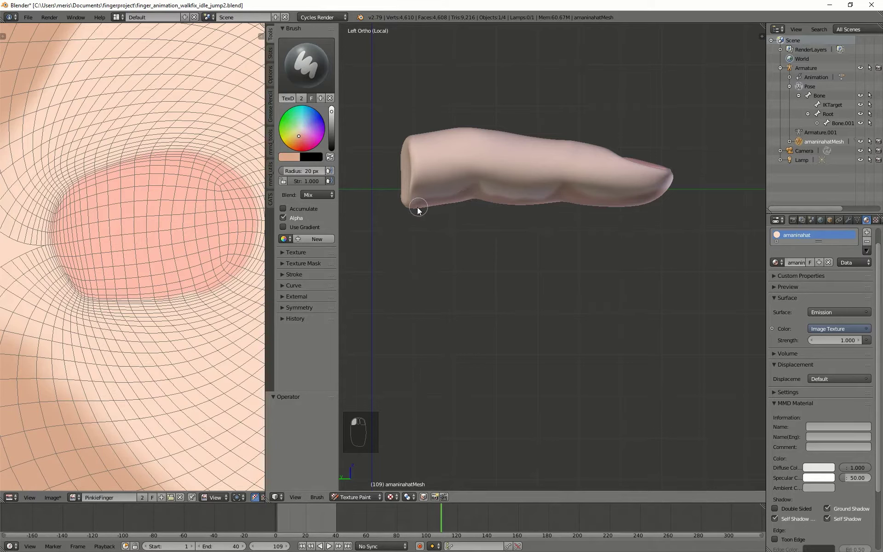
{"action": "left_click_drag", "start_coordinate": [418, 208], "coordinate": [405, 210]}
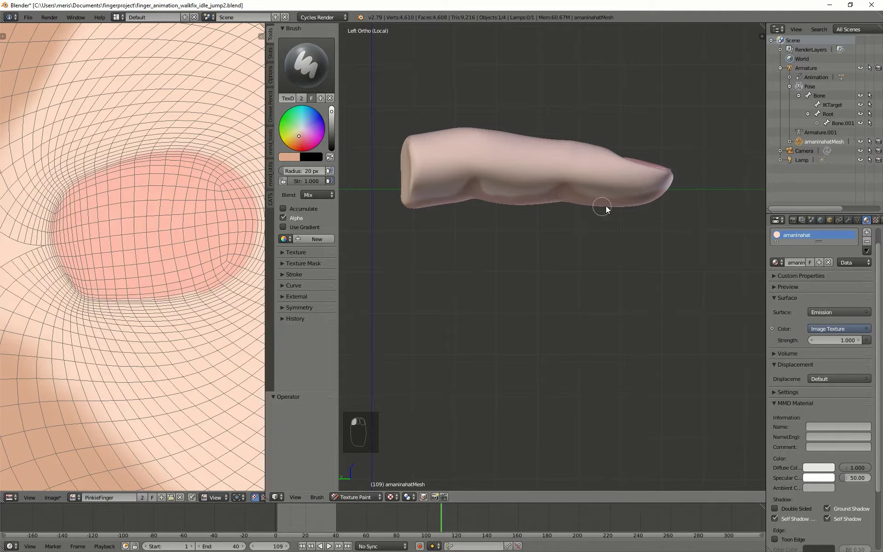
In the right side view, retouch the finger's lower edge from the fingertip to the base crease with the darker skin tone
{"action": "middle_click_drag", "start_coordinate": [513, 244], "coordinate": [524, 249]}
{"action": "key", "text": "shift+KP_3"}
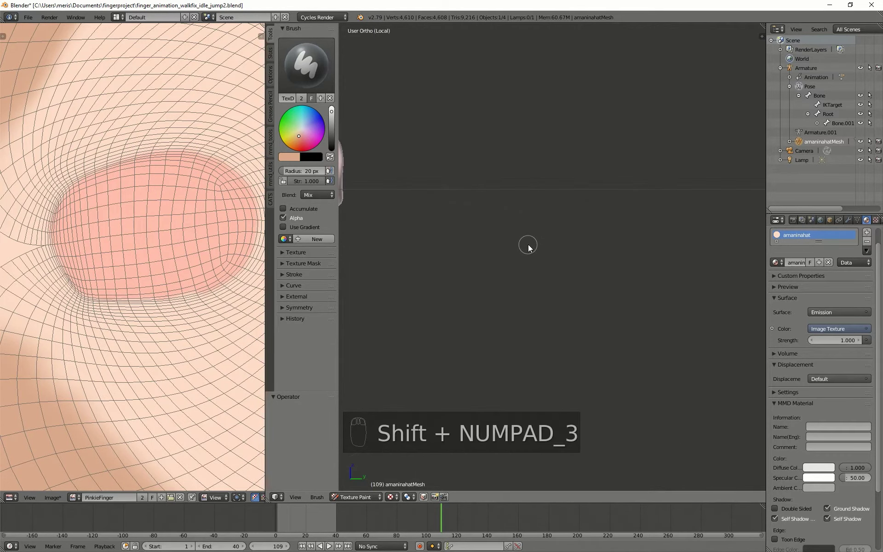
{"action": "key", "text": "ctrl+KP_3"}
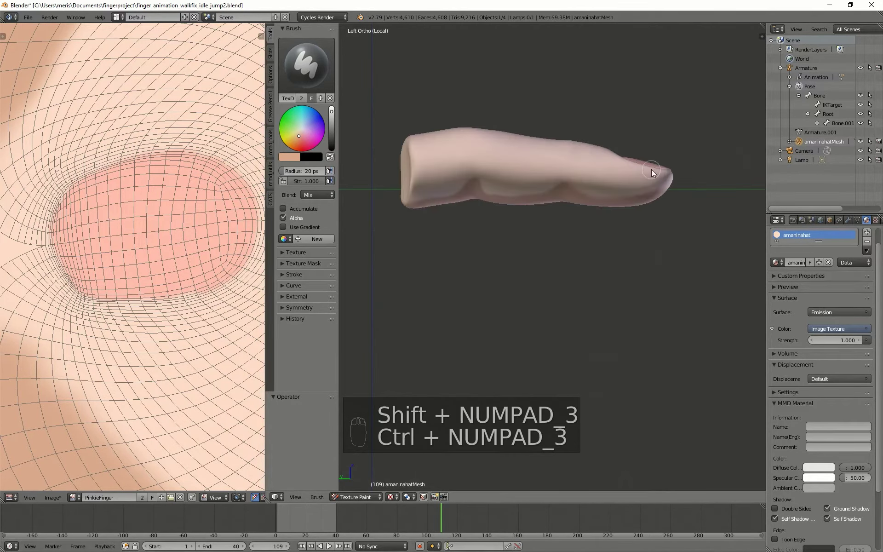
{"action": "middle_click_drag", "start_coordinate": [623, 141], "coordinate": [558, 205]}
{"action": "key", "text": "KP_3"}
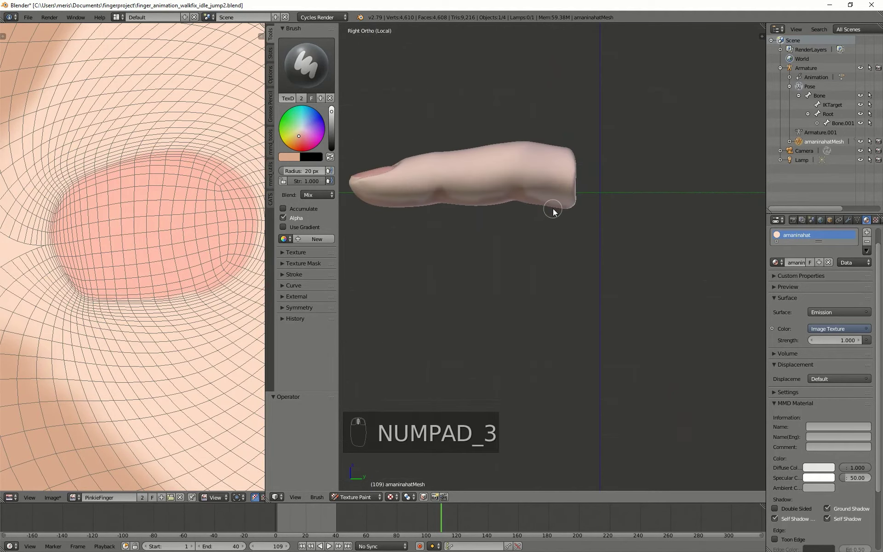
{"action": "scroll", "coordinate": [528, 216], "scroll_direction": "up", "scroll_amount": 5}
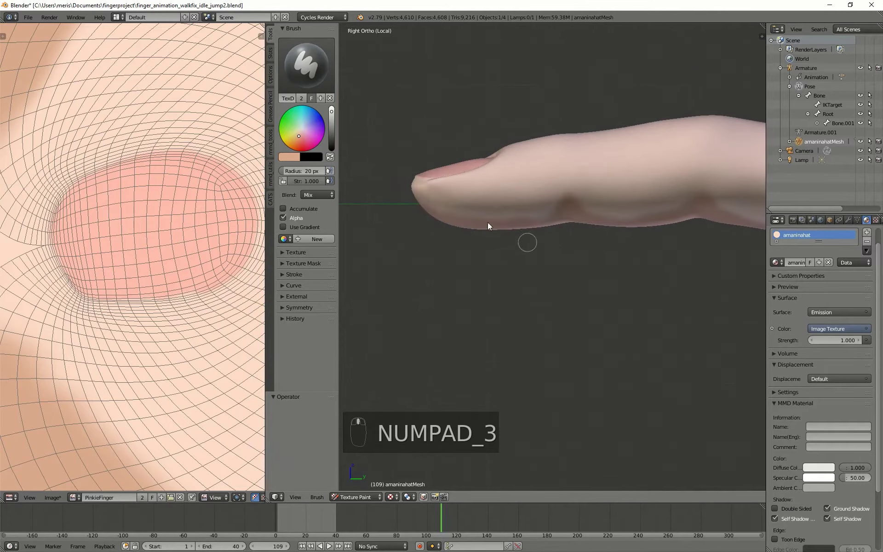
{"action": "left_click_drag", "start_coordinate": [513, 233], "coordinate": [484, 228]}
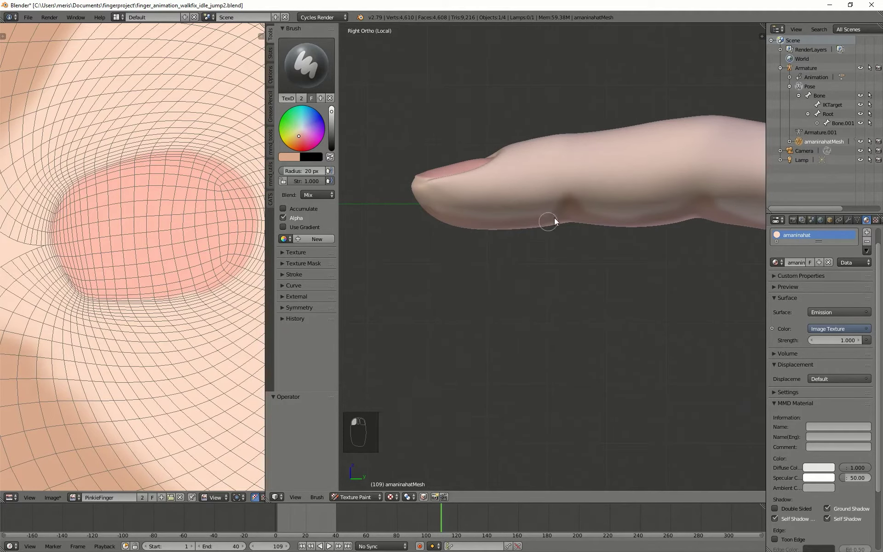
{"action": "mouse_move", "coordinate": [574, 278]}
{"action": "middle_mouse_down", "text": "shift"}
{"action": "mouse_move", "coordinate": [514, 280]}
{"action": "mouse_move", "coordinate": [572, 278]}
{"action": "middle_mouse_up", "text": "shift"}
{"action": "left_click_drag", "start_coordinate": [449, 229], "coordinate": [433, 220]}
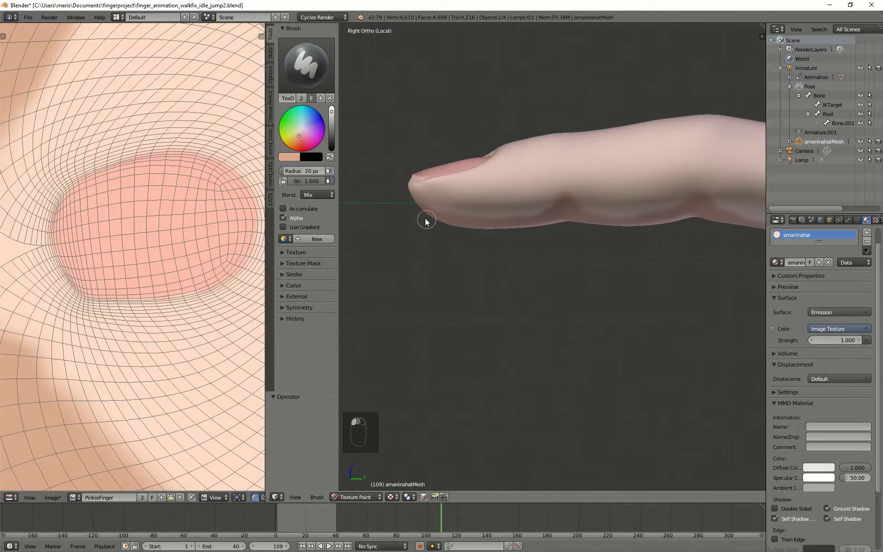
{"action": "middle_click_drag", "start_coordinate": [611, 242], "coordinate": [512, 233], "text": "shift"}
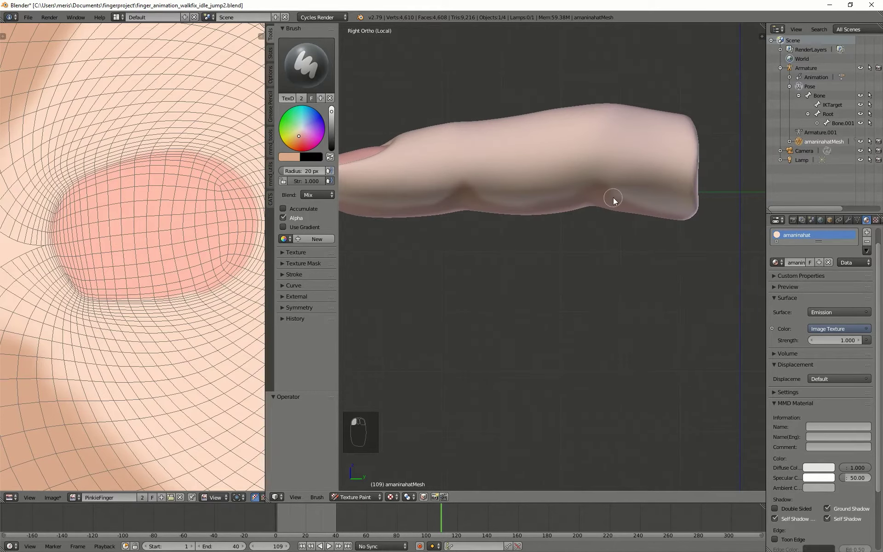
Return to the left side view and sample the light skin colour from the PinkieFinger image as the brush colour
{"action": "key", "text": "KP_3"}
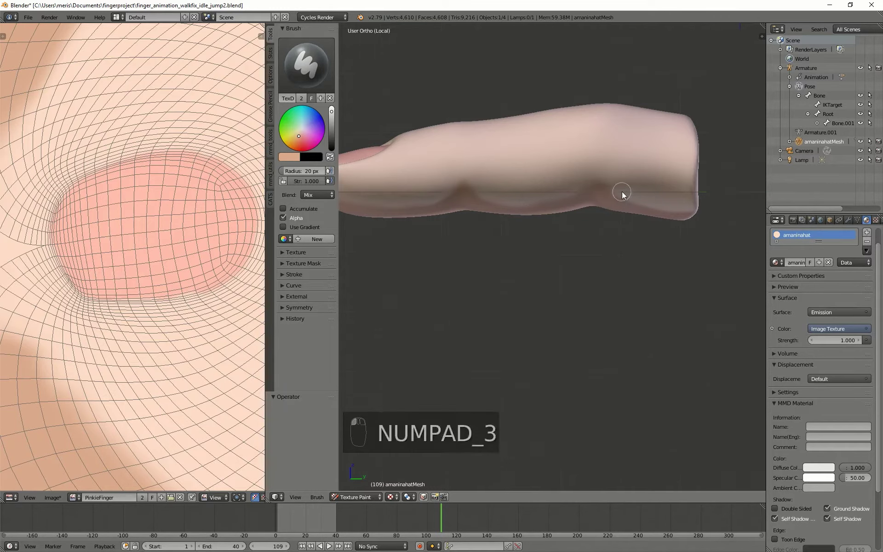
{"action": "key", "text": "ctrl+KP_3"}
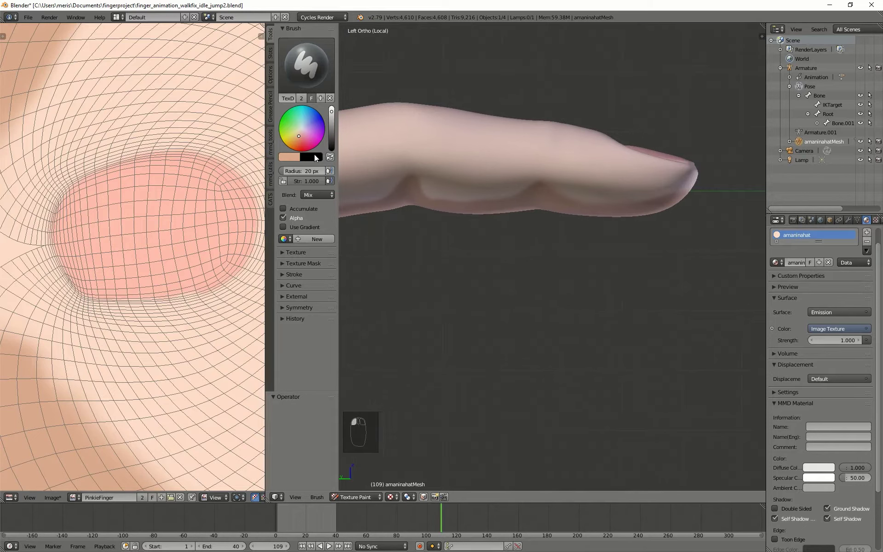
{"action": "left_click", "coordinate": [316, 158]}
{"action": "left_click", "coordinate": [285, 158]}
{"action": "left_click", "coordinate": [355, 126]}
{"action": "left_click", "coordinate": [197, 80]}
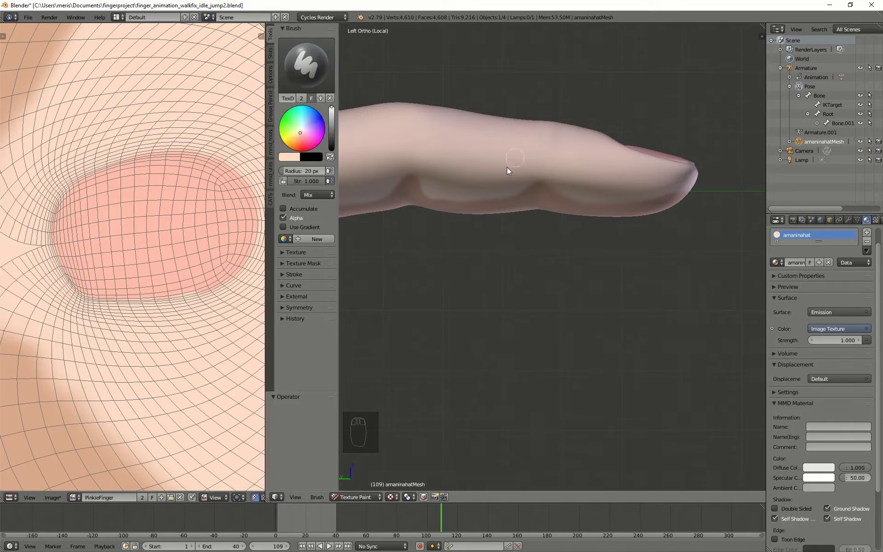
Paint the light skin colour over the upper edge of the dark underside and around both creases in the left side view
{"action": "middle_click_drag", "start_coordinate": [465, 199], "coordinate": [544, 209], "text": "shift"}
{"action": "middle_click_drag", "start_coordinate": [557, 391], "coordinate": [536, 398], "text": "shift"}
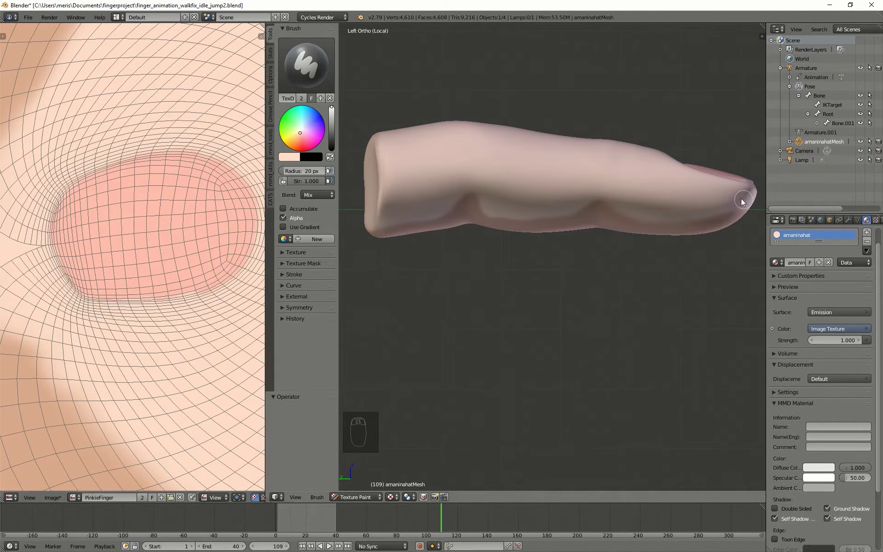
{"action": "left_click_drag", "start_coordinate": [721, 208], "coordinate": [714, 215]}
{"action": "left_click_drag", "start_coordinate": [657, 220], "coordinate": [614, 204]}
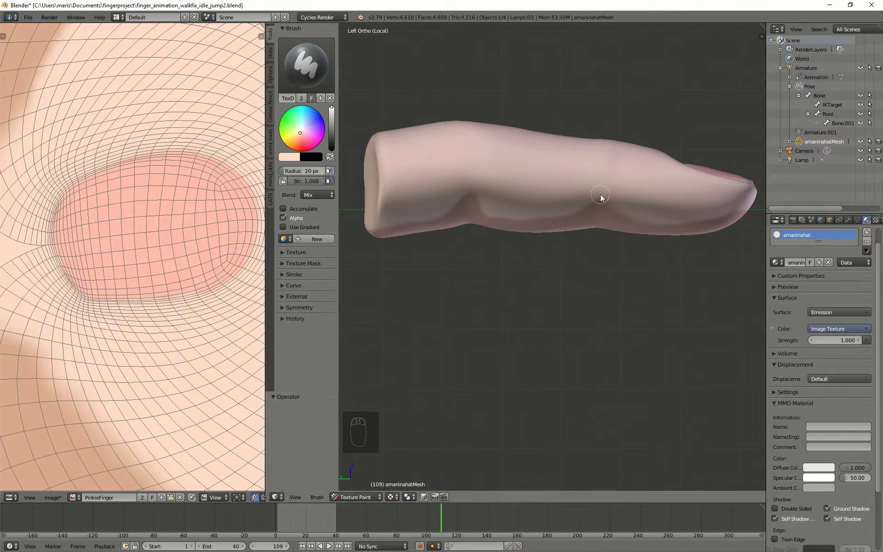
{"action": "mouse_move", "coordinate": [612, 205]}
{"action": "left_mouse_down"}
{"action": "mouse_move", "coordinate": [629, 217]}
{"action": "mouse_move", "coordinate": [682, 220]}
{"action": "mouse_move", "coordinate": [752, 197]}
{"action": "left_mouse_up"}
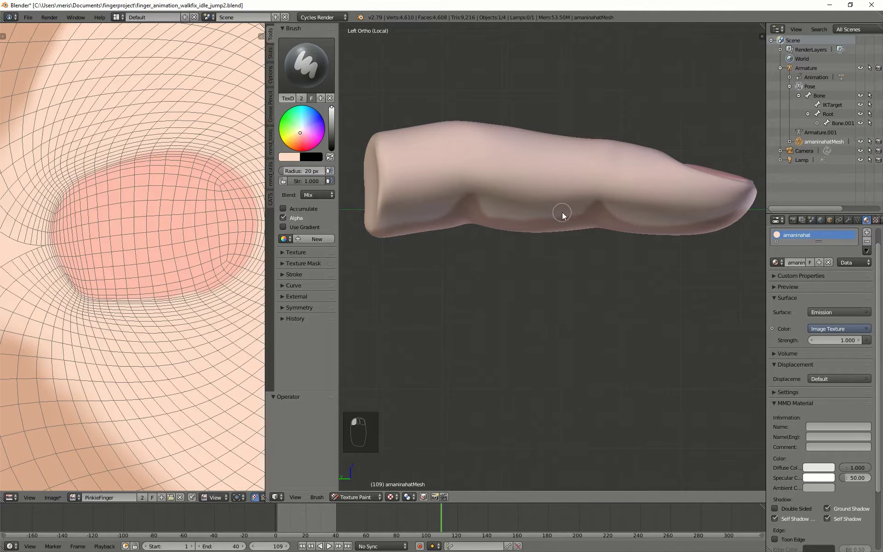
{"action": "left_click_drag", "start_coordinate": [562, 212], "coordinate": [547, 214]}
{"action": "mouse_move", "coordinate": [494, 208]}
{"action": "left_mouse_down"}
{"action": "mouse_move", "coordinate": [547, 216]}
{"action": "mouse_move", "coordinate": [584, 194]}
{"action": "mouse_move", "coordinate": [458, 191]}
{"action": "left_mouse_up"}
{"action": "left_click_drag", "start_coordinate": [459, 191], "coordinate": [454, 194]}
Turn on the viewport display of the finger mesh's Armature modifier
{"action": "middle_click_drag", "start_coordinate": [585, 286], "coordinate": [565, 363]}
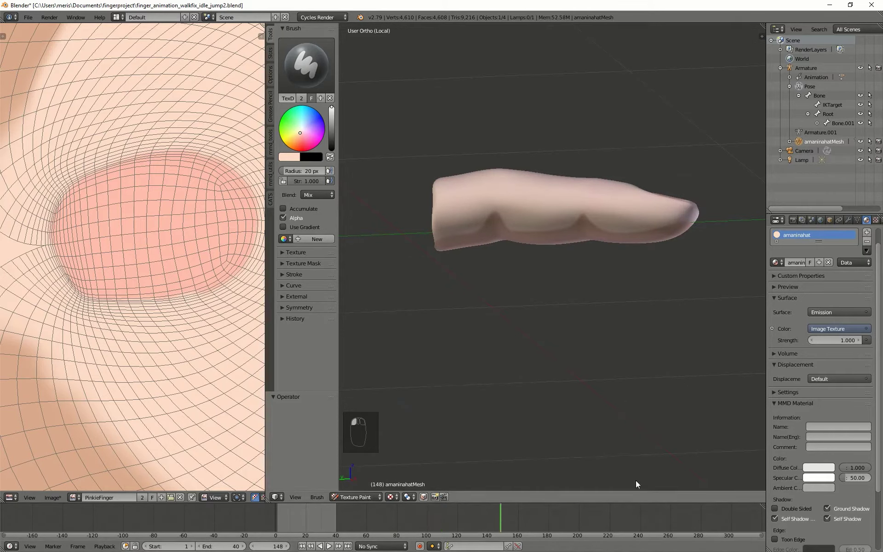
{"action": "left_click", "coordinate": [847, 220]}
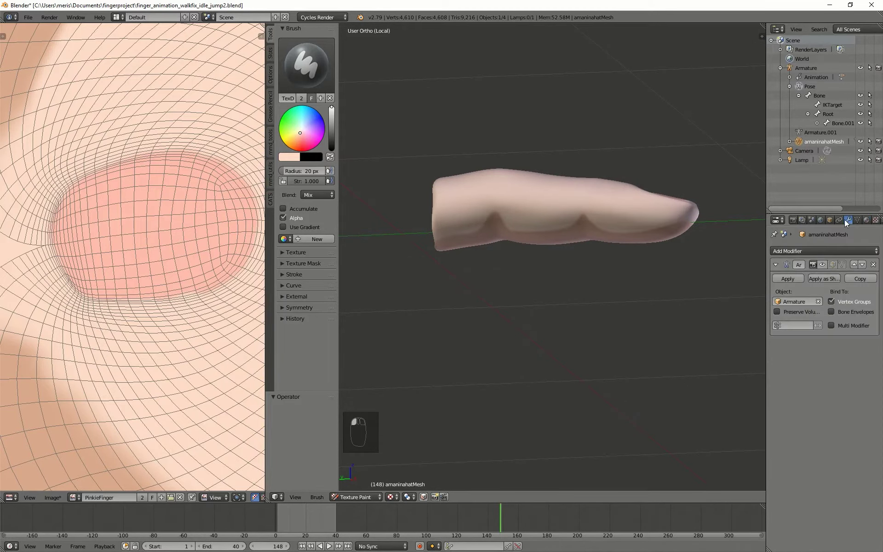
{"action": "left_click", "coordinate": [822, 265]}
{"action": "scroll", "coordinate": [489, 266], "scroll_direction": "down", "scroll_amount": 4}
{"action": "middle_click_drag", "start_coordinate": [489, 265], "coordinate": [416, 330]}
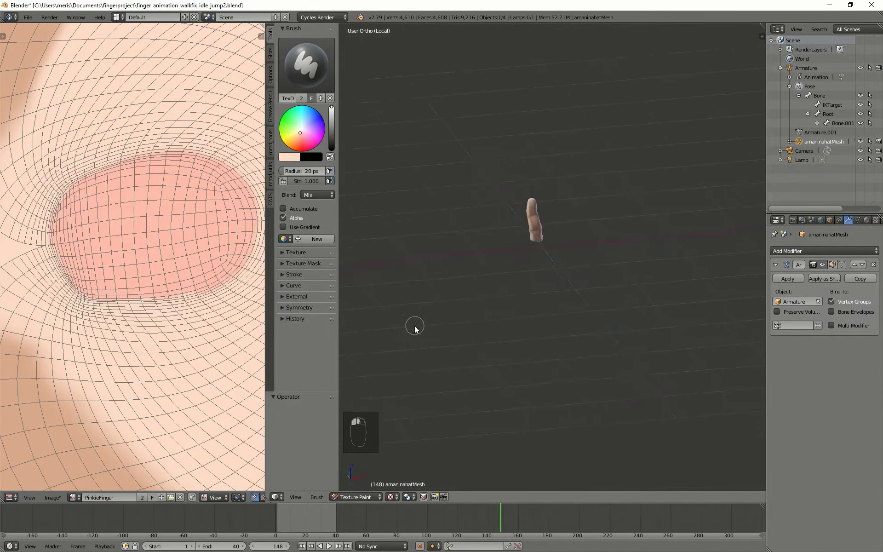
Trim the dark underside's edge with the light skin colour beside the middle and base segments of the posed finger
{"action": "scroll", "coordinate": [537, 263], "scroll_direction": "up", "scroll_amount": 7}
{"action": "middle_click_drag", "start_coordinate": [510, 267], "coordinate": [539, 326]}
{"action": "middle_click_drag", "start_coordinate": [559, 316], "coordinate": [479, 301]}
{"action": "middle_click_drag", "start_coordinate": [568, 313], "coordinate": [468, 326], "text": "shift"}
{"action": "scroll", "coordinate": [568, 250], "scroll_direction": "up", "scroll_amount": 7}
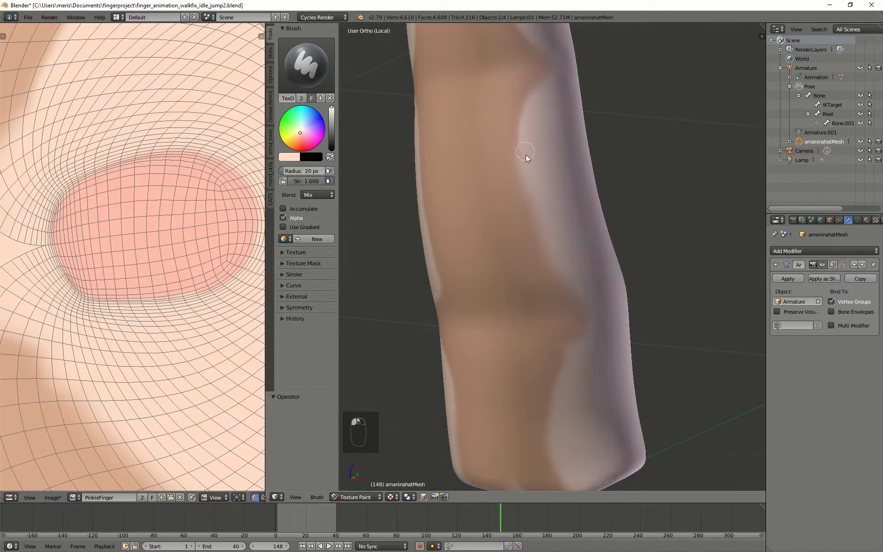
{"action": "mouse_move", "coordinate": [527, 158]}
{"action": "left_mouse_down"}
{"action": "mouse_move", "coordinate": [528, 191]}
{"action": "mouse_move", "coordinate": [552, 241]}
{"action": "mouse_move", "coordinate": [579, 258]}
{"action": "mouse_move", "coordinate": [575, 281]}
{"action": "left_mouse_up"}
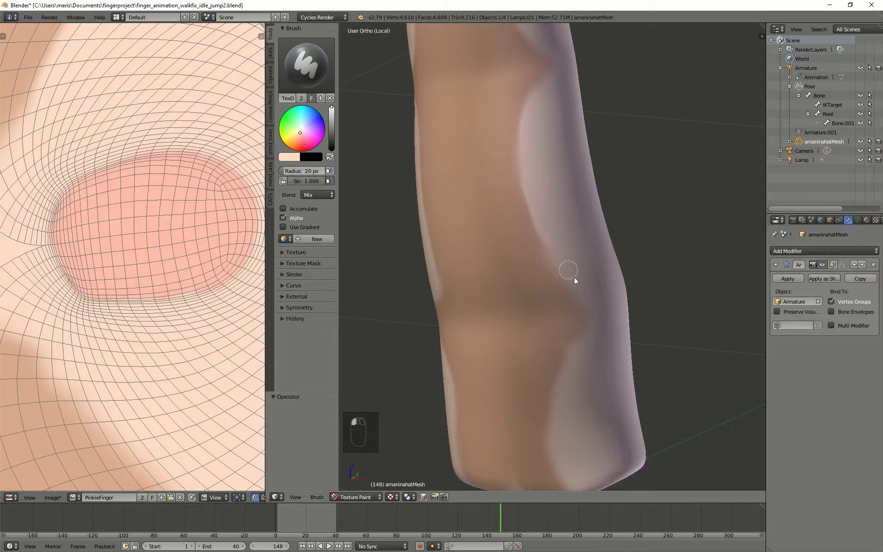
{"action": "mouse_move", "coordinate": [579, 344]}
{"action": "left_mouse_down"}
{"action": "mouse_move", "coordinate": [578, 335]}
{"action": "mouse_move", "coordinate": [556, 388]}
{"action": "mouse_move", "coordinate": [573, 377]}
{"action": "left_mouse_up"}
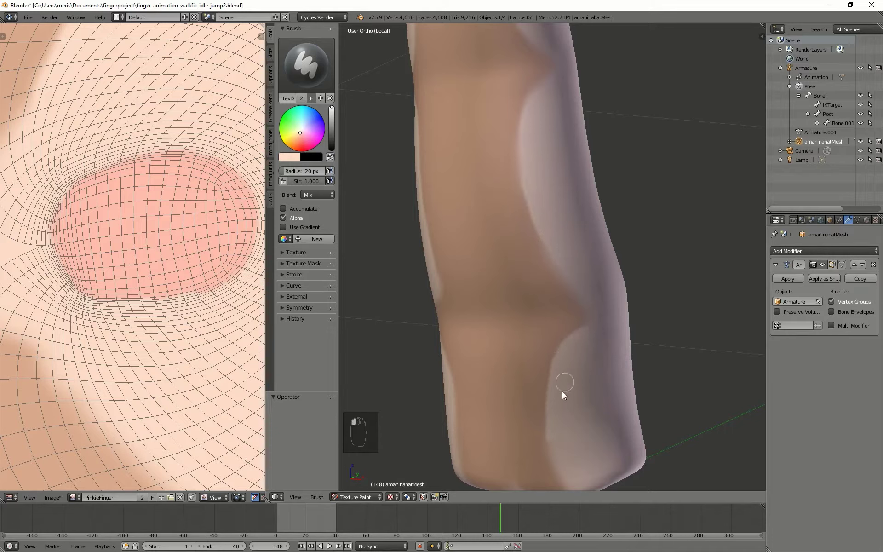
Choose the Soften brush for blending the edges between the light and dark skin tones
{"action": "key", "text": "Page_Up"}
{"action": "middle_click_drag", "start_coordinate": [477, 372], "coordinate": [503, 324]}
{"action": "middle_click_drag", "start_coordinate": [430, 296], "coordinate": [528, 305]}
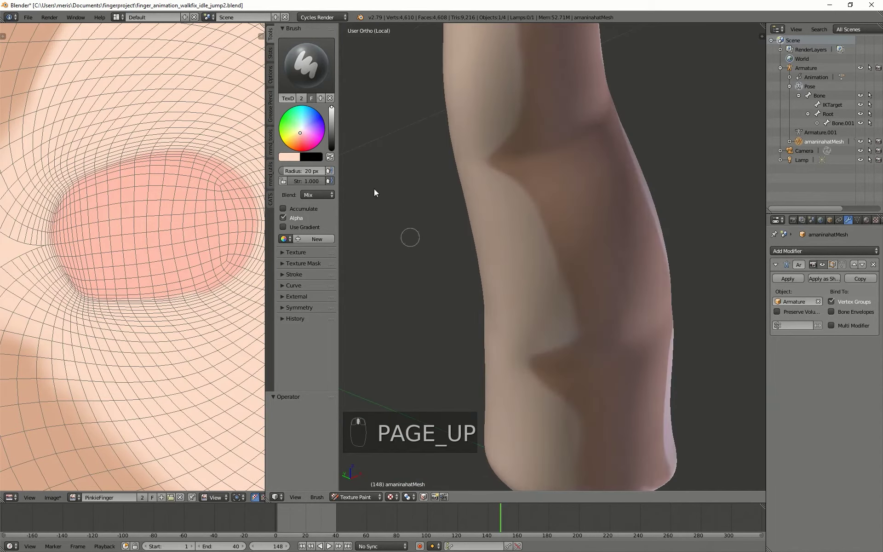
{"action": "left_click", "coordinate": [313, 81]}
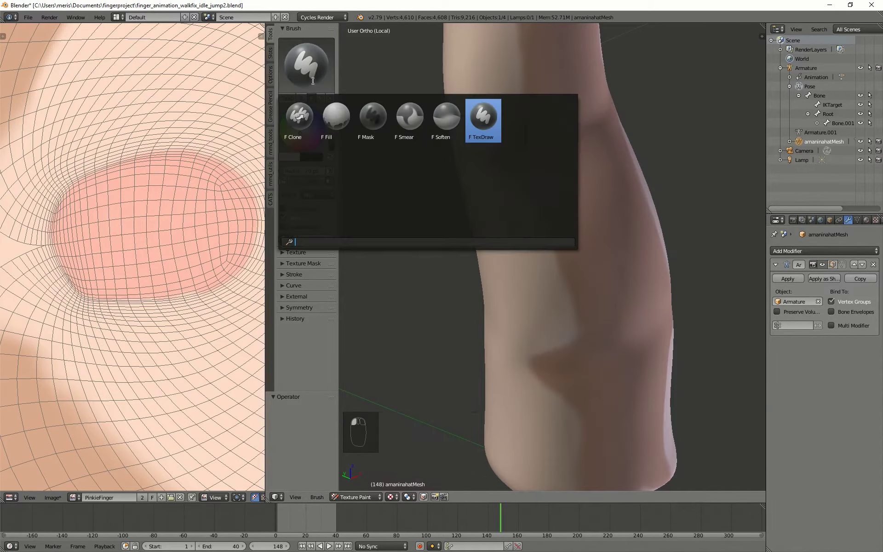
{"action": "left_click", "coordinate": [448, 127]}
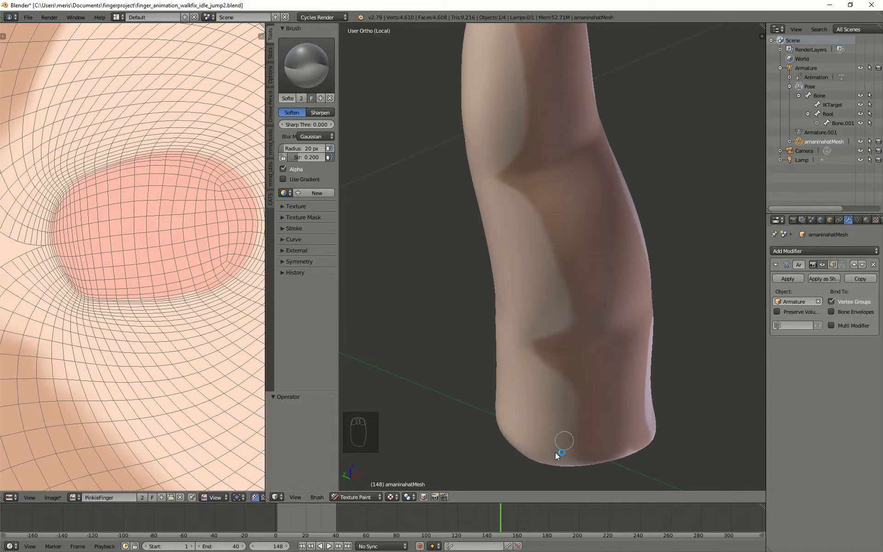
Try smearing the dark joint crease into the light skin with the Smear brush at strength 1.000, and undo the strokes
{"action": "left_click", "coordinate": [330, 74]}
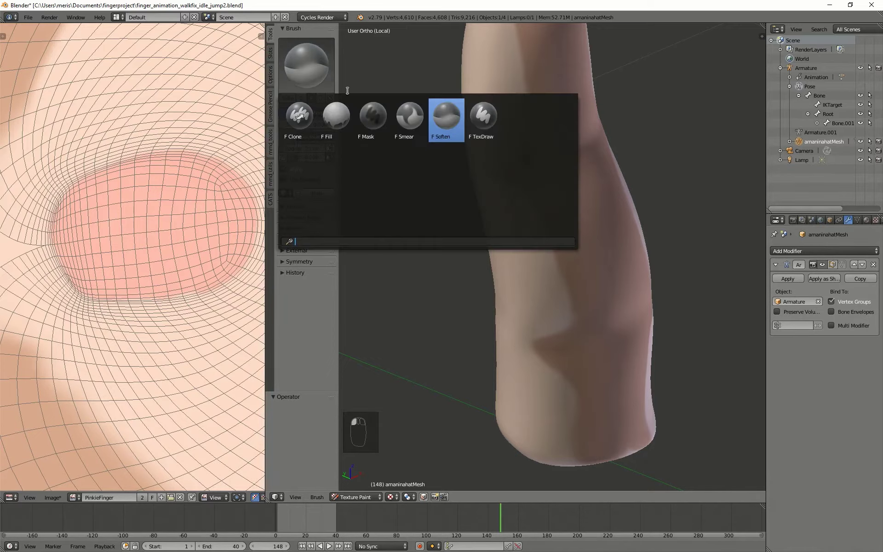
{"action": "left_click", "coordinate": [406, 121]}
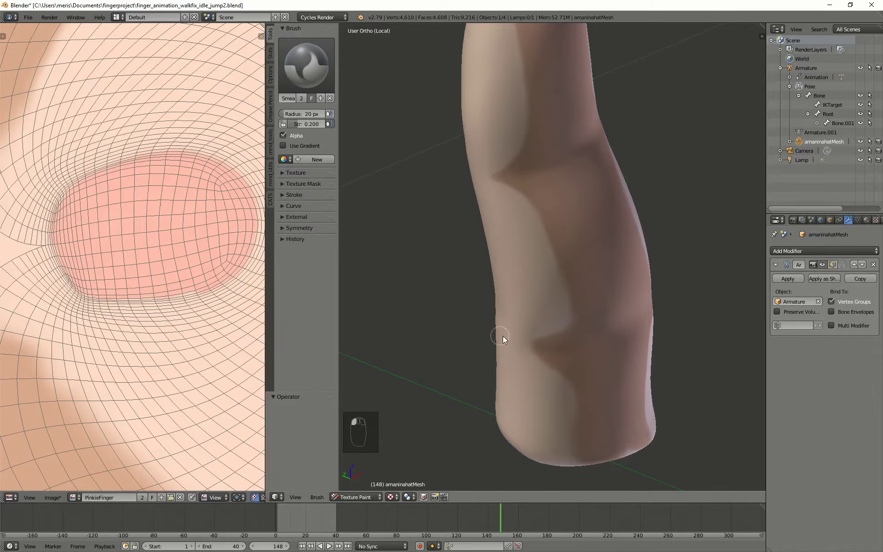
{"action": "key", "text": "Page_Up"}
{"action": "key", "text": "Page_Up"}
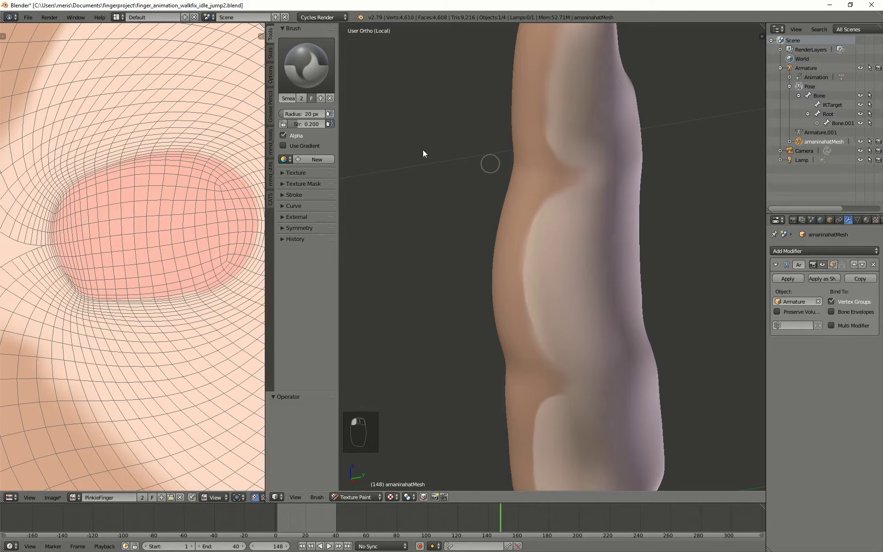
{"action": "left_click_drag", "start_coordinate": [291, 124], "coordinate": [403, 138]}
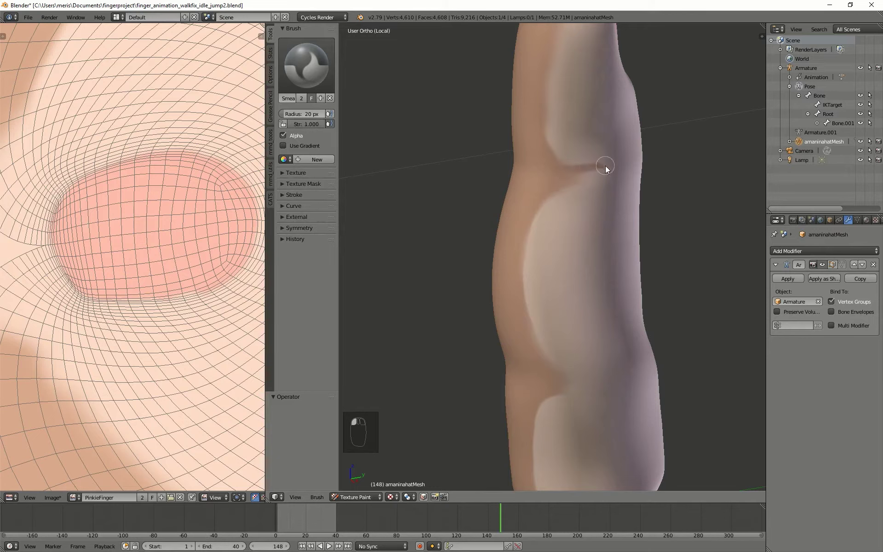
{"action": "key", "text": "ctrl+z"}
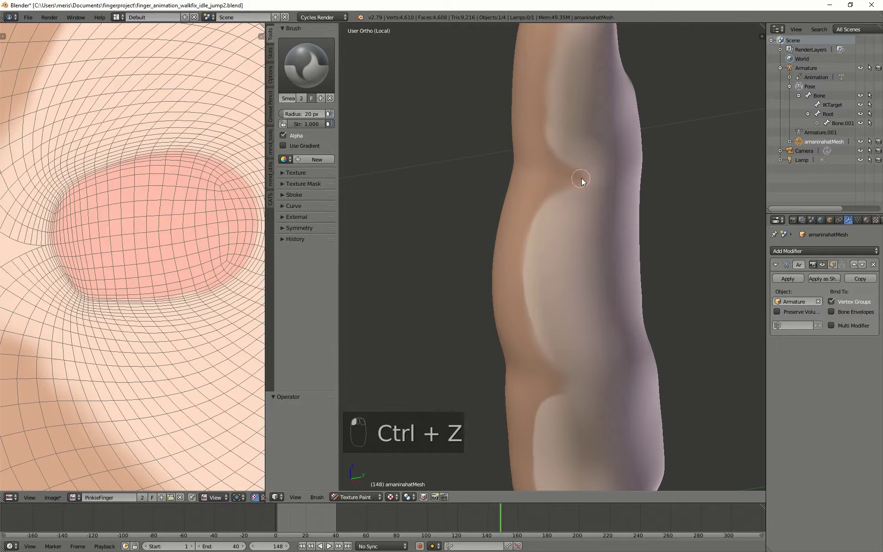
{"action": "middle_click_drag", "start_coordinate": [516, 204], "coordinate": [443, 180]}
{"action": "key", "text": "ctrl+z"}
{"action": "key", "text": "ctrl+z"}
{"action": "key", "text": "ctrl+z"}
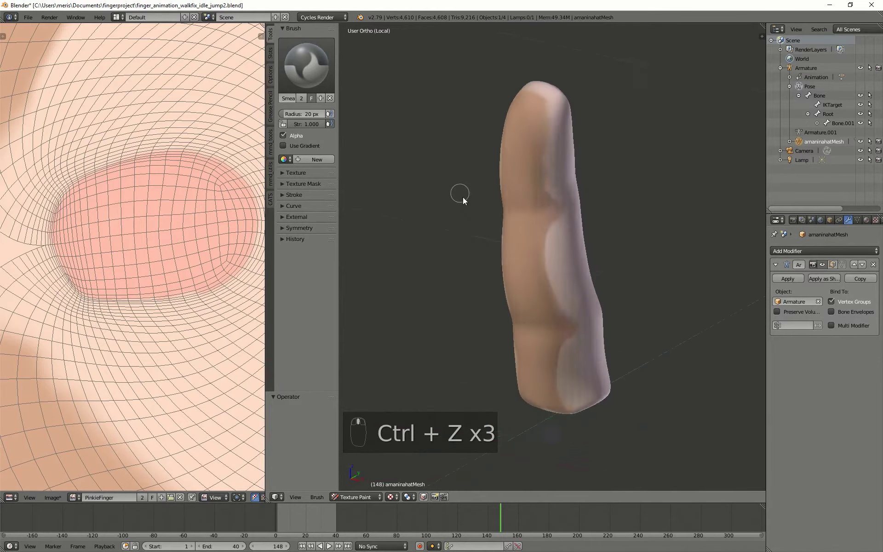
Scrub the animation to frame 243 and examine the painted finger in its bent pose
{"action": "middle_click_drag", "start_coordinate": [570, 194], "coordinate": [443, 162]}
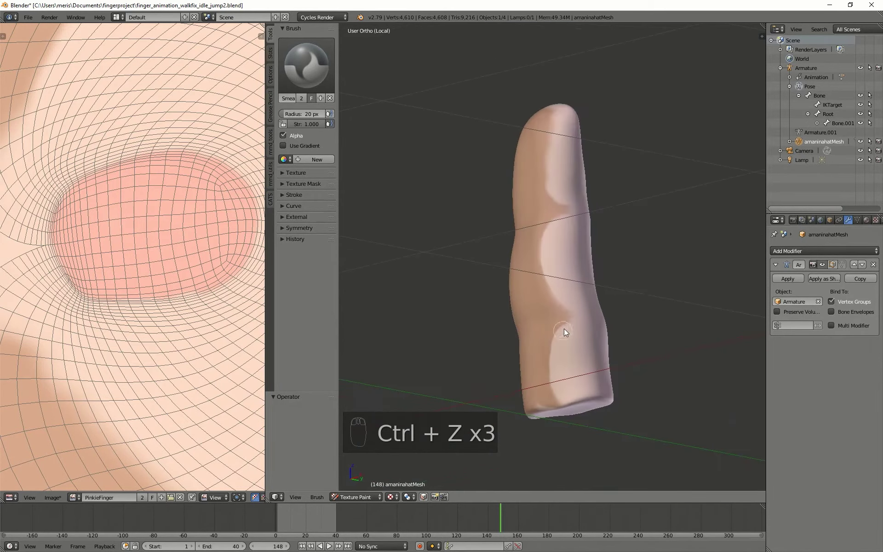
{"action": "middle_click_drag", "start_coordinate": [567, 317], "coordinate": [510, 331]}
{"action": "left_click_drag", "start_coordinate": [487, 513], "coordinate": [643, 532]}
{"action": "middle_click_drag", "start_coordinate": [548, 430], "coordinate": [568, 362]}
{"action": "middle_click_drag", "start_coordinate": [518, 345], "coordinate": [424, 449]}
Set the viewport shading to Material and inspect the painted creases and fingernail up close
{"action": "left_click", "coordinate": [356, 497]}
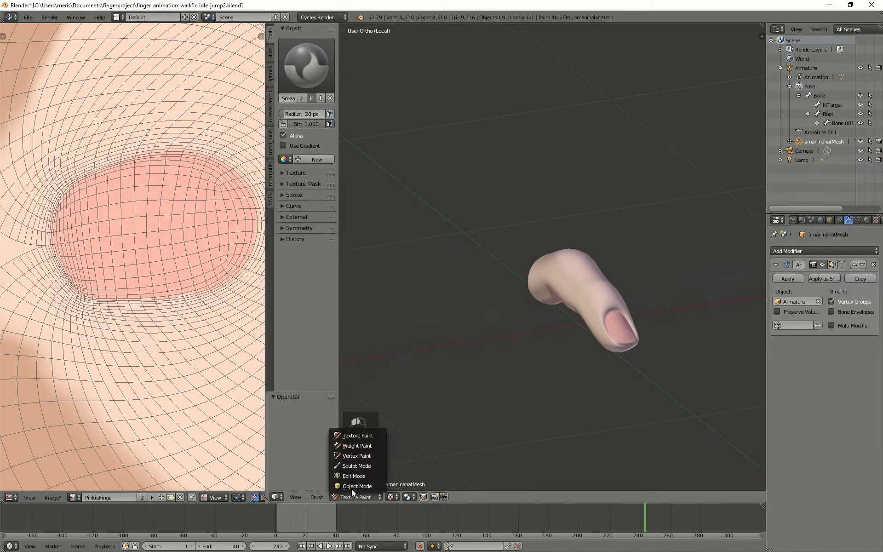
{"action": "left_click", "coordinate": [391, 497]}
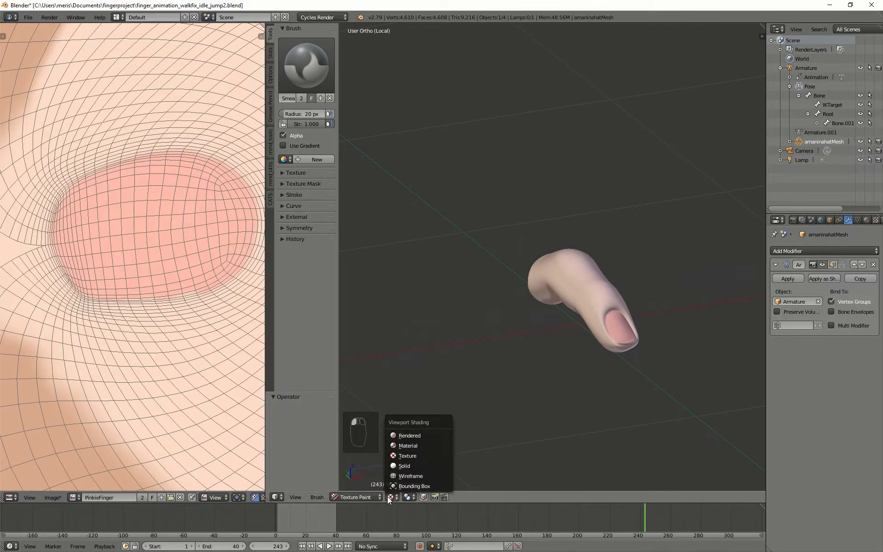
{"action": "left_click", "coordinate": [407, 447]}
{"action": "mouse_move", "coordinate": [443, 338]}
{"action": "middle_mouse_down"}
{"action": "mouse_move", "coordinate": [514, 308]}
{"action": "mouse_move", "coordinate": [462, 288]}
{"action": "mouse_move", "coordinate": [361, 290]}
{"action": "mouse_move", "coordinate": [454, 345]}
{"action": "mouse_move", "coordinate": [541, 338]}
{"action": "middle_mouse_up"}
{"action": "scroll", "coordinate": [478, 317], "scroll_direction": "up", "scroll_amount": 4}
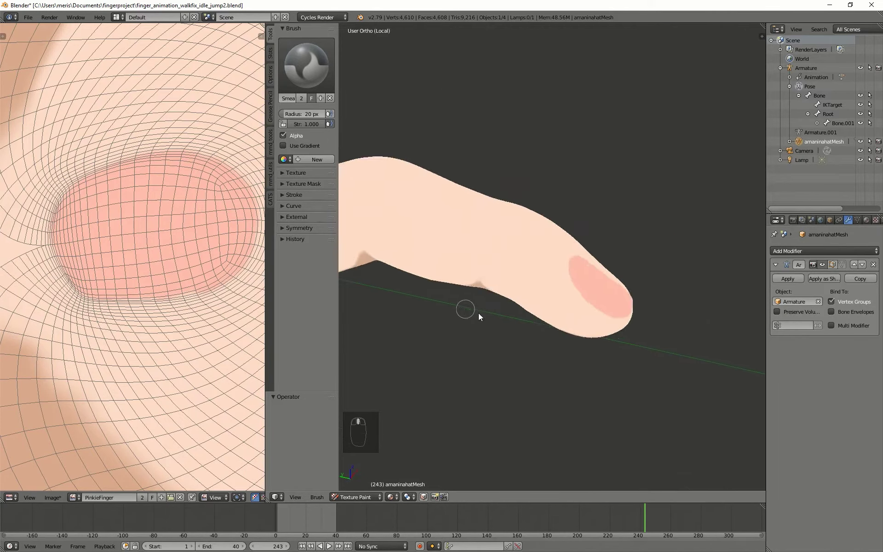
{"action": "middle_click_drag", "start_coordinate": [478, 316], "coordinate": [468, 333]}
{"action": "scroll", "coordinate": [577, 319], "scroll_direction": "up", "scroll_amount": 4}
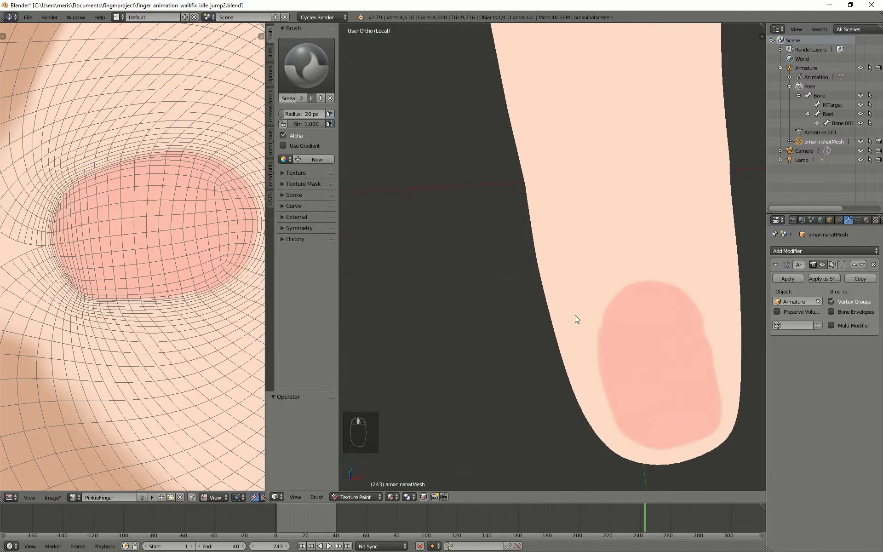
{"action": "middle_click_drag", "start_coordinate": [577, 319], "coordinate": [633, 341]}
{"action": "scroll", "coordinate": [586, 309], "scroll_direction": "up", "scroll_amount": 3}
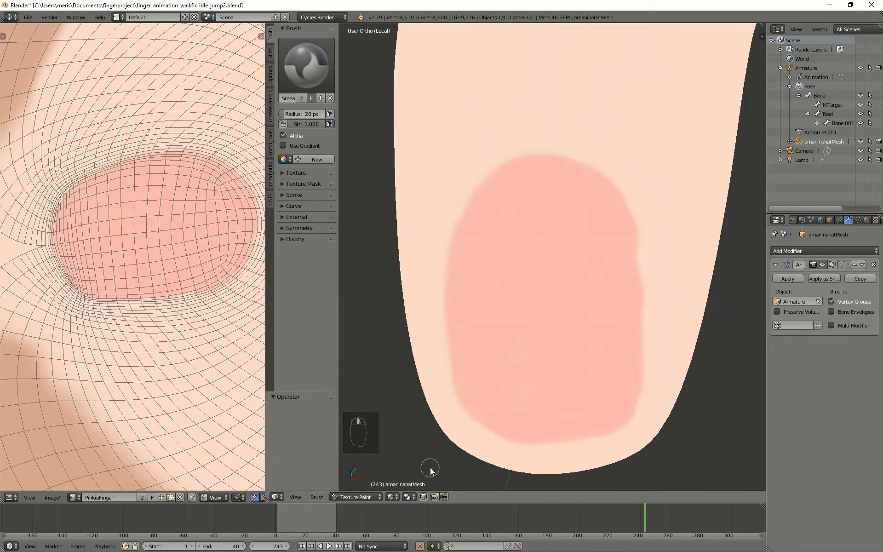
Set the viewport shading to Texture and bring the fingernail up close for painting
{"action": "left_click", "coordinate": [375, 496]}
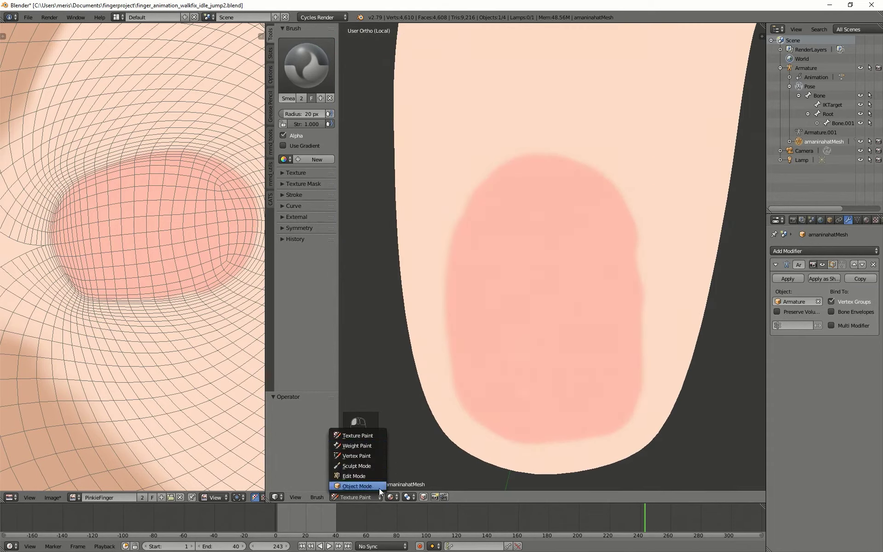
{"action": "left_click", "coordinate": [393, 497]}
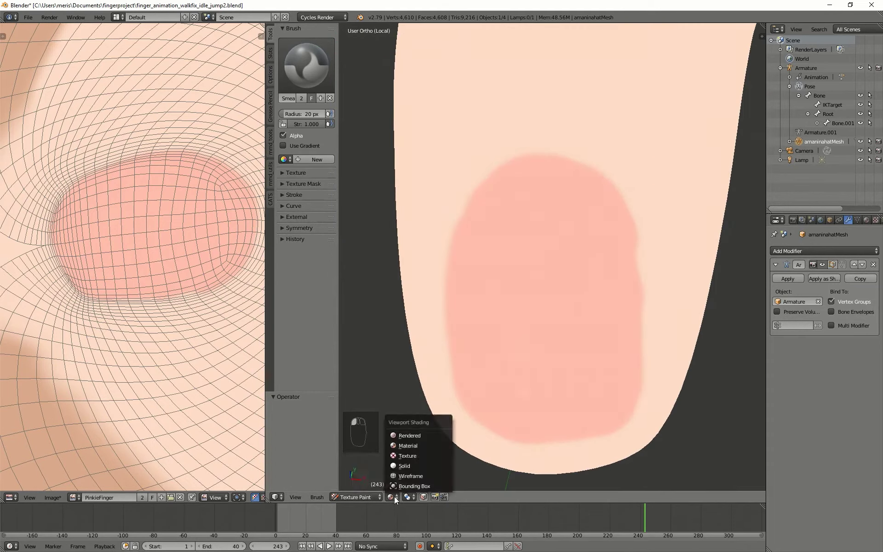
{"action": "left_click", "coordinate": [398, 456]}
{"action": "scroll", "coordinate": [376, 171], "scroll_direction": "up", "scroll_amount": 2}
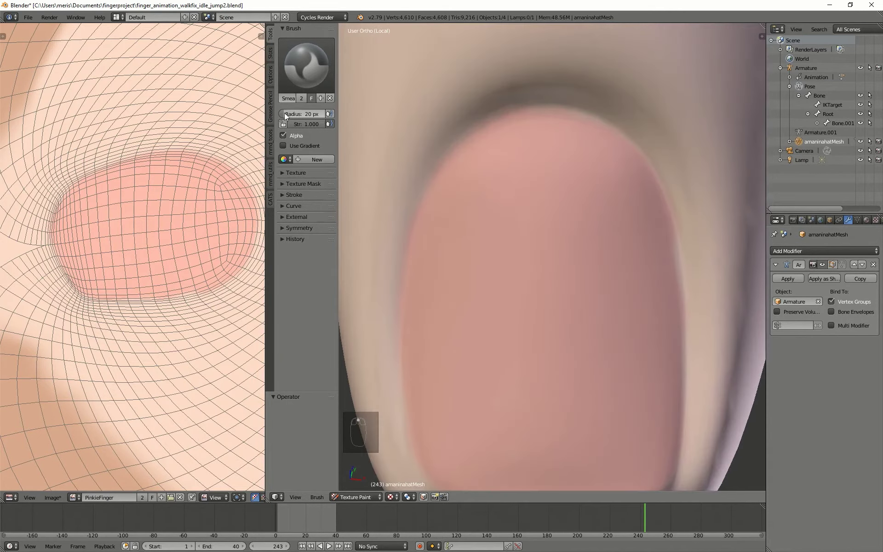
Choose the TexDraw brush and sample the darker skin tone from the texture image as its colour
{"action": "left_click", "coordinate": [306, 64]}
{"action": "left_click", "coordinate": [488, 118]}
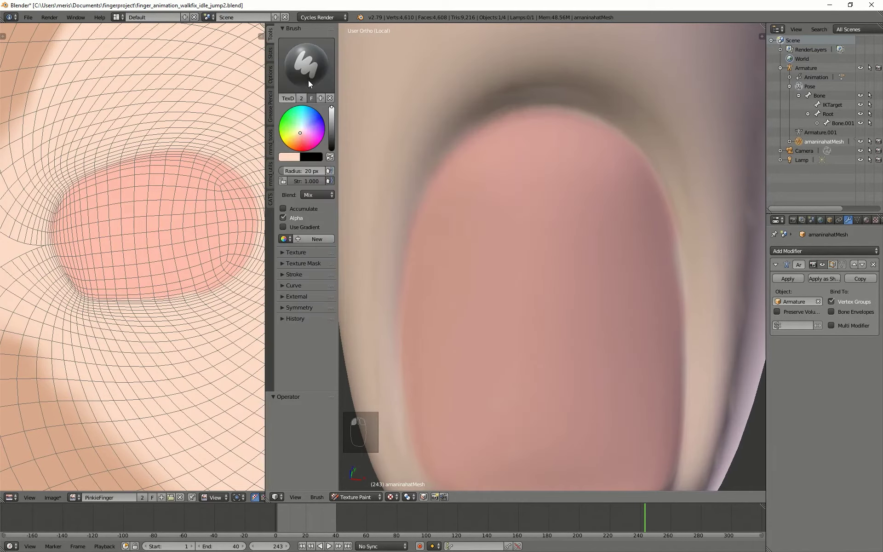
{"action": "left_click", "coordinate": [290, 158]}
{"action": "left_click", "coordinate": [355, 127]}
{"action": "left_click", "coordinate": [11, 53]}
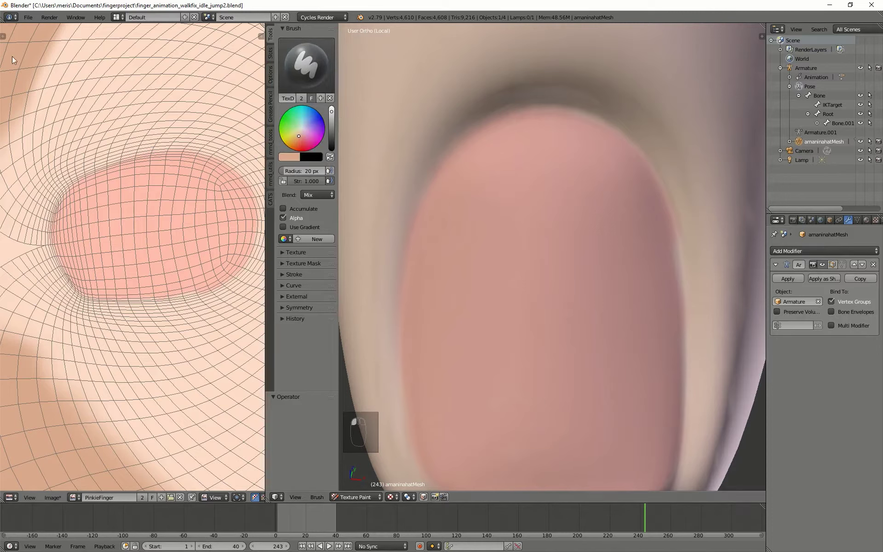
Set the brush radius to 10 px and paint a thin dark line along the nail's cuticle edge
{"action": "left_click", "coordinate": [295, 168]}
{"action": "type", "text": "5"}
{"action": "key", "text": "Return"}
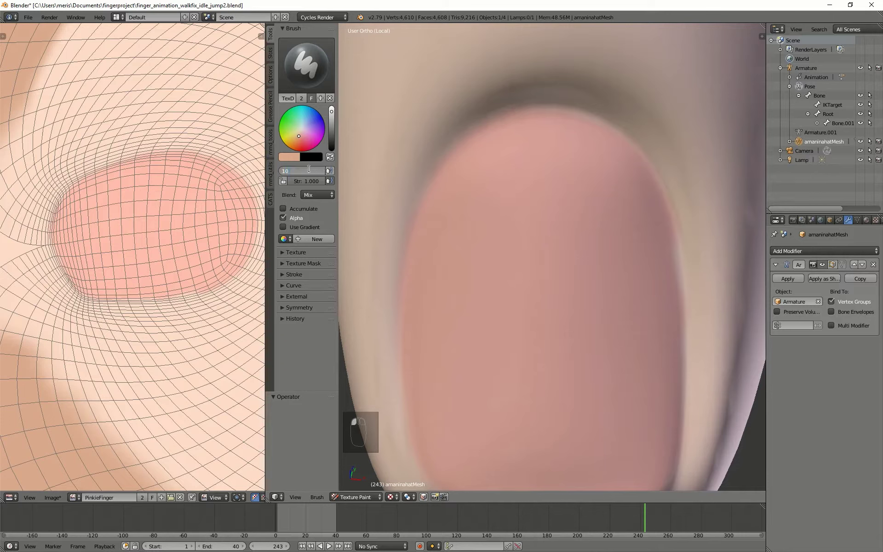
{"action": "key", "text": "Return"}
{"action": "left_click_drag", "start_coordinate": [684, 254], "coordinate": [674, 213]}
{"action": "key", "text": "ctrl+z"}
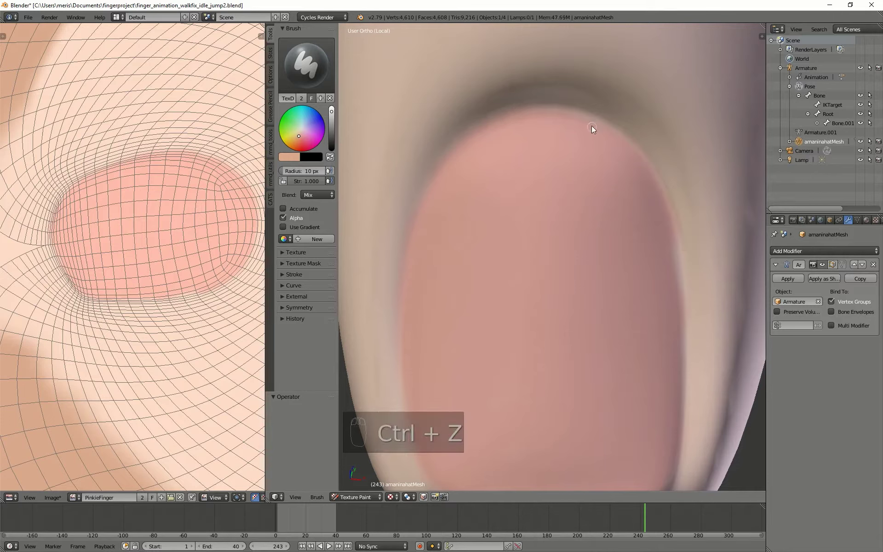
{"action": "left_click_drag", "start_coordinate": [541, 108], "coordinate": [460, 137]}
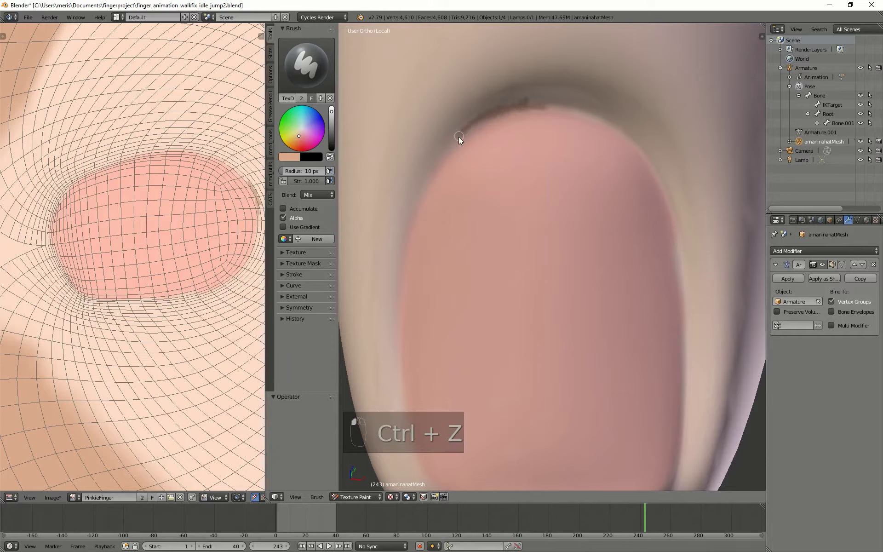
Set the brush radius to 20 px and paint a thicker dark band arching over the nail's base
{"action": "left_click", "coordinate": [295, 170]}
{"action": "type", "text": "22"}
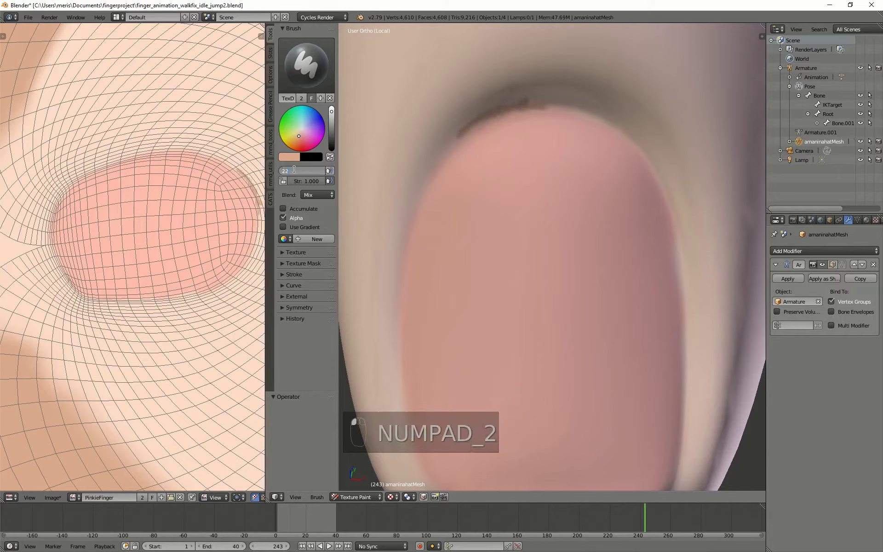
{"action": "type", "text": "0"}
{"action": "key", "text": "Return"}
{"action": "mouse_move", "coordinate": [550, 97]}
{"action": "left_mouse_down"}
{"action": "mouse_move", "coordinate": [505, 105]}
{"action": "mouse_move", "coordinate": [458, 138]}
{"action": "mouse_move", "coordinate": [546, 99]}
{"action": "mouse_move", "coordinate": [629, 128]}
{"action": "left_mouse_up"}
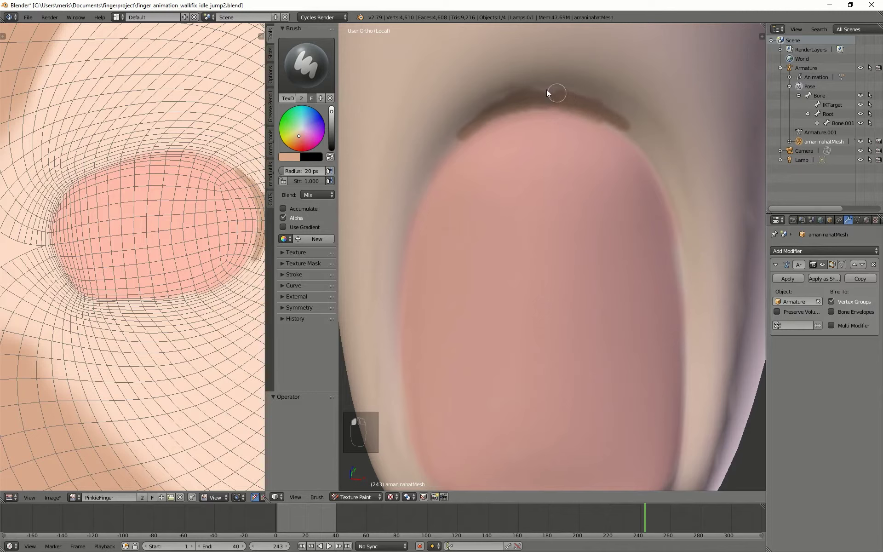
{"action": "mouse_move", "coordinate": [554, 90]}
{"action": "left_mouse_down"}
{"action": "mouse_move", "coordinate": [499, 98]}
{"action": "mouse_move", "coordinate": [474, 123]}
{"action": "mouse_move", "coordinate": [576, 94]}
{"action": "mouse_move", "coordinate": [606, 102]}
{"action": "mouse_move", "coordinate": [631, 131]}
{"action": "left_mouse_up"}
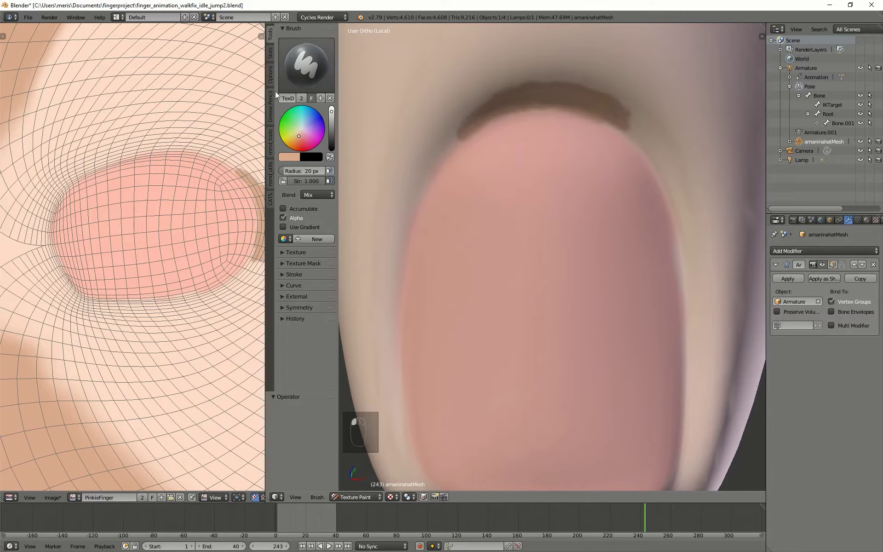
Choose the Smear brush and blend the dark cuticle band down along both sides of the nail
{"action": "left_click", "coordinate": [307, 64]}
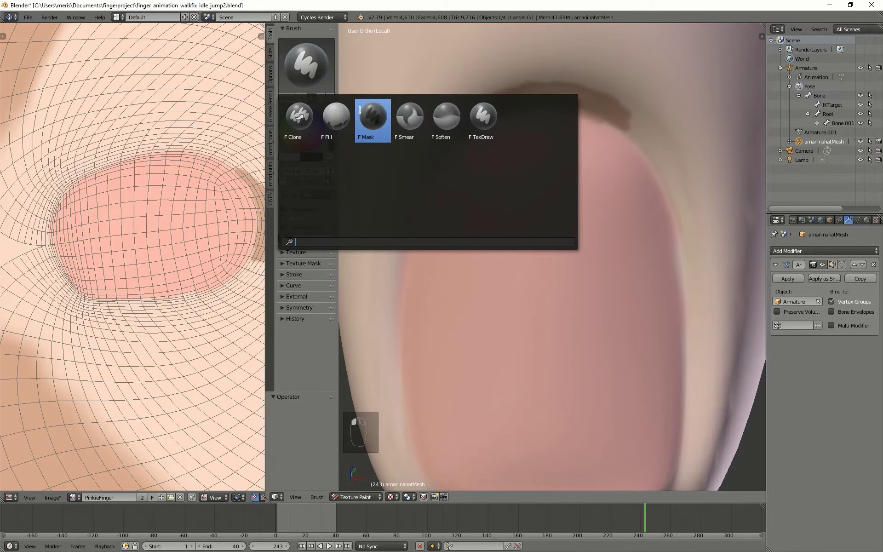
{"action": "left_click", "coordinate": [409, 118]}
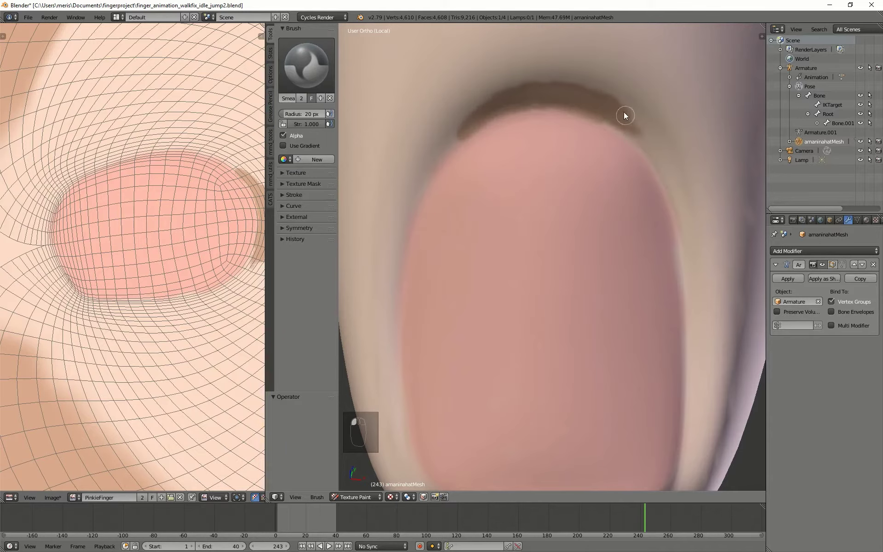
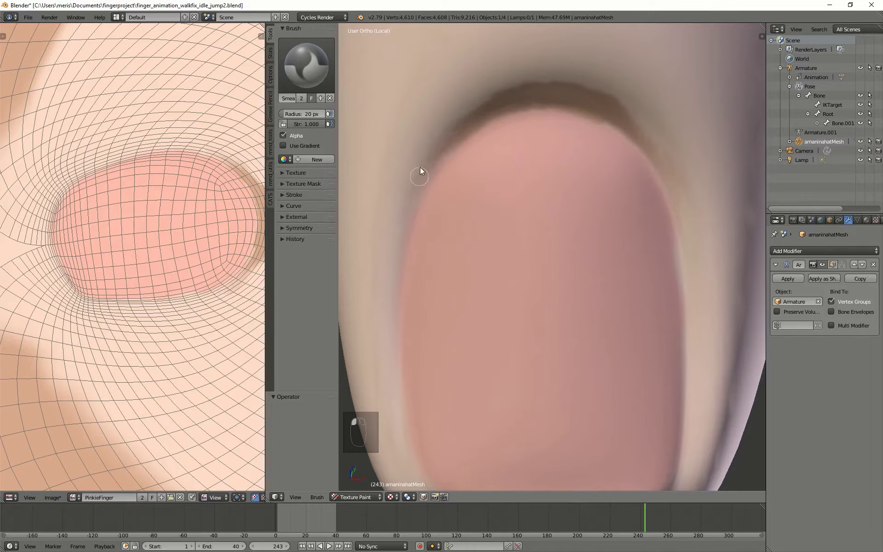
{"action": "key", "text": "Page_Up"}
{"action": "key", "text": "Page_Up"}
{"action": "key", "text": "Page_Up"}
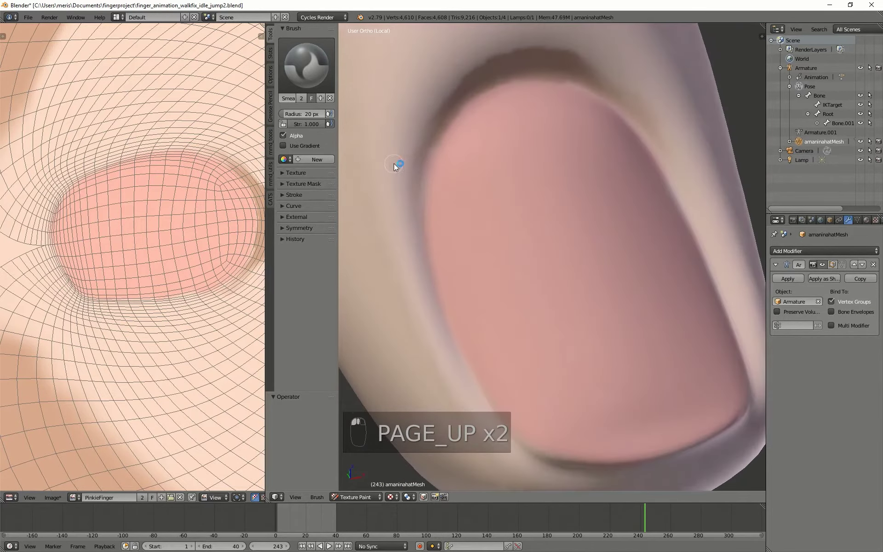
{"action": "key", "text": "Page_Up"}
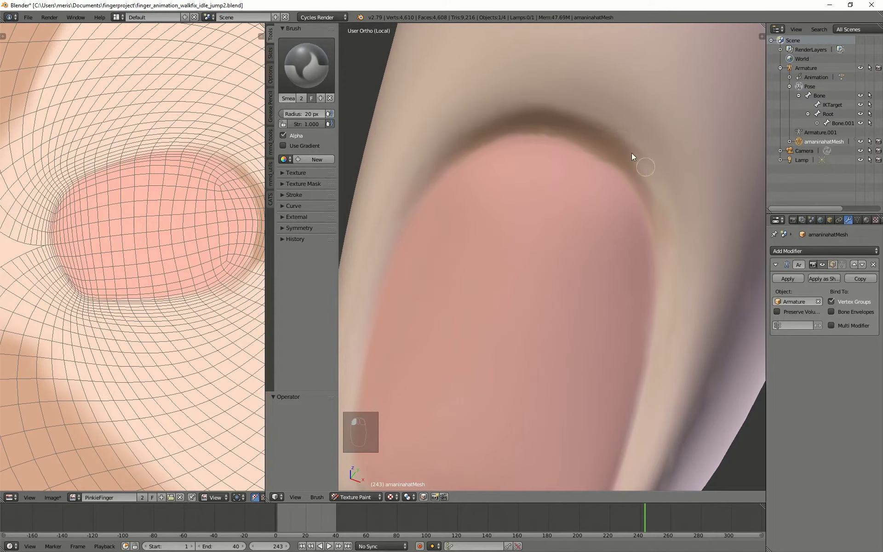
Set the viewport shading to Material and examine the smeared shadow around the nail
{"action": "scroll", "coordinate": [506, 212], "scroll_direction": "down", "scroll_amount": 8}
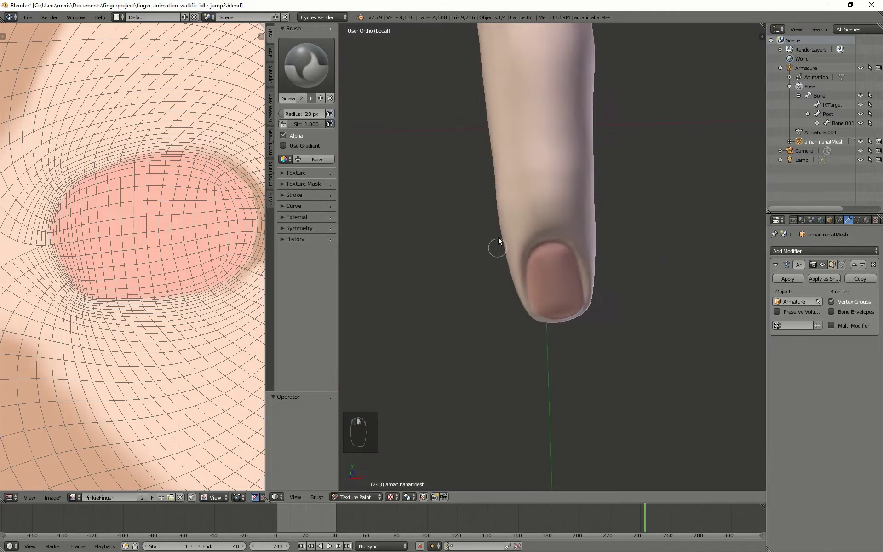
{"action": "middle_click_drag", "start_coordinate": [499, 242], "coordinate": [517, 183]}
{"action": "scroll", "coordinate": [517, 180], "scroll_direction": "down", "scroll_amount": 2}
{"action": "left_click", "coordinate": [367, 496]}
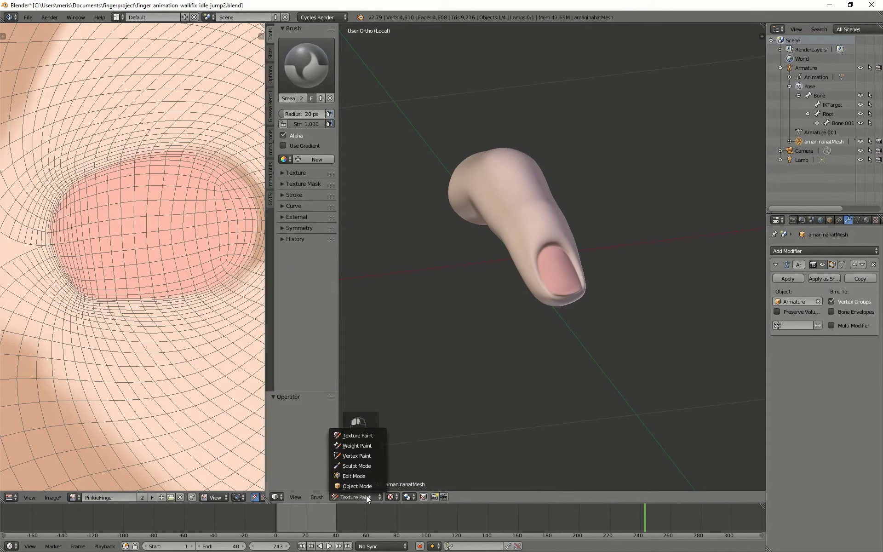
{"action": "left_click", "coordinate": [393, 496]}
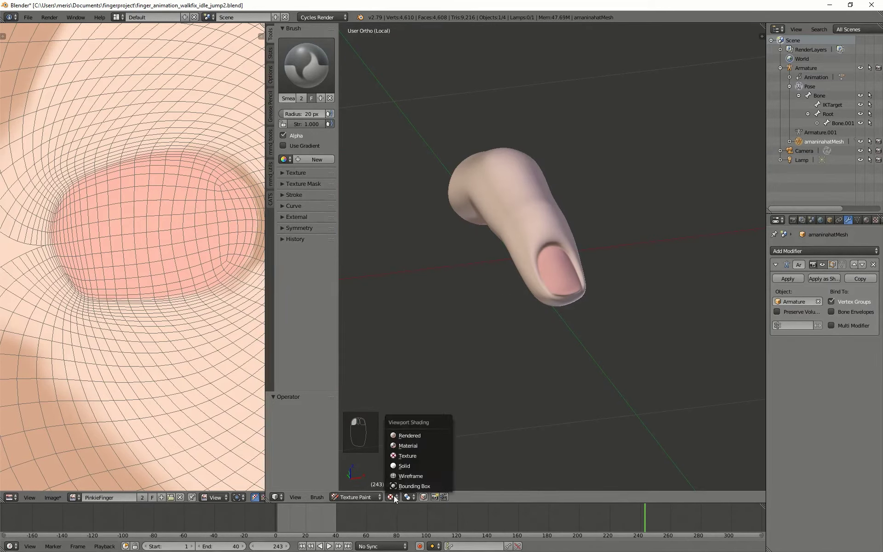
{"action": "left_click", "coordinate": [405, 443]}
{"action": "middle_click_drag", "start_coordinate": [516, 285], "coordinate": [500, 322]}
{"action": "scroll", "coordinate": [545, 299], "scroll_direction": "up", "scroll_amount": 8}
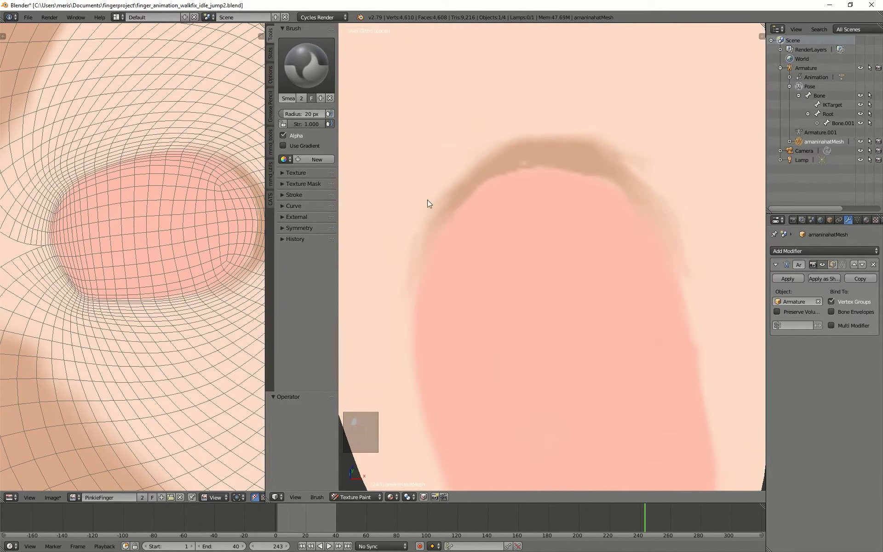
Smear the ends of the cuticle shadow on both sides of the nail so they taper into the light skin
{"action": "key", "text": "Page_Up"}
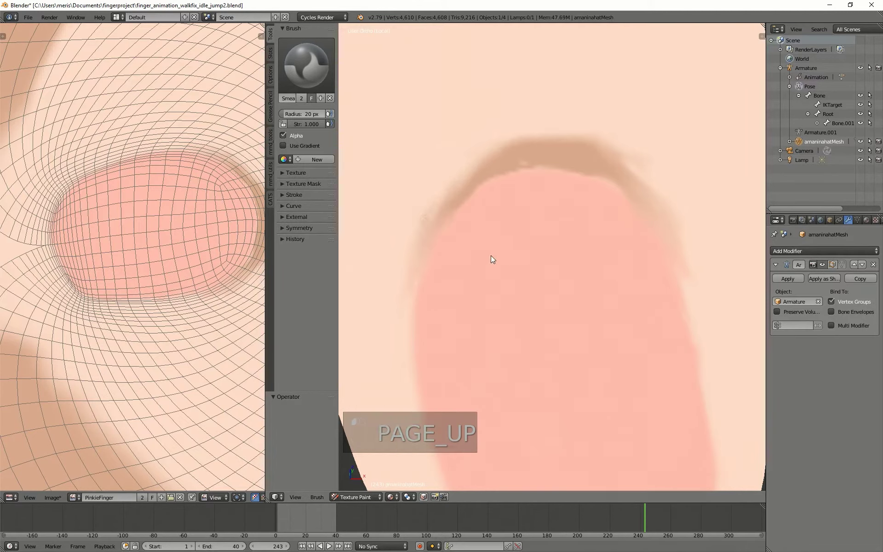
{"action": "middle_click_drag", "start_coordinate": [491, 255], "coordinate": [457, 208]}
{"action": "scroll", "coordinate": [456, 208], "scroll_direction": "down", "scroll_amount": 1}
{"action": "left_click_drag", "start_coordinate": [556, 209], "coordinate": [527, 205]}
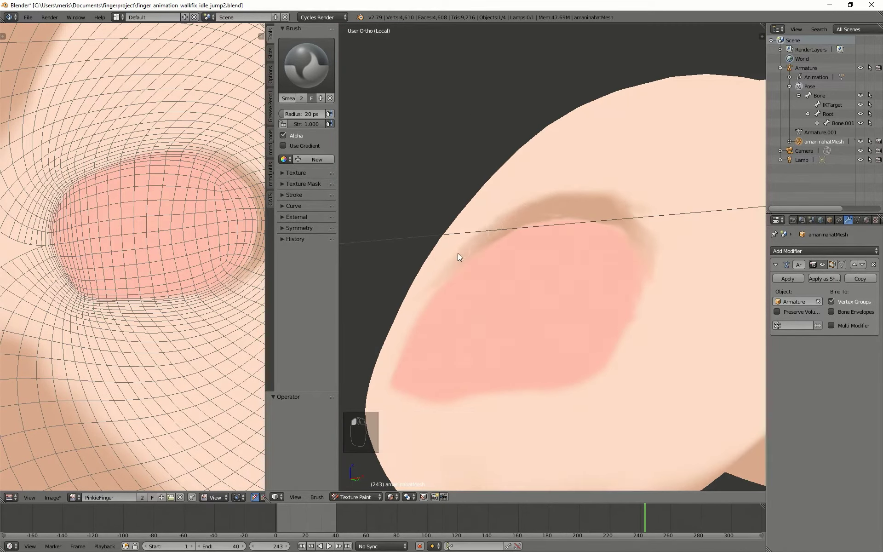
{"action": "key", "text": "Page_Up"}
{"action": "middle_click_drag", "start_coordinate": [435, 282], "coordinate": [505, 210]}
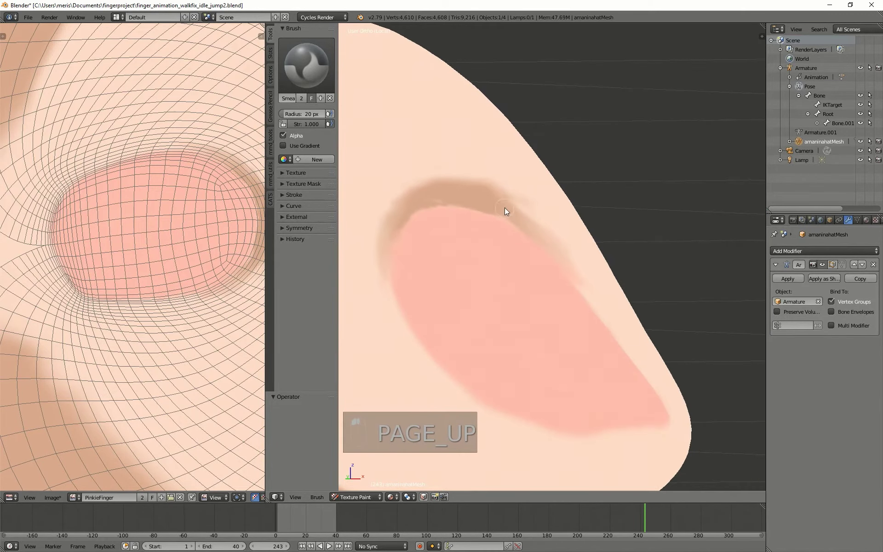
{"action": "left_click_drag", "start_coordinate": [561, 250], "coordinate": [577, 278]}
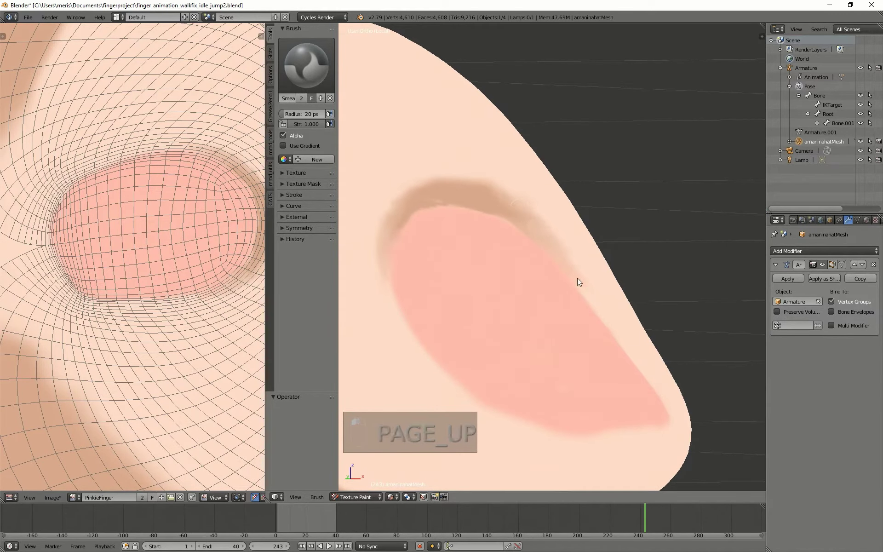
Smooth the arch of the cuticle shadow and its border with the pink nail using the Smear brush
{"action": "key", "text": "Page_Up"}
{"action": "middle_click_drag", "start_coordinate": [466, 191], "coordinate": [426, 208]}
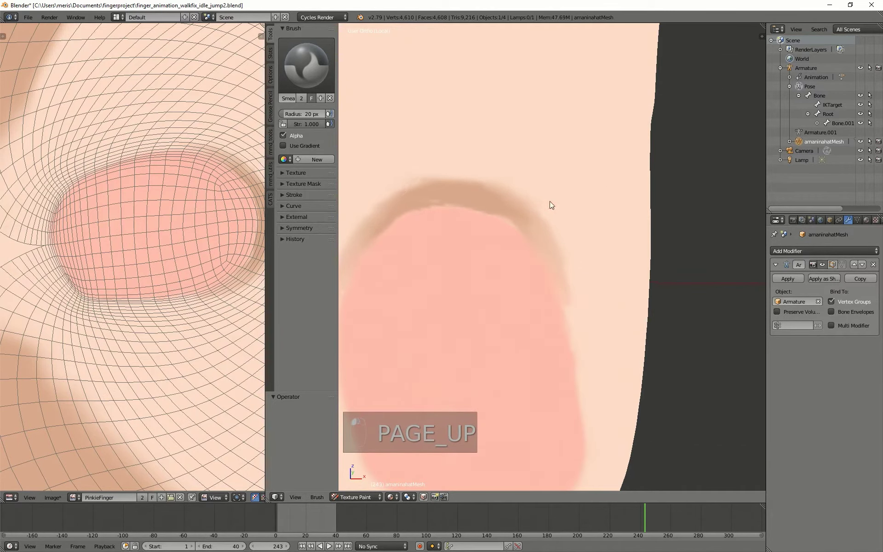
{"action": "key", "text": "Page_Up"}
{"action": "middle_click_drag", "start_coordinate": [521, 224], "coordinate": [570, 255]}
{"action": "scroll", "coordinate": [493, 230], "scroll_direction": "up", "scroll_amount": 3}
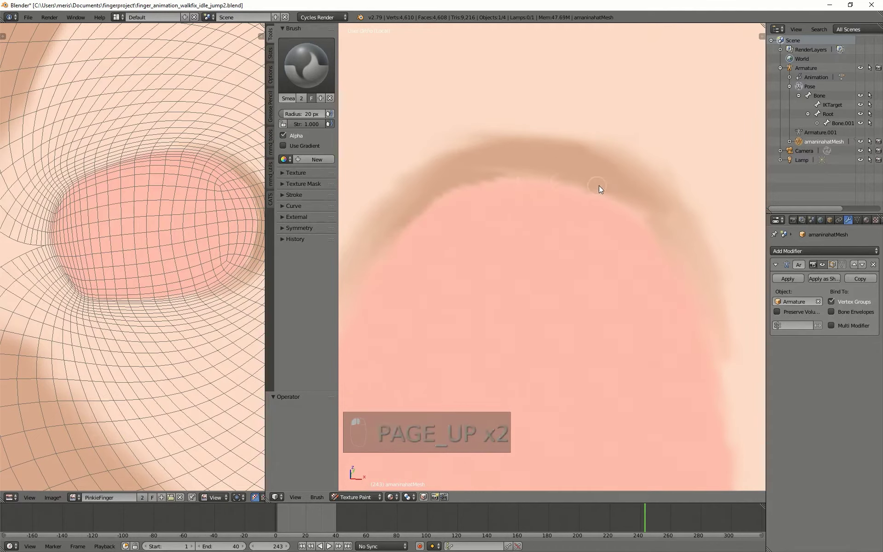
Examine the shaded nail on the finger from several angles and the whole texture in the image editor
{"action": "scroll", "coordinate": [460, 230], "scroll_direction": "down", "scroll_amount": 3}
{"action": "middle_click_drag", "start_coordinate": [476, 266], "coordinate": [579, 327]}
{"action": "scroll", "coordinate": [552, 294], "scroll_direction": "down", "scroll_amount": 4}
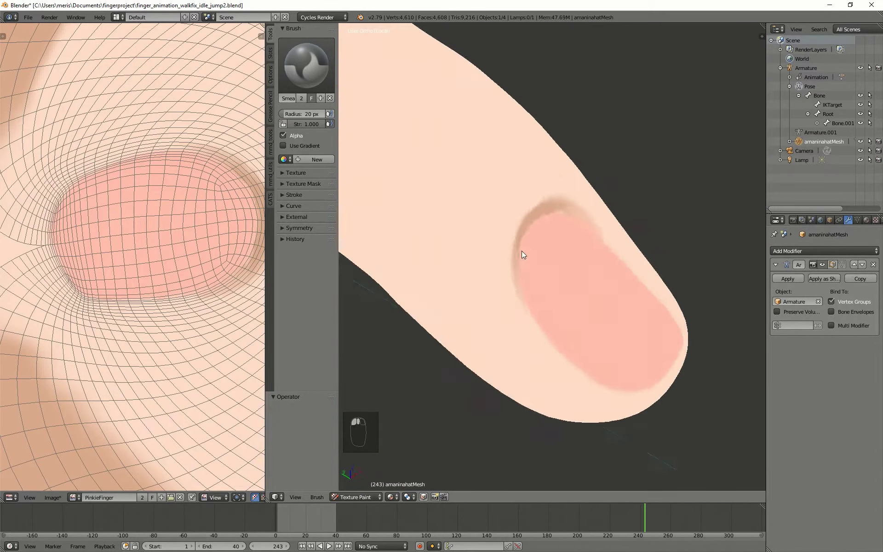
{"action": "scroll", "coordinate": [126, 258], "scroll_direction": "down", "scroll_amount": 3}
{"action": "scroll", "coordinate": [128, 253], "scroll_direction": "up", "scroll_amount": 1}
{"action": "scroll", "coordinate": [128, 249], "scroll_direction": "up", "scroll_amount": 4}
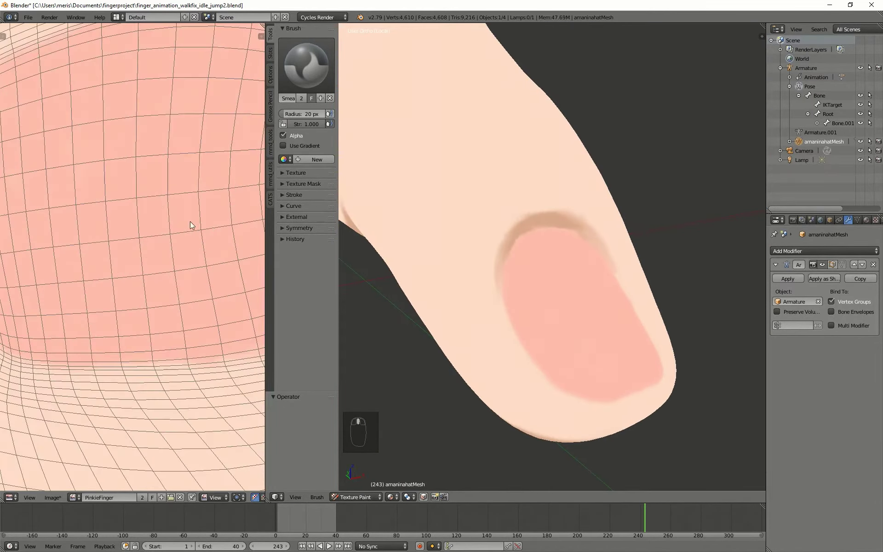
{"action": "scroll", "coordinate": [180, 285], "scroll_direction": "down", "scroll_amount": 6}
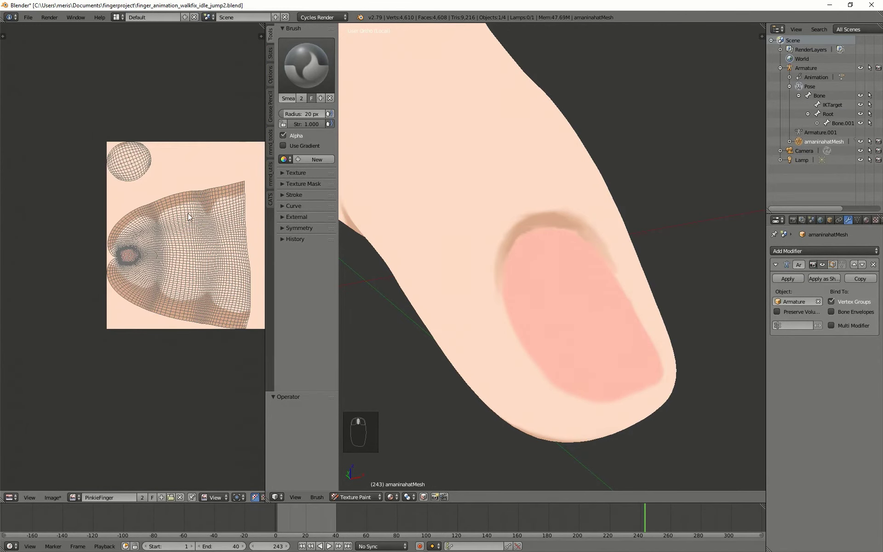
{"action": "mouse_move", "coordinate": [489, 391]}
{"action": "middle_mouse_down"}
{"action": "mouse_move", "coordinate": [451, 263]}
{"action": "mouse_move", "coordinate": [530, 256]}
{"action": "mouse_move", "coordinate": [460, 222]}
{"action": "mouse_move", "coordinate": [439, 339]}
{"action": "mouse_move", "coordinate": [496, 385]}
{"action": "mouse_move", "coordinate": [584, 380]}
{"action": "mouse_move", "coordinate": [426, 377]}
{"action": "mouse_move", "coordinate": [396, 478]}
{"action": "middle_mouse_up"}
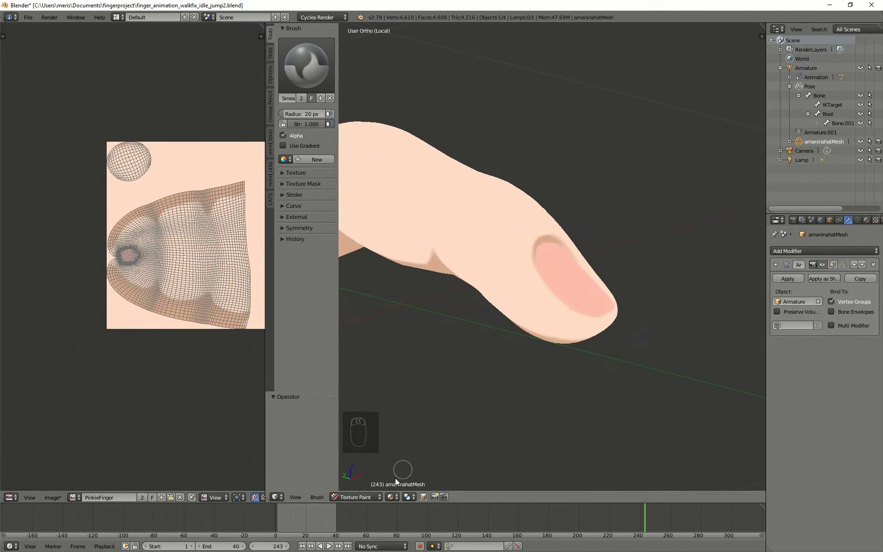
Switch to Object Mode and scrub the animation to frame 191 to show the finger's underside
{"action": "left_click", "coordinate": [363, 496]}
{"action": "left_click", "coordinate": [362, 487]}
{"action": "scroll", "coordinate": [493, 286], "scroll_direction": "down", "scroll_amount": 3}
{"action": "middle_click_drag", "start_coordinate": [492, 286], "coordinate": [570, 333]}
{"action": "mouse_move", "coordinate": [565, 519]}
{"action": "left_mouse_down"}
{"action": "mouse_move", "coordinate": [669, 523]}
{"action": "mouse_move", "coordinate": [566, 515]}
{"action": "left_mouse_up"}
{"action": "mouse_move", "coordinate": [522, 308]}
{"action": "middle_mouse_down"}
{"action": "mouse_move", "coordinate": [430, 276]}
{"action": "mouse_move", "coordinate": [560, 347]}
{"action": "middle_mouse_up"}
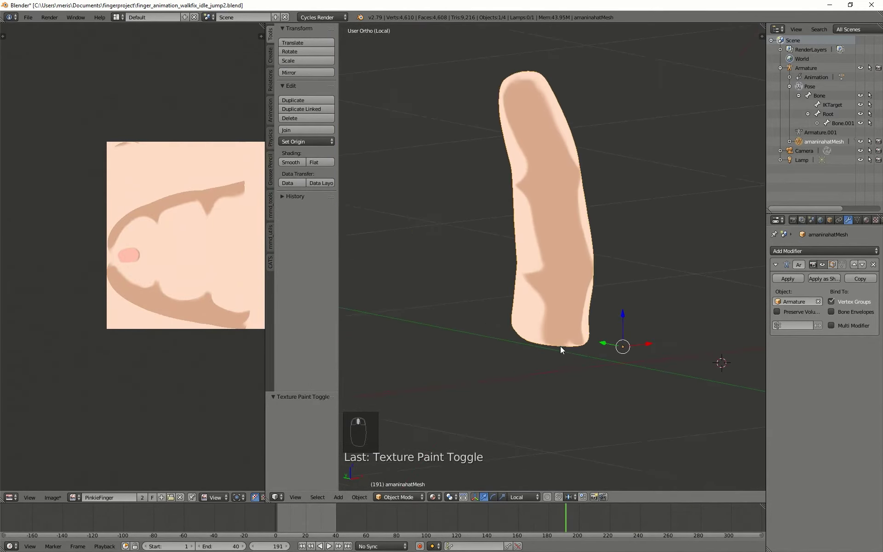
Examine the dark underside and its joint creases up close, and return to Texture Paint mode
{"action": "scroll", "coordinate": [560, 347], "scroll_direction": "up", "scroll_amount": 3}
{"action": "middle_click_drag", "start_coordinate": [646, 271], "coordinate": [559, 258]}
{"action": "middle_click_drag", "start_coordinate": [465, 187], "coordinate": [542, 311], "text": "shift"}
{"action": "middle_click_drag", "start_coordinate": [478, 296], "coordinate": [509, 277]}
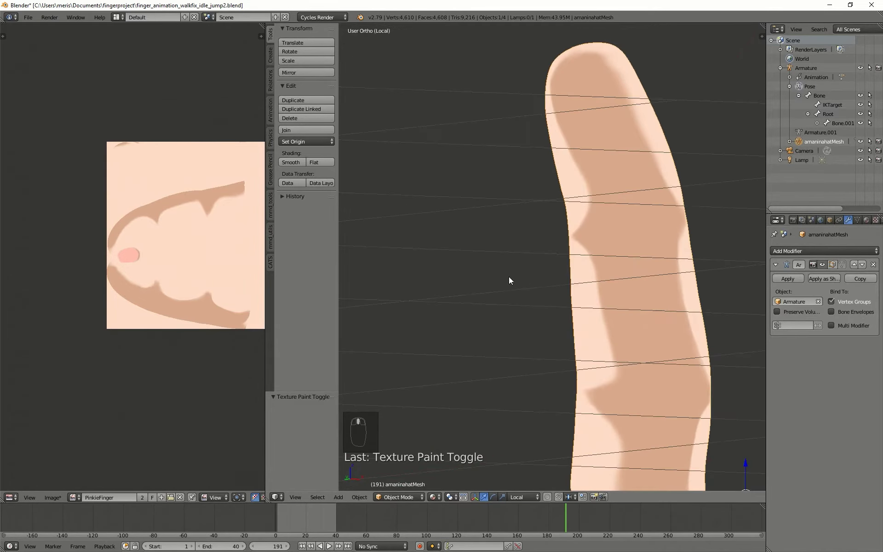
{"action": "middle_click_drag", "start_coordinate": [543, 113], "coordinate": [496, 145], "text": "shift"}
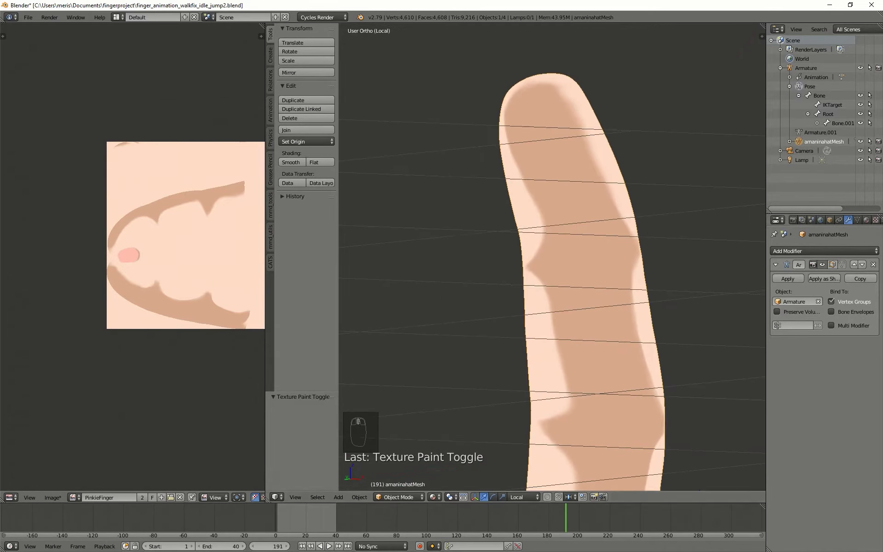
{"action": "middle_click_drag", "start_coordinate": [521, 250], "coordinate": [593, 250]}
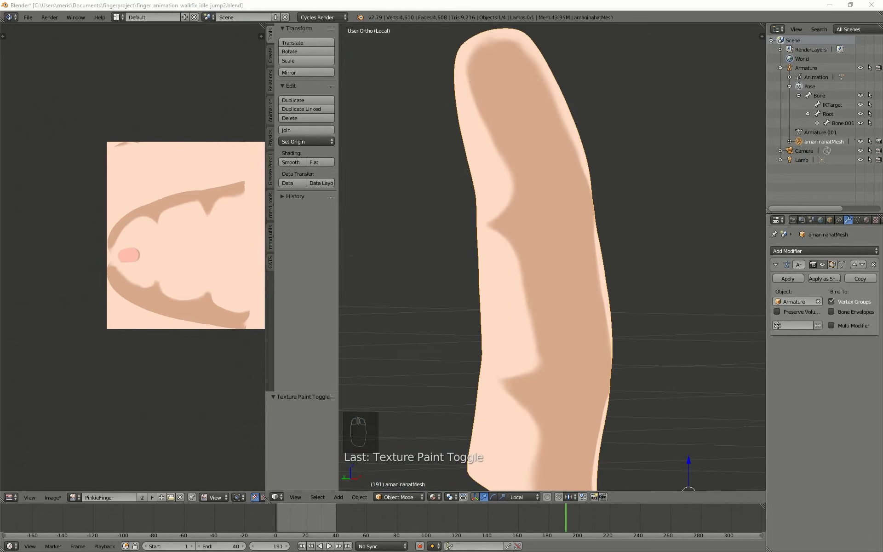
{"action": "left_click", "coordinate": [396, 496]}
{"action": "left_click", "coordinate": [395, 434]}
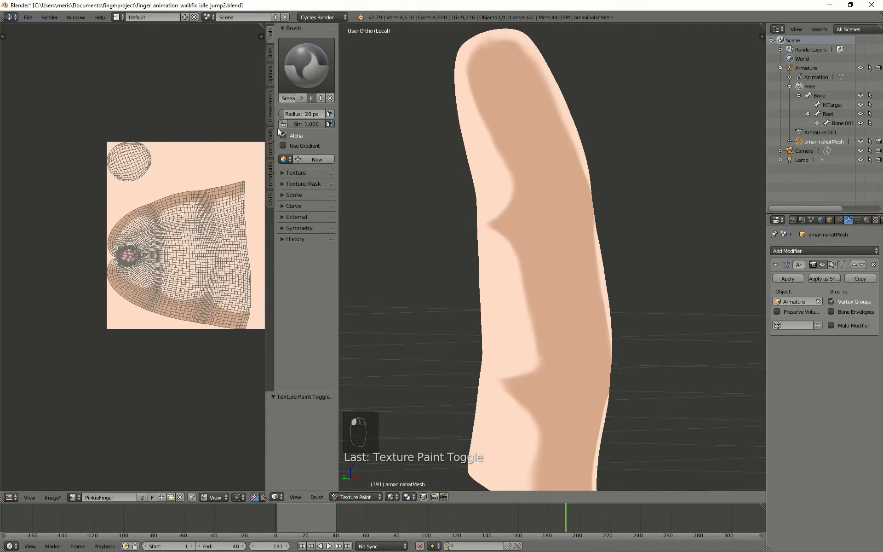
Switch to the TexDraw brush and flip its two colors so that black is the painting color
{"action": "left_click", "coordinate": [306, 64]}
{"action": "left_click", "coordinate": [474, 115]}
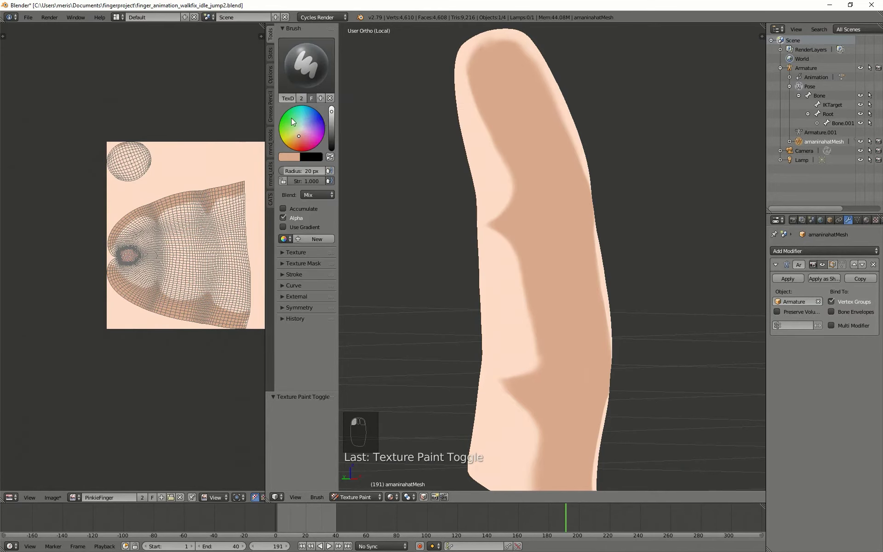
{"action": "left_click", "coordinate": [310, 69]}
{"action": "left_click", "coordinate": [305, 64]}
{"action": "left_click", "coordinate": [306, 154]}
{"action": "left_click", "coordinate": [330, 156]}
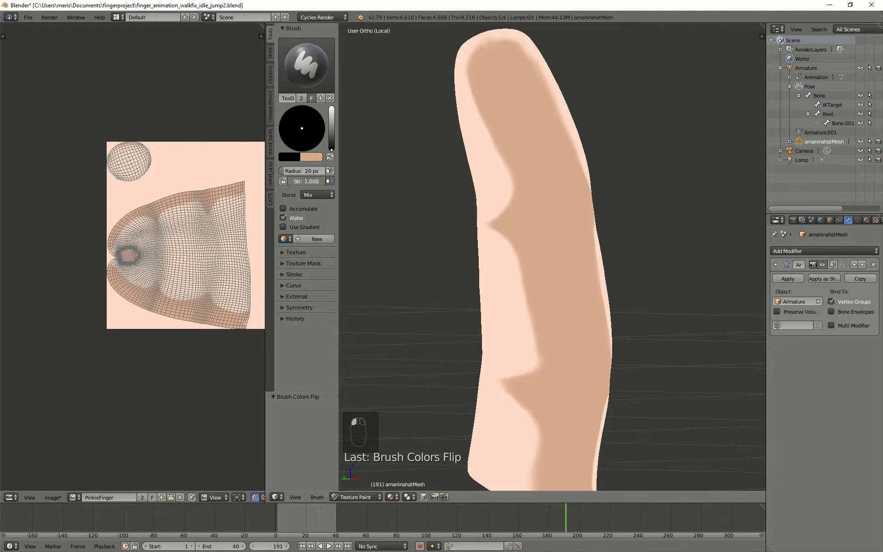
{"action": "left_click", "coordinate": [309, 179]}
{"action": "left_click", "coordinate": [311, 196]}
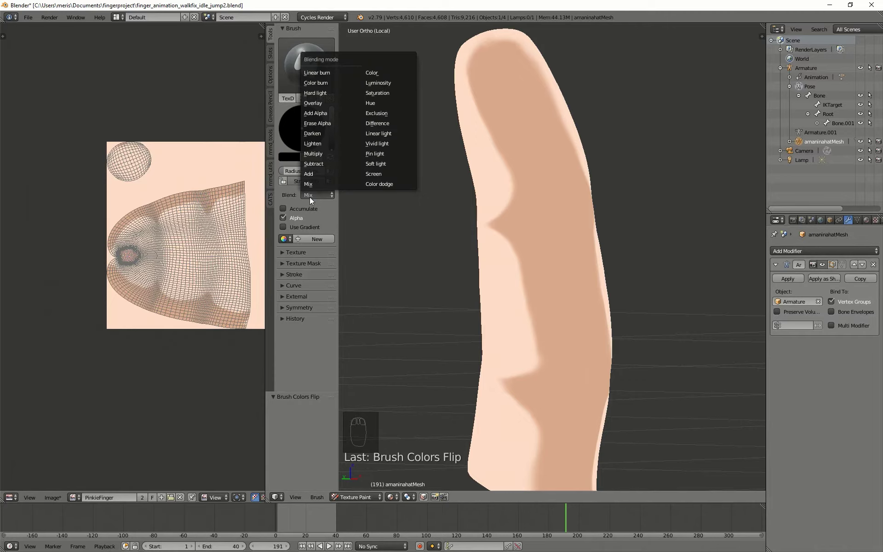
{"action": "key", "text": "Escape"}
Try a wavy black test stroke down the finger's underside with the brush strength at 10, and undo it
{"action": "left_click", "coordinate": [298, 182]}
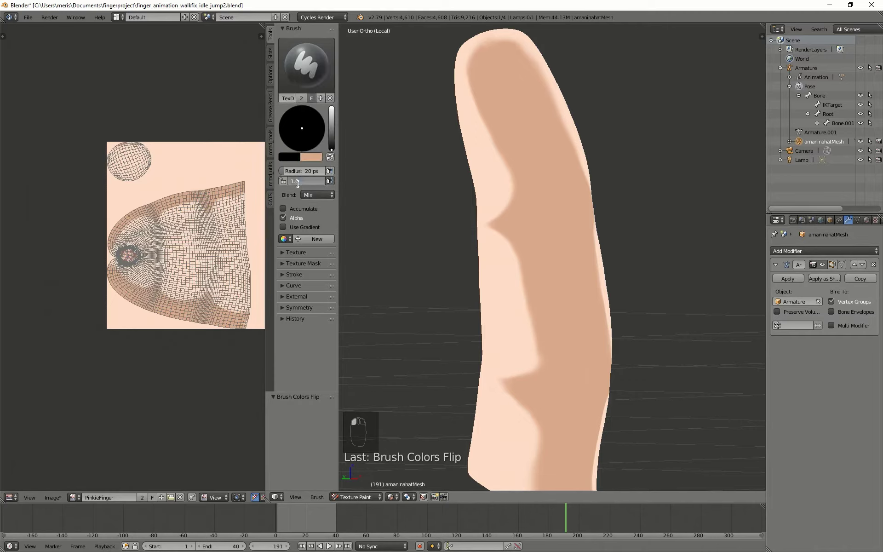
{"action": "type", "text": "50"}
{"action": "key", "text": "Return"}
{"action": "left_click_drag", "start_coordinate": [518, 99], "coordinate": [482, 324]}
{"action": "scroll", "coordinate": [475, 156], "scroll_direction": "up", "scroll_amount": 8}
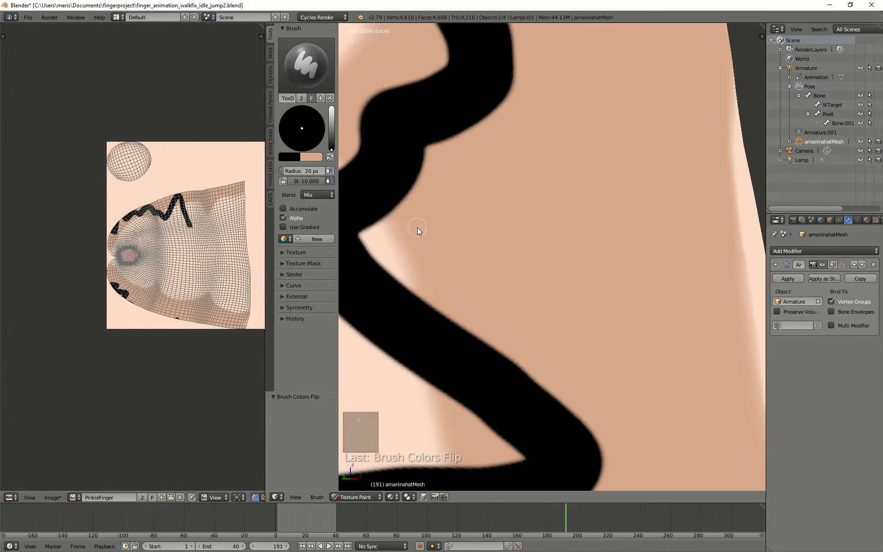
{"action": "key", "text": "ctrl+z"}
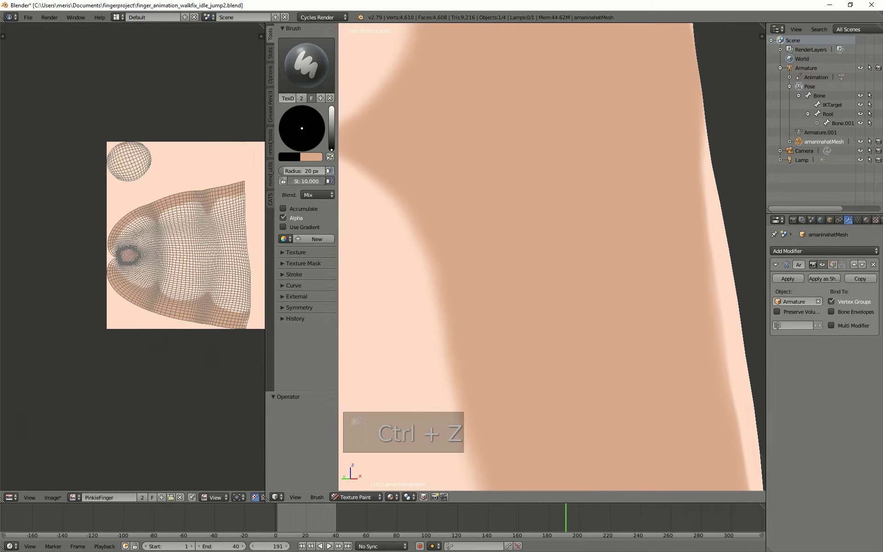
Set the brush strength to 0.5, test it with a zigzag stroke on the finger, and undo the stroke
{"action": "left_click", "coordinate": [303, 182]}
{"action": "left_click", "coordinate": [303, 181]}
{"action": "key", "text": "BackSpace"}
{"action": "key", "text": "BackSpace"}
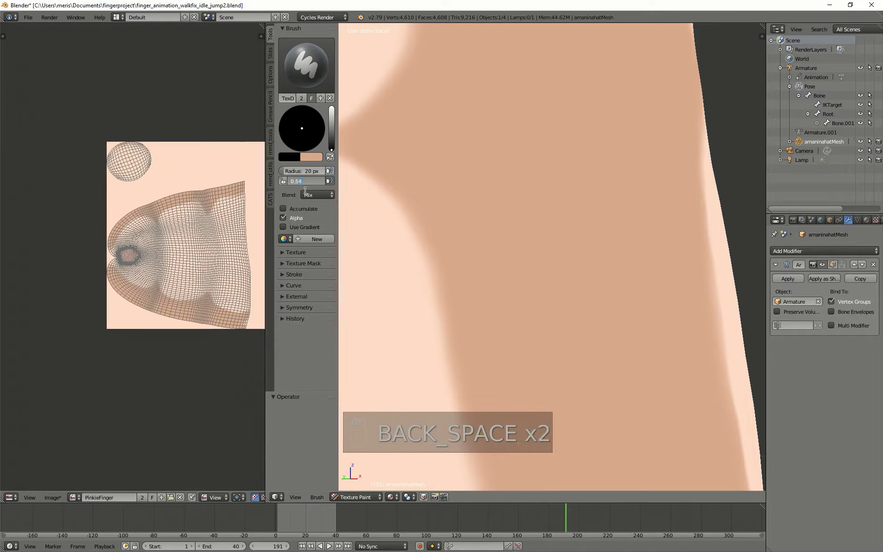
{"action": "key", "text": "BackSpace"}
{"action": "key", "text": "Return"}
{"action": "scroll", "coordinate": [386, 197], "scroll_direction": "down", "scroll_amount": 4}
{"action": "mouse_move", "coordinate": [414, 135]}
{"action": "left_mouse_down"}
{"action": "mouse_move", "coordinate": [432, 139]}
{"action": "mouse_move", "coordinate": [456, 247]}
{"action": "mouse_move", "coordinate": [487, 303]}
{"action": "left_mouse_up"}
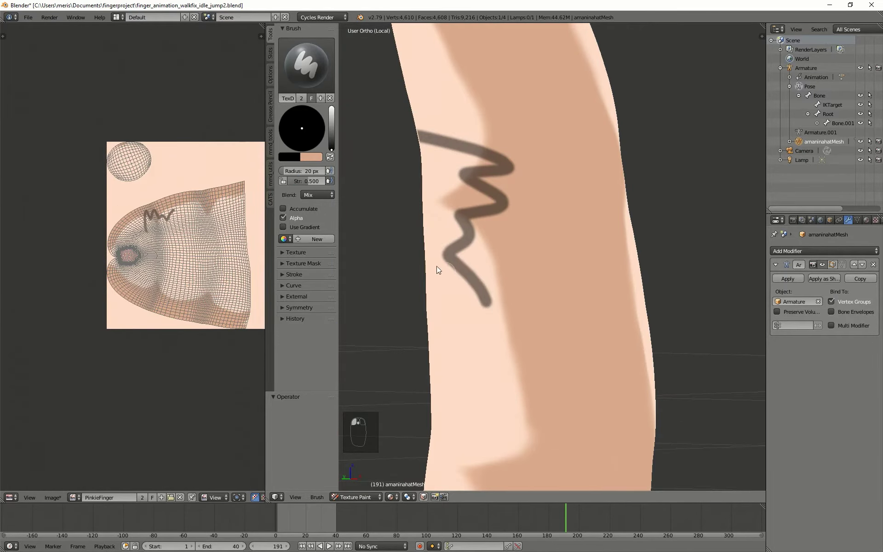
{"action": "key", "text": "ctrl+z"}
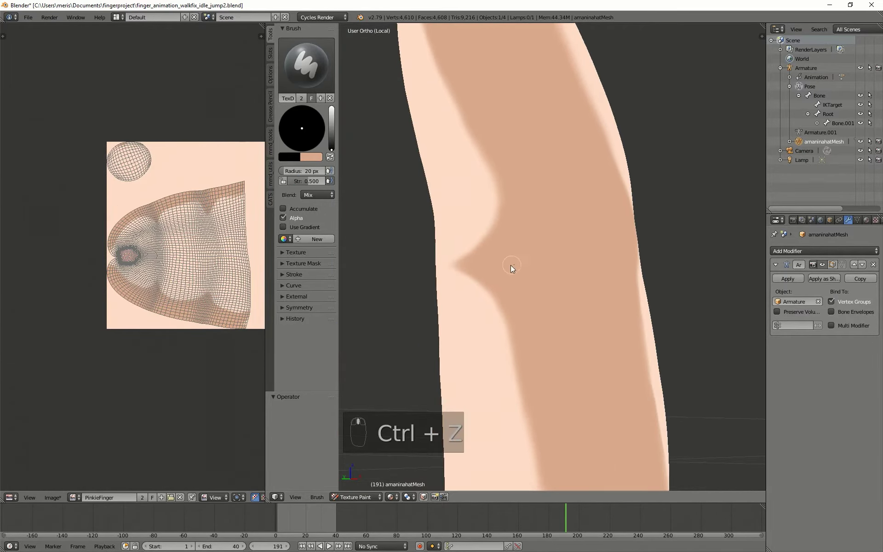
Scrub the animation to frame 147, where the fingertip's underside can be painted upright
{"action": "middle_click_drag", "start_coordinate": [511, 266], "coordinate": [542, 290]}
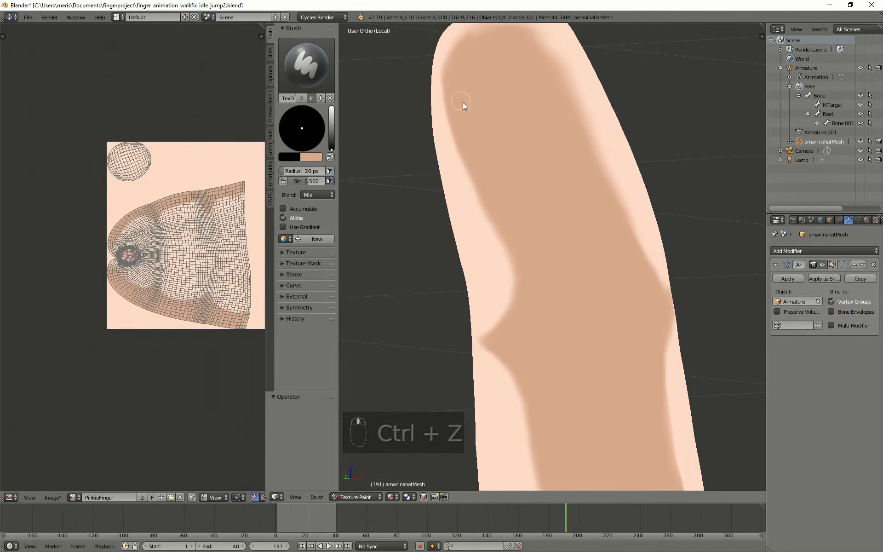
{"action": "middle_click_drag", "start_coordinate": [501, 121], "coordinate": [484, 130]}
{"action": "middle_click_drag", "start_coordinate": [468, 177], "coordinate": [486, 215], "text": "shift"}
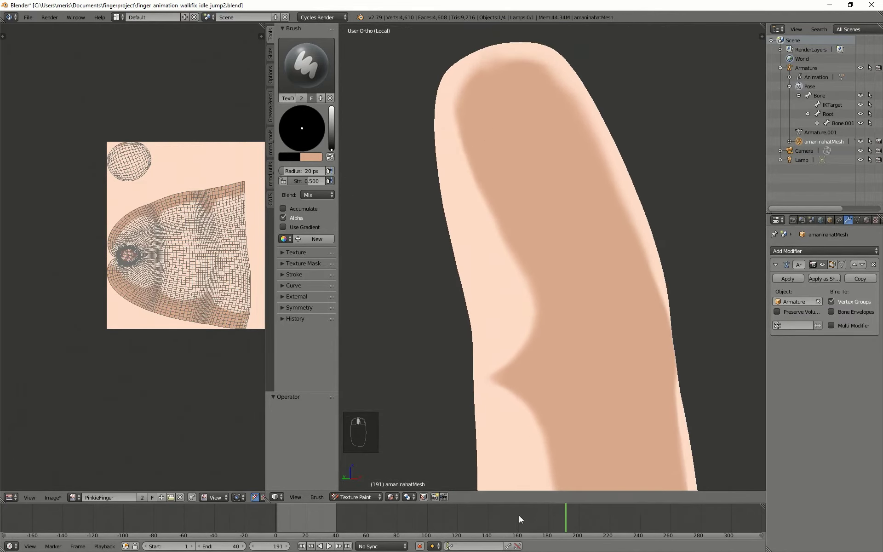
{"action": "left_click_drag", "start_coordinate": [519, 519], "coordinate": [498, 523]}
{"action": "scroll", "coordinate": [522, 339], "scroll_direction": "down", "scroll_amount": 3}
{"action": "scroll", "coordinate": [503, 247], "scroll_direction": "up", "scroll_amount": 6}
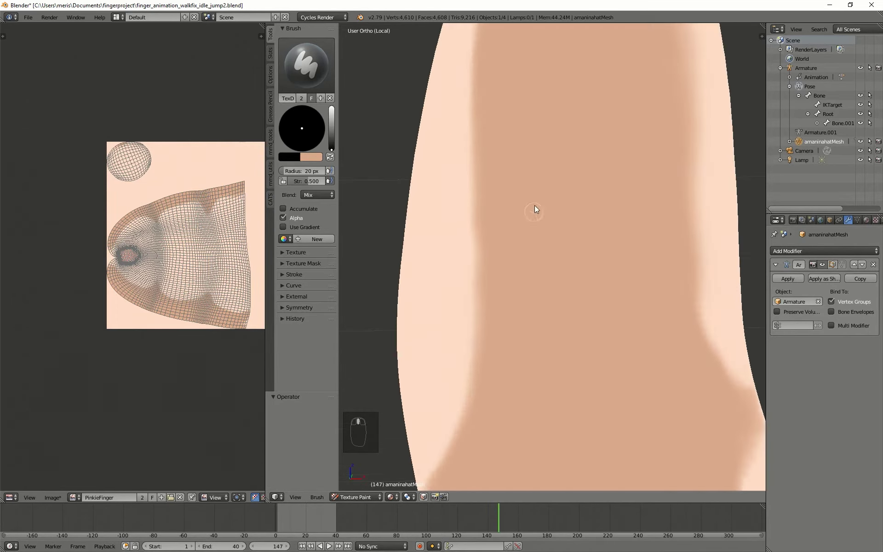
{"action": "middle_click_drag", "start_coordinate": [534, 206], "coordinate": [455, 309], "text": "shift"}
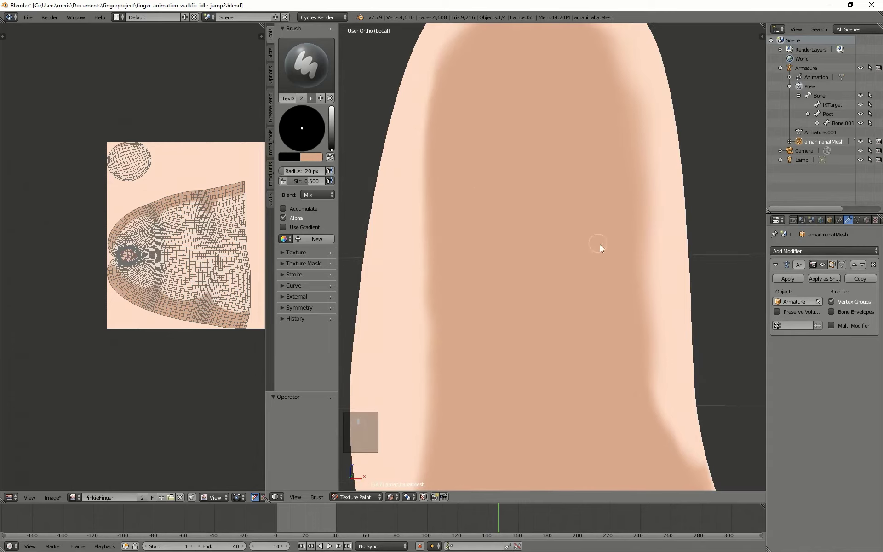
Draw two round eye outlines on the fingertip's underside, with a hooked monocle cord hanging from the right one
{"action": "mouse_move", "coordinate": [488, 159]}
{"action": "left_mouse_down"}
{"action": "mouse_move", "coordinate": [483, 151]}
{"action": "mouse_move", "coordinate": [446, 198]}
{"action": "mouse_move", "coordinate": [466, 158]}
{"action": "mouse_move", "coordinate": [497, 133]}
{"action": "mouse_move", "coordinate": [527, 167]}
{"action": "mouse_move", "coordinate": [490, 125]}
{"action": "left_mouse_up"}
{"action": "key", "text": "ctrl+z"}
{"action": "mouse_move", "coordinate": [630, 134]}
{"action": "left_mouse_down"}
{"action": "mouse_move", "coordinate": [593, 123]}
{"action": "mouse_move", "coordinate": [615, 197]}
{"action": "mouse_move", "coordinate": [596, 134]}
{"action": "left_mouse_up"}
{"action": "scroll", "coordinate": [554, 254], "scroll_direction": "down", "scroll_amount": 4}
{"action": "mouse_move", "coordinate": [554, 253]}
{"action": "middle_mouse_down"}
{"action": "mouse_move", "coordinate": [572, 231]}
{"action": "mouse_move", "coordinate": [597, 252]}
{"action": "mouse_move", "coordinate": [584, 255]}
{"action": "middle_mouse_up"}
{"action": "scroll", "coordinate": [595, 244], "scroll_direction": "up", "scroll_amount": 5}
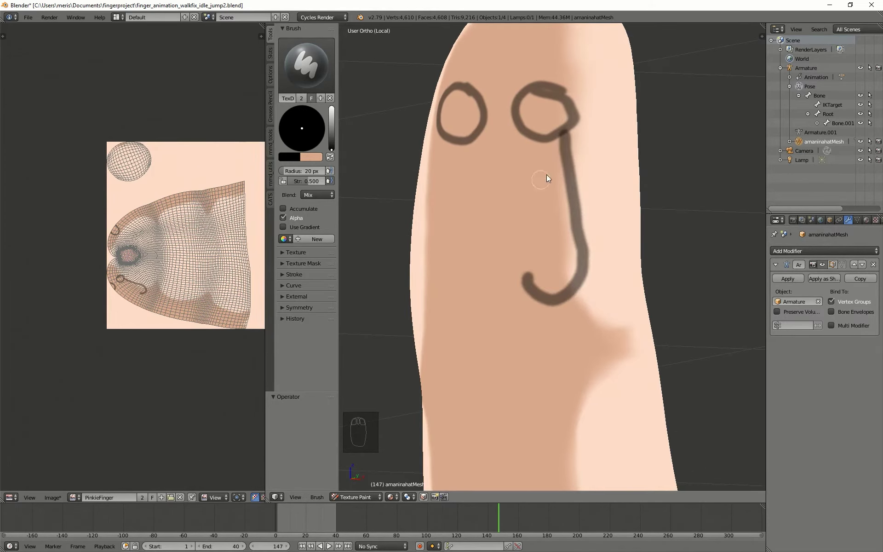
Dot a small pupil in the middle of each eye circle
{"action": "scroll", "coordinate": [547, 174], "scroll_direction": "up", "scroll_amount": 3}
{"action": "middle_click_drag", "start_coordinate": [555, 90], "coordinate": [534, 217], "text": "shift"}
{"action": "scroll", "coordinate": [534, 214], "scroll_direction": "down", "scroll_amount": 3}
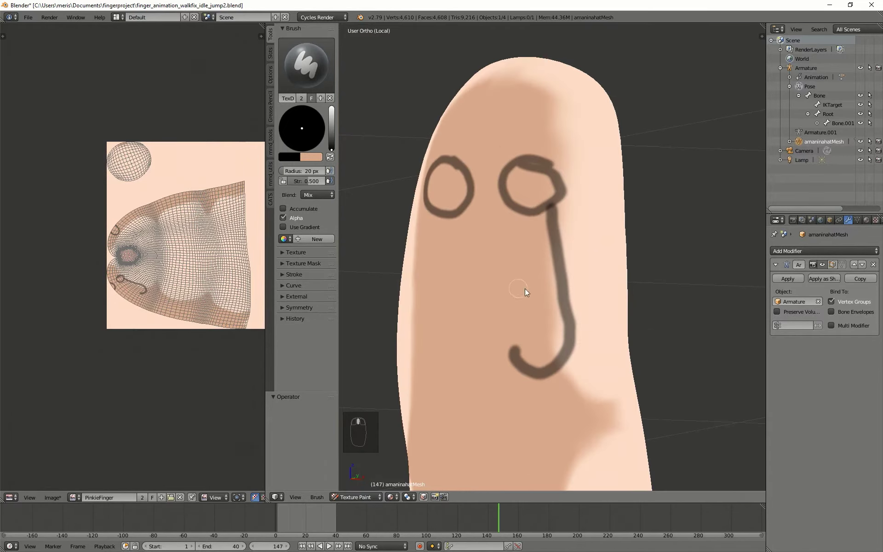
{"action": "middle_click_drag", "start_coordinate": [525, 288], "coordinate": [517, 308]}
{"action": "scroll", "coordinate": [485, 279], "scroll_direction": "down", "scroll_amount": 4}
{"action": "scroll", "coordinate": [518, 295], "scroll_direction": "up", "scroll_amount": 4}
{"action": "middle_click_drag", "start_coordinate": [520, 228], "coordinate": [528, 233], "text": "shift"}
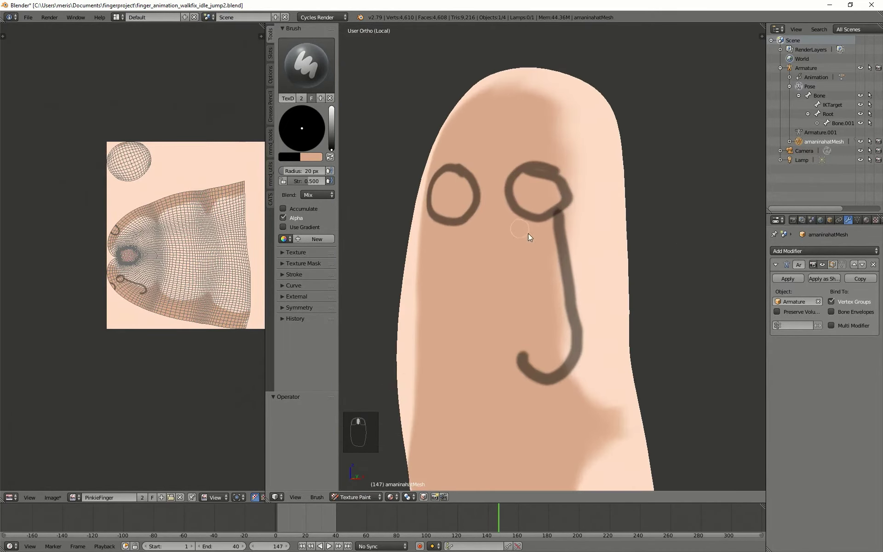
{"action": "scroll", "coordinate": [616, 212], "scroll_direction": "up", "scroll_amount": 3}
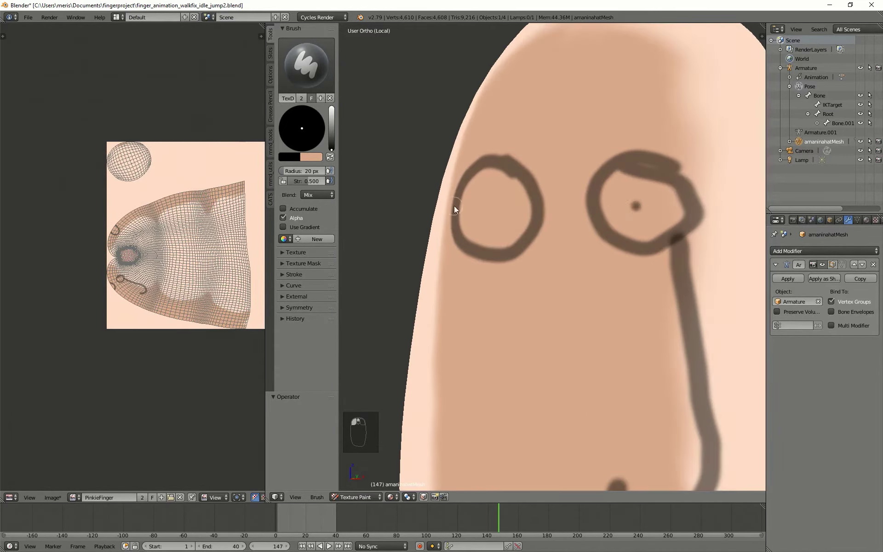
{"action": "left_click", "coordinate": [487, 209]}
Draw a hat above the eyes with a long horizontal brim line and a domed crown
{"action": "scroll", "coordinate": [446, 285], "scroll_direction": "down", "scroll_amount": 4}
{"action": "key", "text": "Page_Up"}
{"action": "mouse_move", "coordinate": [439, 313]}
{"action": "middle_mouse_down"}
{"action": "mouse_move", "coordinate": [528, 325]}
{"action": "mouse_move", "coordinate": [460, 316]}
{"action": "mouse_move", "coordinate": [482, 333]}
{"action": "middle_mouse_up"}
{"action": "scroll", "coordinate": [518, 276], "scroll_direction": "up", "scroll_amount": 5}
{"action": "middle_click_drag", "start_coordinate": [563, 181], "coordinate": [549, 284], "text": "shift"}
{"action": "left_click_drag", "start_coordinate": [659, 225], "coordinate": [403, 225]}
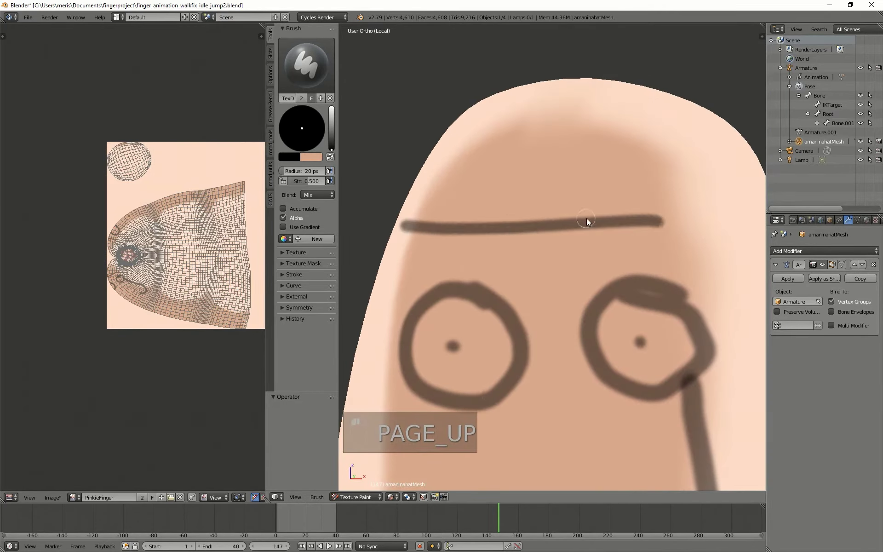
{"action": "mouse_move", "coordinate": [617, 216]}
{"action": "left_mouse_down"}
{"action": "mouse_move", "coordinate": [613, 203]}
{"action": "mouse_move", "coordinate": [487, 179]}
{"action": "mouse_move", "coordinate": [469, 210]}
{"action": "left_mouse_up"}
Draw the jagged outlines of a two-sided moustache below the eyes
{"action": "scroll", "coordinate": [487, 282], "scroll_direction": "down", "scroll_amount": 4}
{"action": "mouse_move", "coordinate": [487, 282]}
{"action": "middle_mouse_down"}
{"action": "mouse_move", "coordinate": [537, 287]}
{"action": "mouse_move", "coordinate": [560, 321]}
{"action": "mouse_move", "coordinate": [538, 367]}
{"action": "mouse_move", "coordinate": [509, 323]}
{"action": "middle_mouse_up"}
{"action": "scroll", "coordinate": [510, 323], "scroll_direction": "up", "scroll_amount": 5}
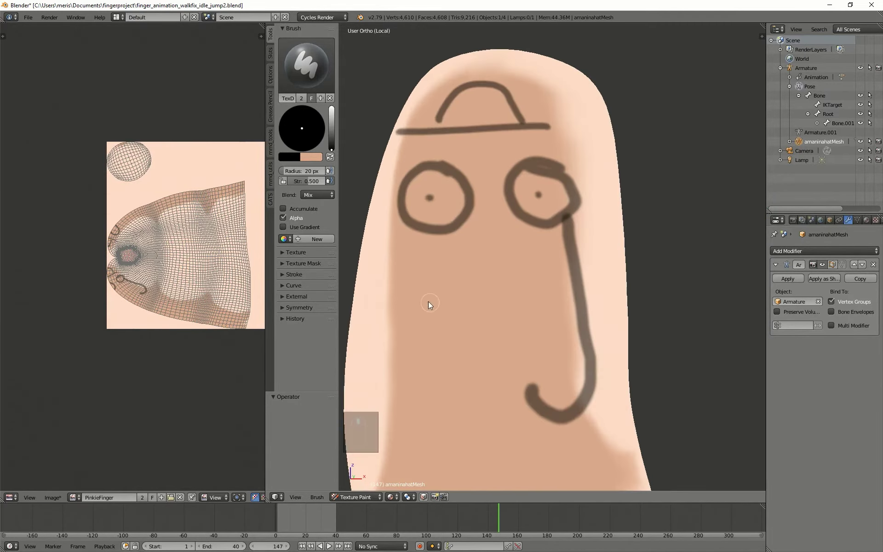
{"action": "left_click_drag", "start_coordinate": [545, 244], "coordinate": [436, 250]}
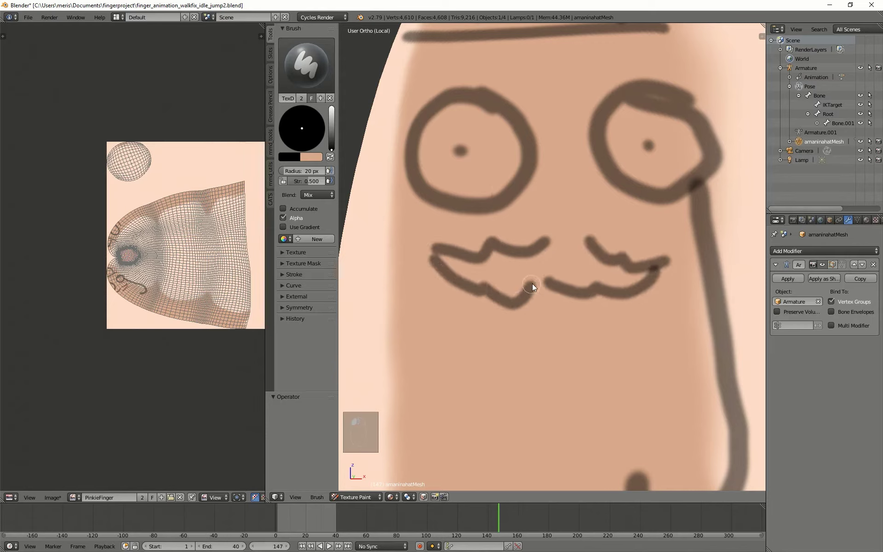
Discard a thick straight mouth stroke below the moustache and draw a thin, short curved mouth instead
{"action": "key", "text": "Page_Up"}
{"action": "left_click_drag", "start_coordinate": [570, 299], "coordinate": [524, 296]}
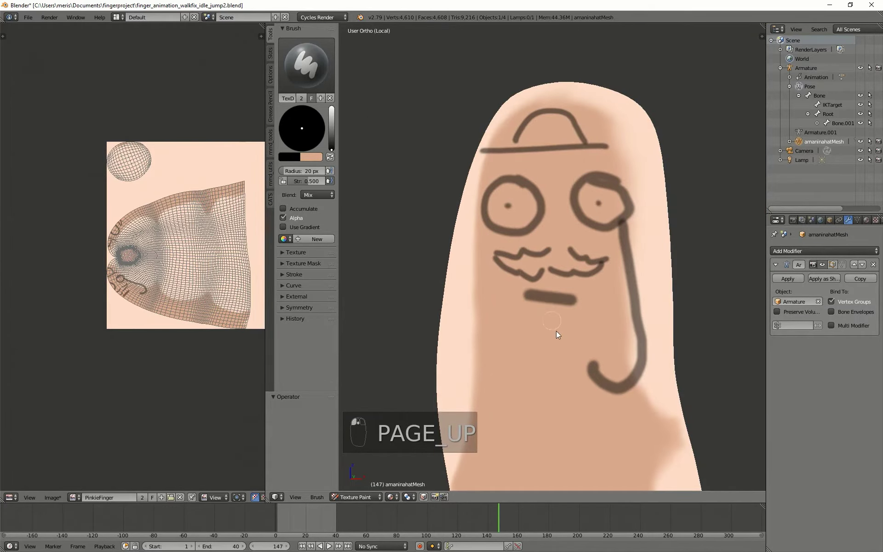
{"action": "key", "text": "Page_Up"}
{"action": "key", "text": "ctrl+z"}
{"action": "scroll", "coordinate": [531, 347], "scroll_direction": "up", "scroll_amount": 6}
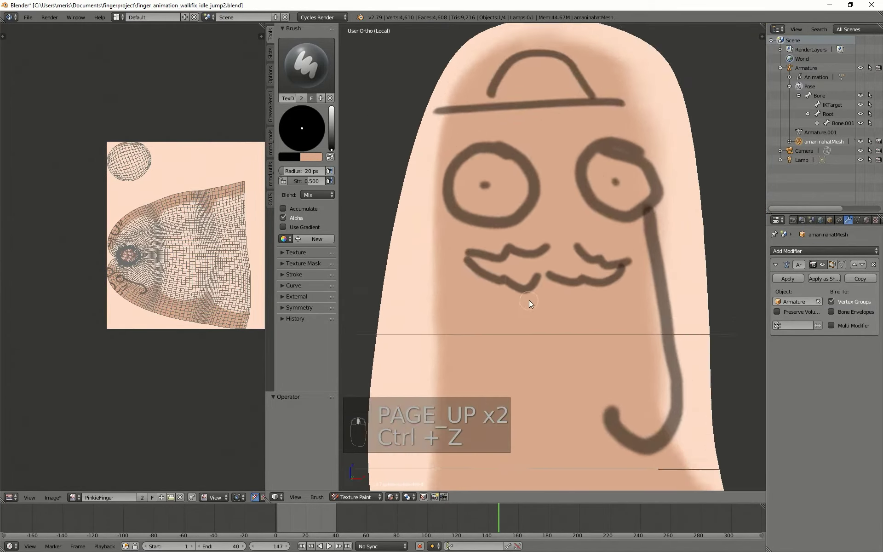
{"action": "left_click_drag", "start_coordinate": [675, 275], "coordinate": [551, 290]}
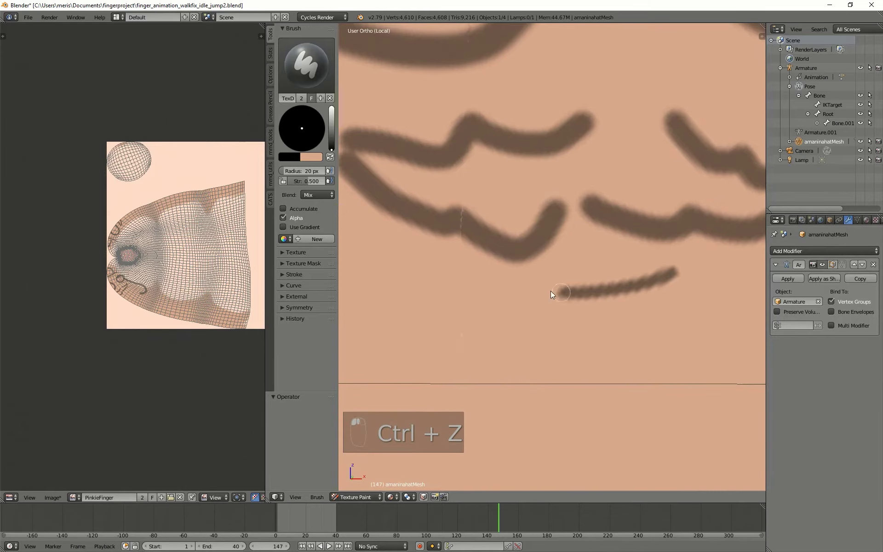
Try to draw a bent arm freehand on the finger's side below the face, and undo its strokes
{"action": "scroll", "coordinate": [584, 355], "scroll_direction": "down", "scroll_amount": 6}
{"action": "middle_click_drag", "start_coordinate": [397, 347], "coordinate": [433, 352]}
{"action": "middle_click_drag", "start_coordinate": [550, 396], "coordinate": [642, 268], "text": "shift"}
{"action": "scroll", "coordinate": [474, 350], "scroll_direction": "up", "scroll_amount": 3}
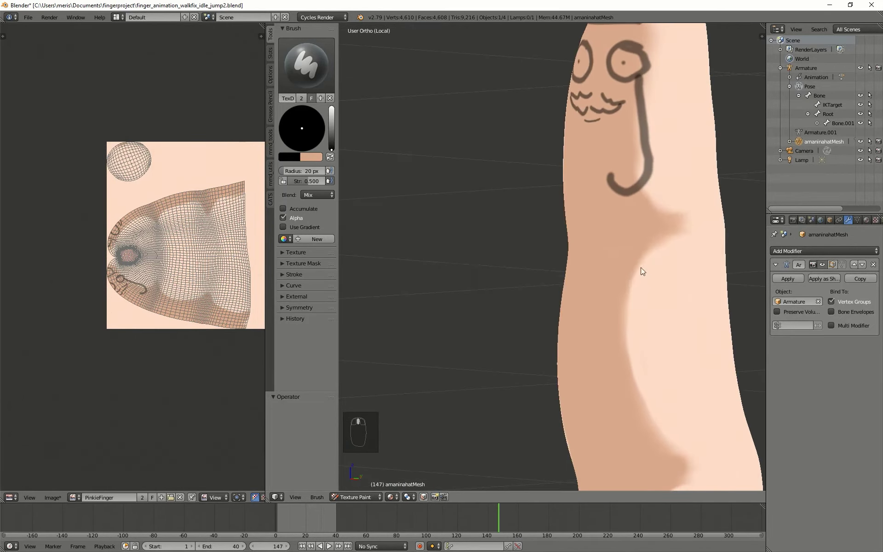
{"action": "mouse_move", "coordinate": [658, 229]}
{"action": "left_mouse_down"}
{"action": "mouse_move", "coordinate": [634, 442]}
{"action": "mouse_move", "coordinate": [689, 302]}
{"action": "left_mouse_up"}
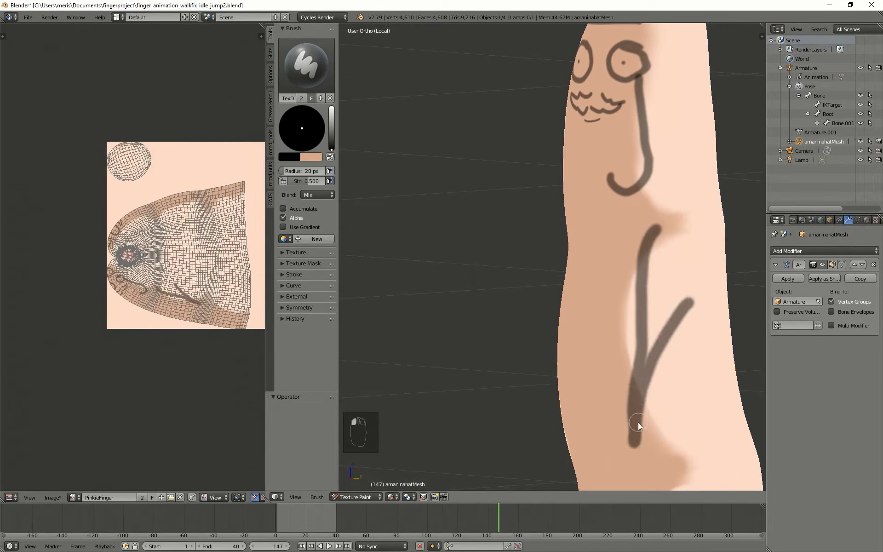
{"action": "left_click_drag", "start_coordinate": [636, 427], "coordinate": [599, 278]}
{"action": "key", "text": "ctrl+z"}
{"action": "key", "text": "ctrl+z"}
{"action": "key", "text": "ctrl+z"}
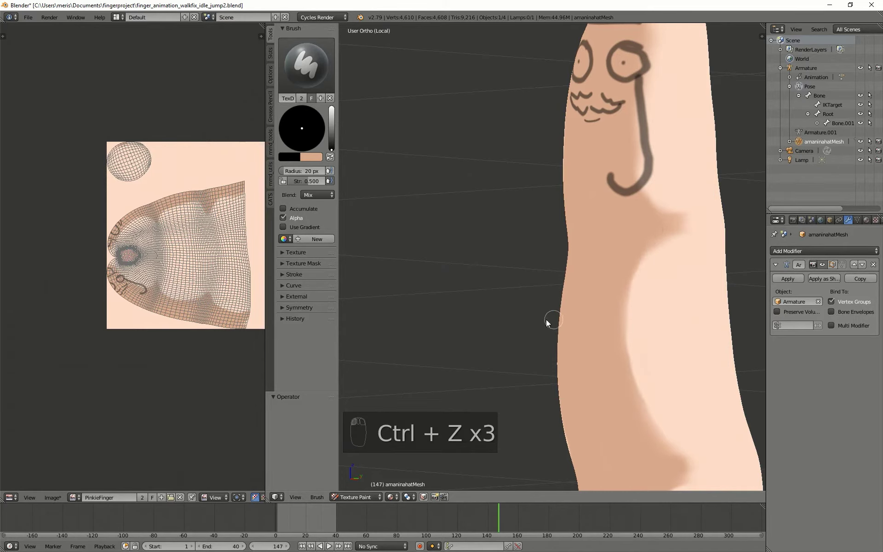
Try a straight stroke down the middle of the finger with the Line stroke method, and undo it
{"action": "middle_click_drag", "start_coordinate": [546, 319], "coordinate": [607, 338]}
{"action": "middle_click_drag", "start_coordinate": [535, 309], "coordinate": [590, 276], "text": "shift"}
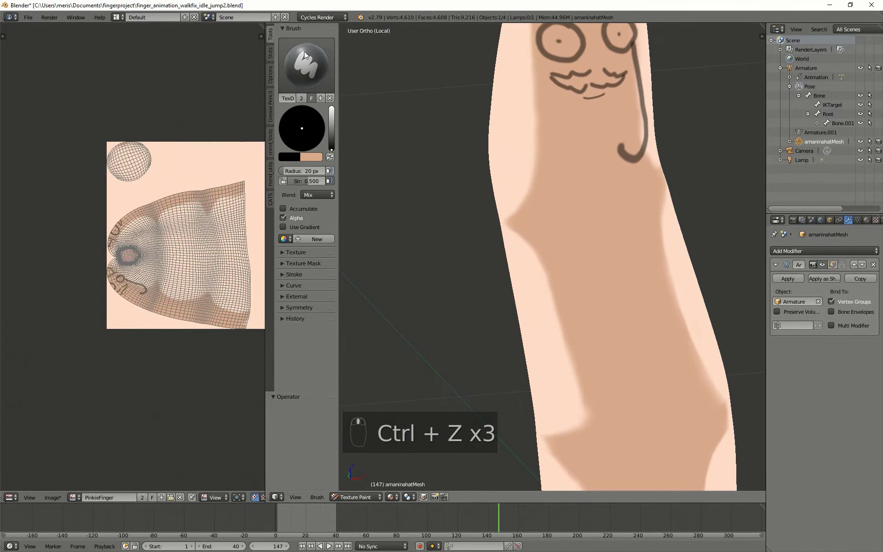
{"action": "left_click", "coordinate": [283, 274]}
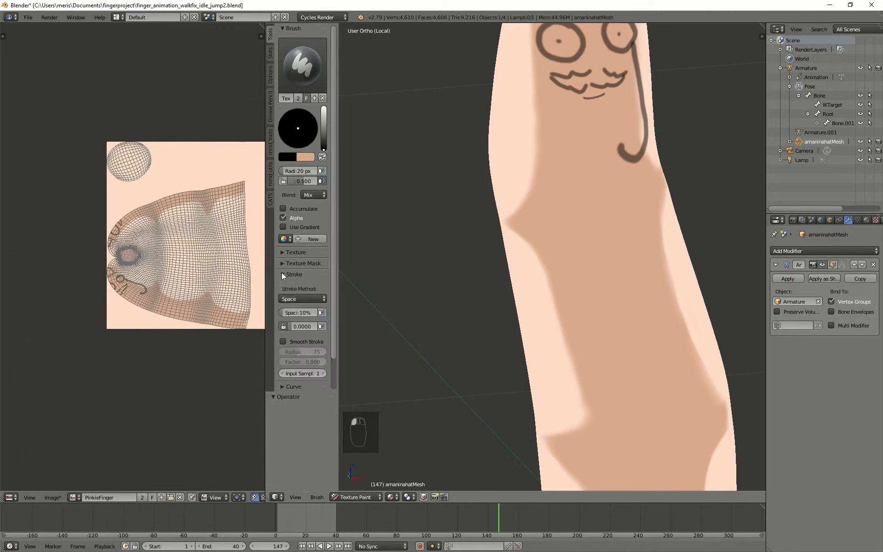
{"action": "left_click", "coordinate": [302, 297]}
{"action": "left_click", "coordinate": [305, 236]}
{"action": "middle_click_drag", "start_coordinate": [551, 310], "coordinate": [541, 223], "text": "shift"}
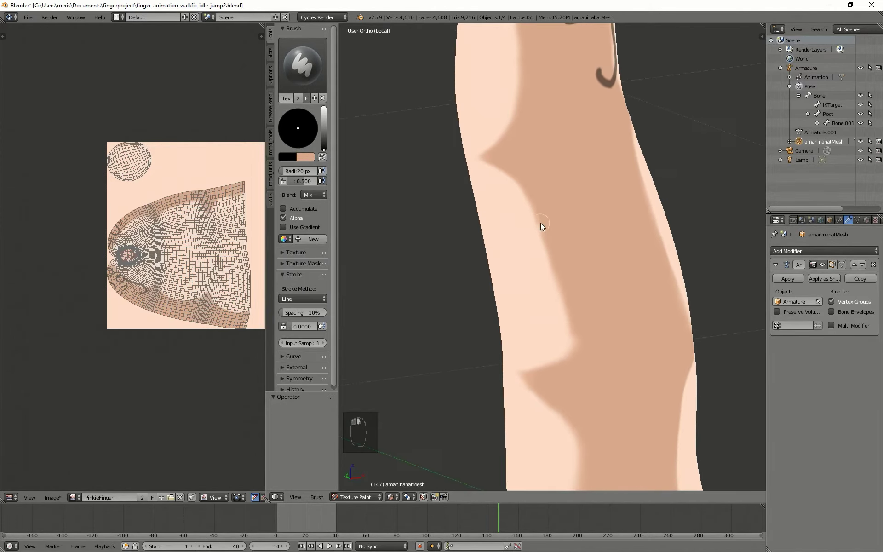
{"action": "left_click_drag", "start_coordinate": [520, 175], "coordinate": [583, 431]}
{"action": "mouse_move", "coordinate": [574, 433]}
{"action": "middle_mouse_down"}
{"action": "mouse_move", "coordinate": [509, 351]}
{"action": "mouse_move", "coordinate": [552, 347]}
{"action": "mouse_move", "coordinate": [495, 292]}
{"action": "middle_mouse_up"}
{"action": "key", "text": "ctrl+z"}
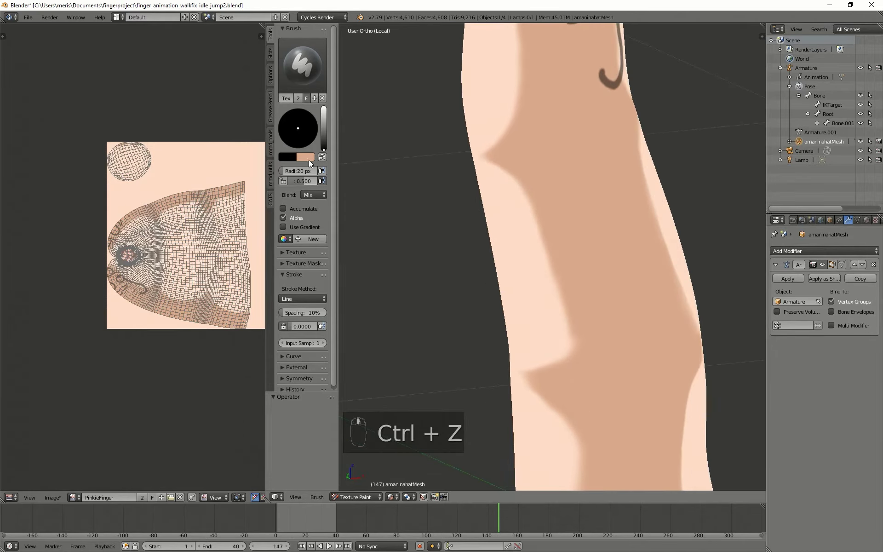
Set the stroke method back to Space and draw a short arched stroke on the finger's side between the joint creases
{"action": "left_click", "coordinate": [303, 298]}
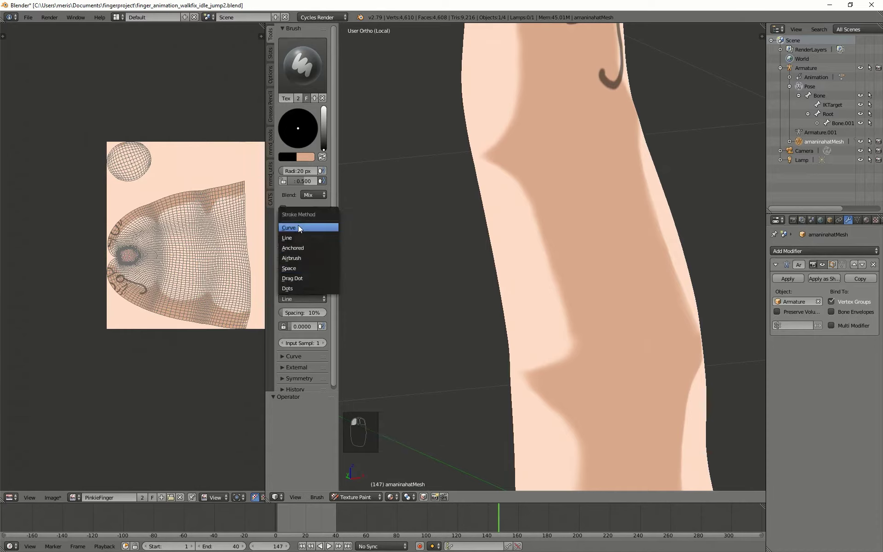
{"action": "left_click", "coordinate": [299, 268]}
{"action": "mouse_move", "coordinate": [506, 271]}
{"action": "middle_mouse_down"}
{"action": "mouse_move", "coordinate": [664, 272]}
{"action": "mouse_move", "coordinate": [597, 270]}
{"action": "middle_mouse_up"}
{"action": "middle_click_drag", "start_coordinate": [510, 228], "coordinate": [590, 240]}
{"action": "left_click_drag", "start_coordinate": [590, 240], "coordinate": [642, 249]}
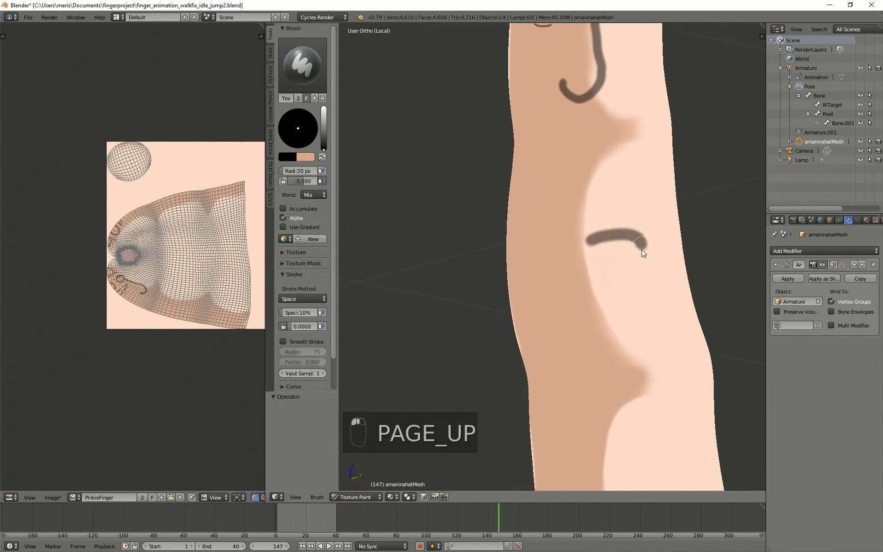
Draw a matching C-shaped curve on the opposite side of the finger, replacing a smaller first attempt
{"action": "mouse_move", "coordinate": [642, 250]}
{"action": "middle_mouse_down"}
{"action": "mouse_move", "coordinate": [581, 275]}
{"action": "mouse_move", "coordinate": [469, 282]}
{"action": "middle_mouse_up"}
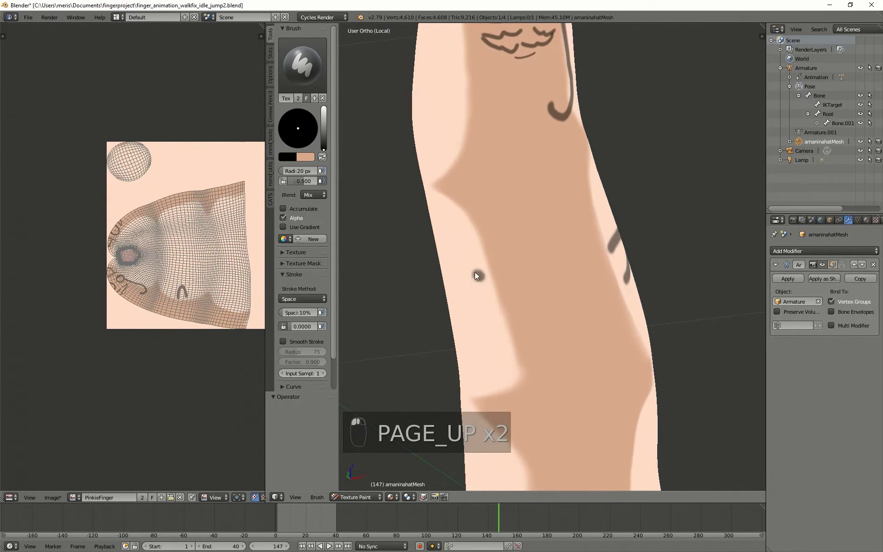
{"action": "scroll", "coordinate": [502, 307], "scroll_direction": "down", "scroll_amount": 4}
{"action": "scroll", "coordinate": [495, 299], "scroll_direction": "up", "scroll_amount": 4}
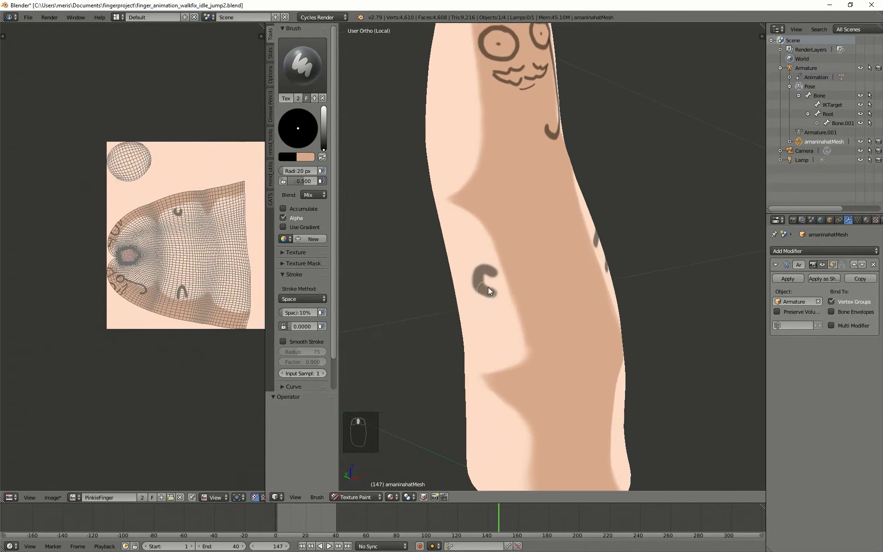
{"action": "key", "text": "ctrl+z"}
{"action": "scroll", "coordinate": [504, 304], "scroll_direction": "down", "scroll_amount": 2}
{"action": "mouse_move", "coordinate": [515, 299]}
{"action": "middle_mouse_down"}
{"action": "mouse_move", "coordinate": [474, 288]}
{"action": "mouse_move", "coordinate": [525, 285]}
{"action": "mouse_move", "coordinate": [515, 296]}
{"action": "mouse_move", "coordinate": [541, 259]}
{"action": "mouse_move", "coordinate": [489, 243]}
{"action": "mouse_move", "coordinate": [502, 248]}
{"action": "middle_mouse_up"}
{"action": "scroll", "coordinate": [492, 313], "scroll_direction": "up", "scroll_amount": 1}
Set the stroke method to Line, try a long straight stroke from below the C-shaped hook to the finger's base, and undo it
{"action": "left_click", "coordinate": [316, 296]}
{"action": "left_click", "coordinate": [302, 244]}
{"action": "scroll", "coordinate": [461, 237], "scroll_direction": "up", "scroll_amount": 3}
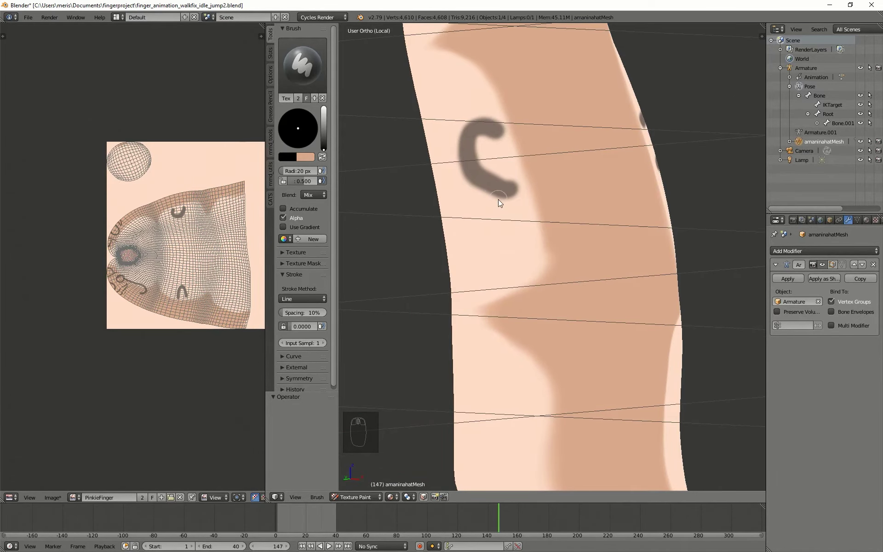
{"action": "scroll", "coordinate": [505, 210], "scroll_direction": "down", "scroll_amount": 2}
{"action": "left_click_drag", "start_coordinate": [529, 355], "coordinate": [535, 421]}
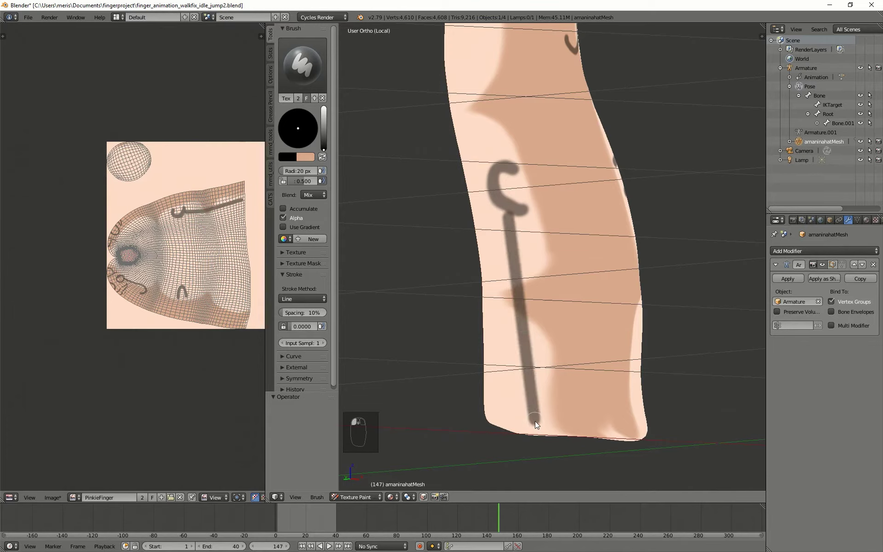
{"action": "key", "text": "ctrl+z"}
Draw a straight umbrella shaft from the hook to the finger's base, with two outer ribs fanning up from its lower end
{"action": "middle_click_drag", "start_coordinate": [457, 349], "coordinate": [532, 282], "text": "shift"}
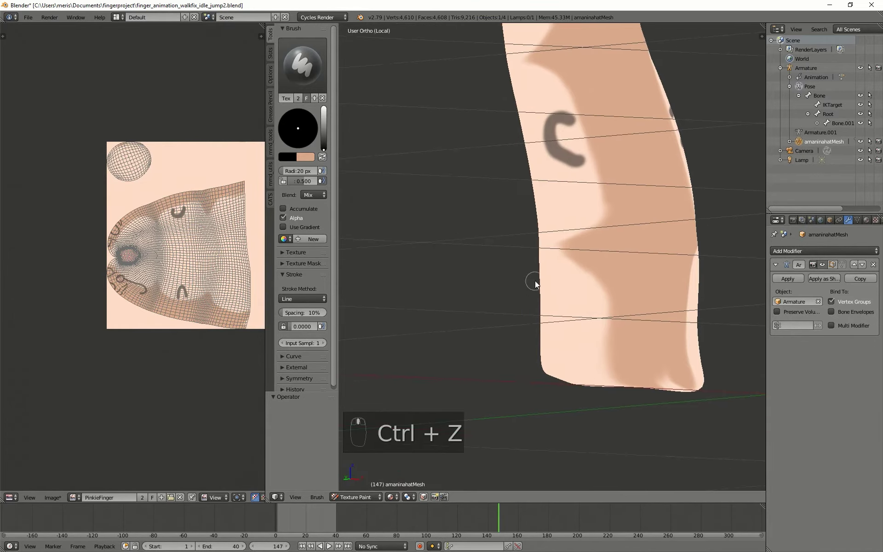
{"action": "scroll", "coordinate": [591, 118], "scroll_direction": "up", "scroll_amount": 2}
{"action": "left_click_drag", "start_coordinate": [574, 144], "coordinate": [603, 414]}
{"action": "left_click_drag", "start_coordinate": [602, 414], "coordinate": [638, 161]}
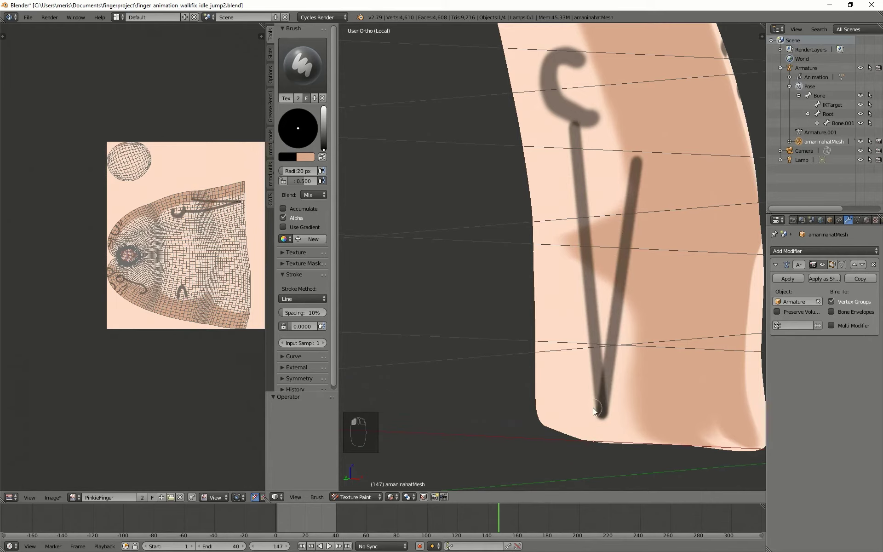
{"action": "left_click_drag", "start_coordinate": [594, 409], "coordinate": [543, 168]}
Try a shorter inner rib between the umbrella's shaft and outer rib, and undo the last strokes
{"action": "left_click_drag", "start_coordinate": [610, 322], "coordinate": [601, 165]}
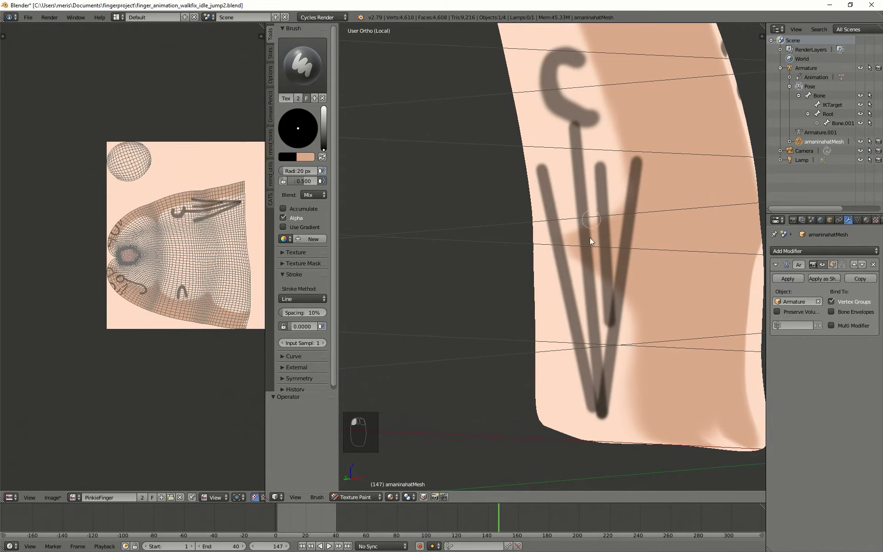
{"action": "left_click_drag", "start_coordinate": [543, 159], "coordinate": [543, 159]}
{"action": "scroll", "coordinate": [552, 207], "scroll_direction": "down", "scroll_amount": 5}
{"action": "key", "text": "Page_Up"}
{"action": "mouse_move", "coordinate": [575, 269]}
{"action": "middle_mouse_down"}
{"action": "mouse_move", "coordinate": [509, 266]}
{"action": "mouse_move", "coordinate": [637, 281]}
{"action": "mouse_move", "coordinate": [541, 350]}
{"action": "mouse_move", "coordinate": [508, 306]}
{"action": "mouse_move", "coordinate": [554, 282]}
{"action": "mouse_move", "coordinate": [536, 285]}
{"action": "mouse_move", "coordinate": [564, 316]}
{"action": "middle_mouse_up"}
{"action": "key", "text": "ctrl+z"}
{"action": "key", "text": "ctrl+z"}
{"action": "key", "text": "ctrl+z"}
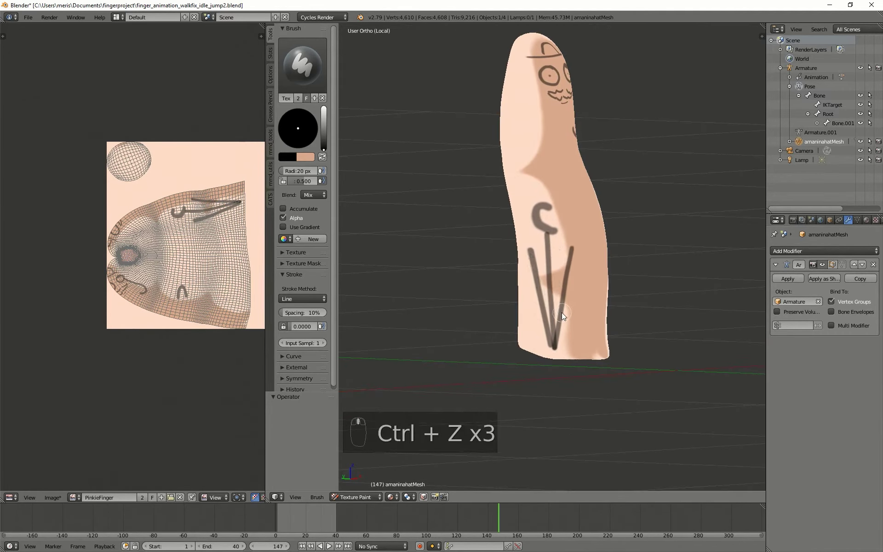
Draw two inner umbrella ribs from the base on either side of the shaft, and short slanted segments joining the rib tips
{"action": "scroll", "coordinate": [562, 313], "scroll_direction": "up", "scroll_amount": 4}
{"action": "scroll", "coordinate": [578, 255], "scroll_direction": "up", "scroll_amount": 1}
{"action": "mouse_move", "coordinate": [581, 374]}
{"action": "left_mouse_down"}
{"action": "mouse_move", "coordinate": [617, 112]}
{"action": "mouse_move", "coordinate": [599, 76]}
{"action": "left_mouse_up"}
{"action": "left_click_drag", "start_coordinate": [576, 368], "coordinate": [532, 77]}
{"action": "middle_click_drag", "start_coordinate": [533, 205], "coordinate": [520, 230], "text": "shift"}
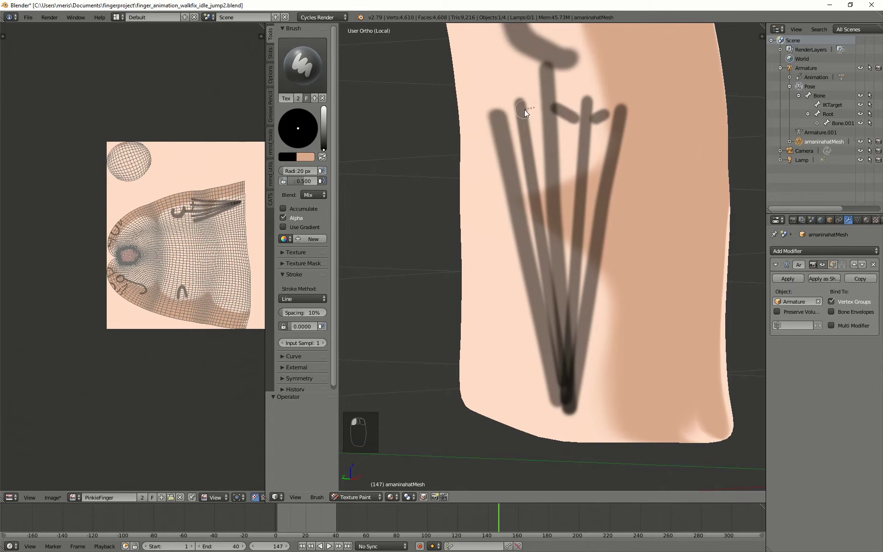
Try to build a small angular shape from straight segments above the umbrella's hooked handle, and undo its strokes
{"action": "scroll", "coordinate": [625, 259], "scroll_direction": "down", "scroll_amount": 2}
{"action": "mouse_move", "coordinate": [625, 260]}
{"action": "middle_mouse_down"}
{"action": "mouse_move", "coordinate": [490, 259]}
{"action": "mouse_move", "coordinate": [704, 276]}
{"action": "middle_mouse_up"}
{"action": "mouse_move", "coordinate": [569, 324]}
{"action": "middle_mouse_down"}
{"action": "mouse_move", "coordinate": [583, 315]}
{"action": "mouse_move", "coordinate": [552, 322]}
{"action": "mouse_move", "coordinate": [516, 312]}
{"action": "mouse_move", "coordinate": [512, 161]}
{"action": "mouse_move", "coordinate": [556, 294]}
{"action": "middle_mouse_up"}
{"action": "scroll", "coordinate": [545, 261], "scroll_direction": "up", "scroll_amount": 1}
{"action": "scroll", "coordinate": [556, 286], "scroll_direction": "up", "scroll_amount": 4}
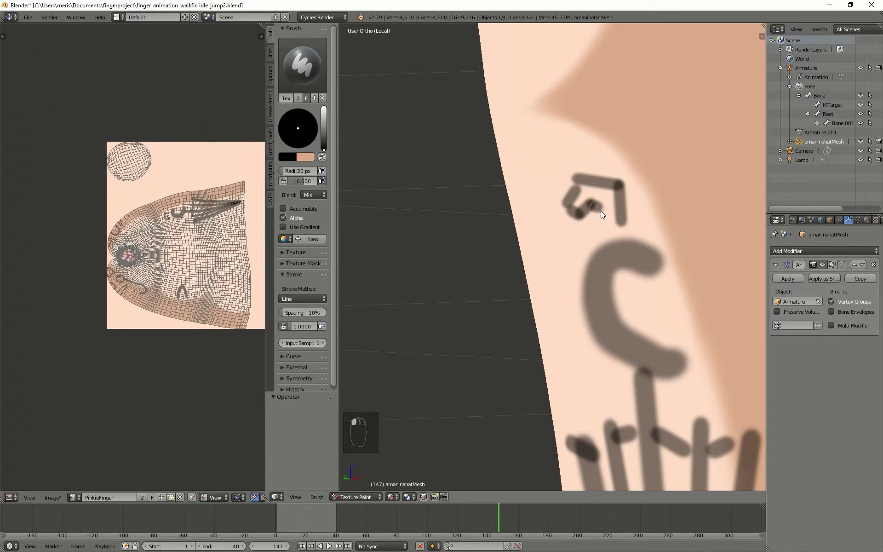
{"action": "left_click_drag", "start_coordinate": [608, 229], "coordinate": [609, 231]}
{"action": "scroll", "coordinate": [570, 251], "scroll_direction": "down", "scroll_amount": 4}
{"action": "mouse_move", "coordinate": [536, 268]}
{"action": "middle_mouse_down"}
{"action": "mouse_move", "coordinate": [601, 256]}
{"action": "mouse_move", "coordinate": [393, 252]}
{"action": "mouse_move", "coordinate": [485, 262]}
{"action": "middle_mouse_up"}
{"action": "scroll", "coordinate": [543, 249], "scroll_direction": "down", "scroll_amount": 3}
{"action": "key", "text": "ctrl+z"}
{"action": "key", "text": "ctrl+z"}
{"action": "key", "text": "ctrl+z"}
{"action": "key", "text": "ctrl+z"}
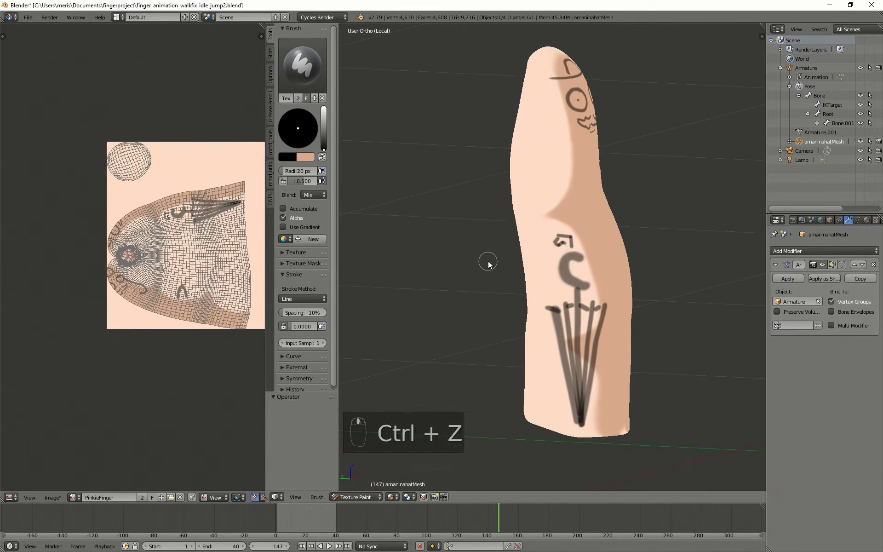
{"action": "key", "text": "ctrl+z"}
{"action": "key", "text": "ctrl+z"}
{"action": "key", "text": "ctrl+z"}
Set the stroke method back to Space and draw a small arch with a shorter curve beneath it above the umbrella's handle
{"action": "scroll", "coordinate": [489, 263], "scroll_direction": "up", "scroll_amount": 3}
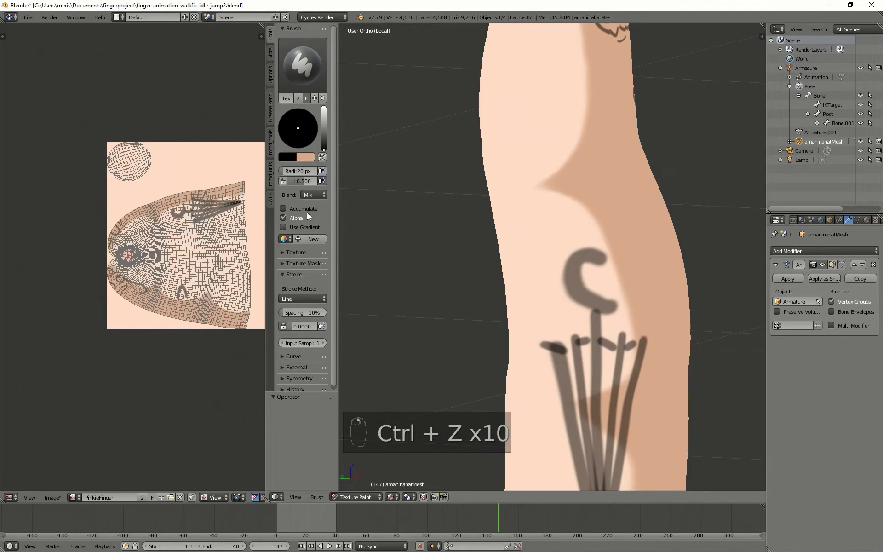
{"action": "left_click", "coordinate": [310, 299]}
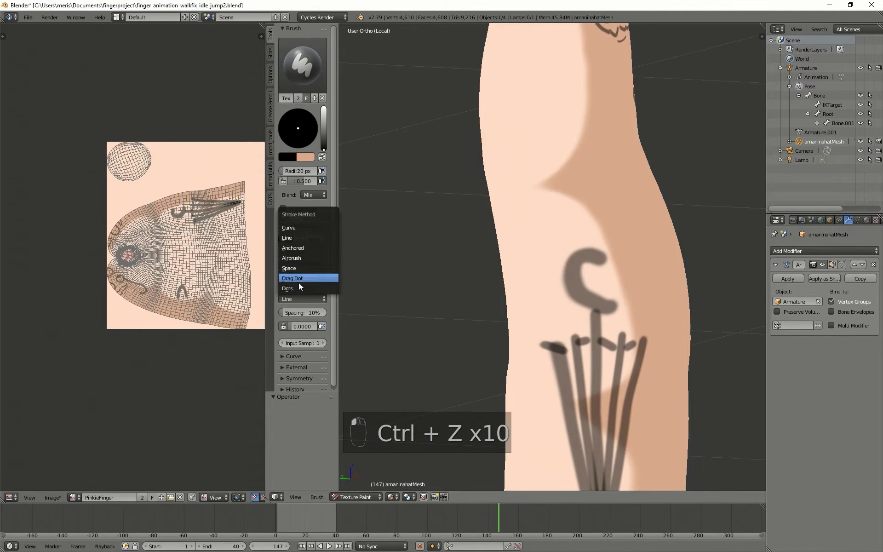
{"action": "left_click", "coordinate": [288, 268]}
{"action": "scroll", "coordinate": [593, 255], "scroll_direction": "up", "scroll_amount": 2}
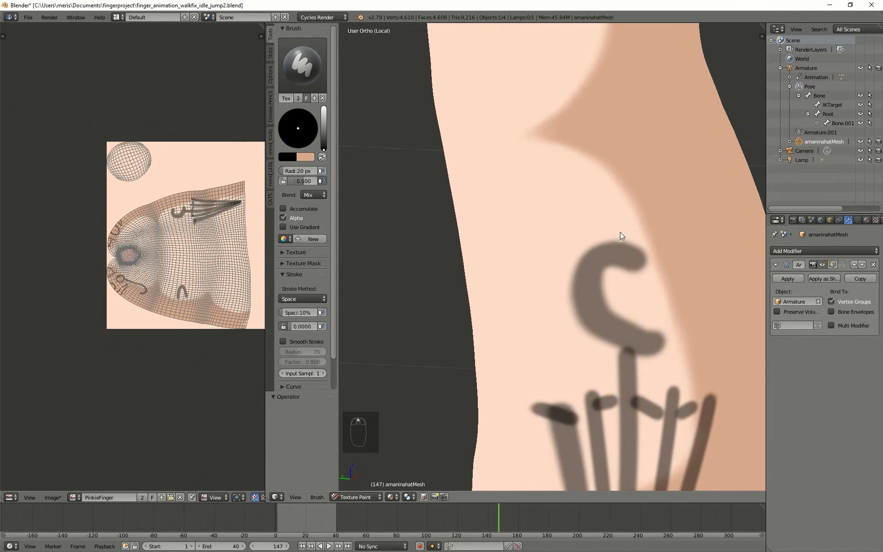
{"action": "scroll", "coordinate": [606, 248], "scroll_direction": "down", "scroll_amount": 3}
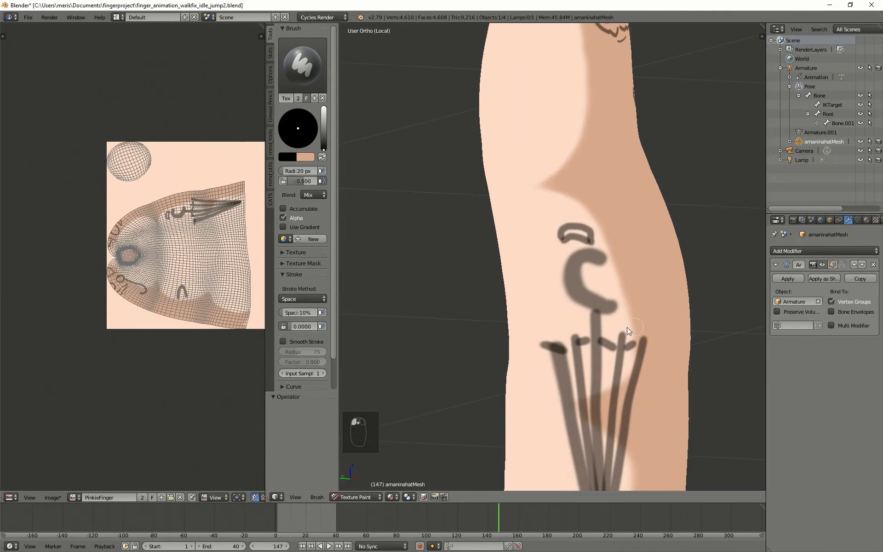
Examine the face, umbrella and side curves around the whole finger from several angles
{"action": "middle_click_drag", "start_coordinate": [628, 327], "coordinate": [596, 322]}
{"action": "scroll", "coordinate": [660, 318], "scroll_direction": "down", "scroll_amount": 3}
{"action": "mouse_move", "coordinate": [660, 318]}
{"action": "middle_mouse_down"}
{"action": "mouse_move", "coordinate": [530, 322]}
{"action": "mouse_move", "coordinate": [625, 349]}
{"action": "mouse_move", "coordinate": [657, 337]}
{"action": "middle_mouse_up"}
{"action": "scroll", "coordinate": [657, 337], "scroll_direction": "down", "scroll_amount": 3}
{"action": "mouse_move", "coordinate": [542, 329]}
{"action": "middle_mouse_down"}
{"action": "mouse_move", "coordinate": [657, 294]}
{"action": "mouse_move", "coordinate": [489, 307]}
{"action": "mouse_move", "coordinate": [385, 287]}
{"action": "mouse_move", "coordinate": [490, 302]}
{"action": "mouse_move", "coordinate": [547, 345]}
{"action": "mouse_move", "coordinate": [612, 347]}
{"action": "mouse_move", "coordinate": [593, 379]}
{"action": "mouse_move", "coordinate": [483, 370]}
{"action": "mouse_move", "coordinate": [588, 258]}
{"action": "mouse_move", "coordinate": [627, 270]}
{"action": "mouse_move", "coordinate": [572, 296]}
{"action": "mouse_move", "coordinate": [543, 328]}
{"action": "mouse_move", "coordinate": [497, 322]}
{"action": "middle_mouse_up"}
{"action": "scroll", "coordinate": [434, 359], "scroll_direction": "up", "scroll_amount": 3}
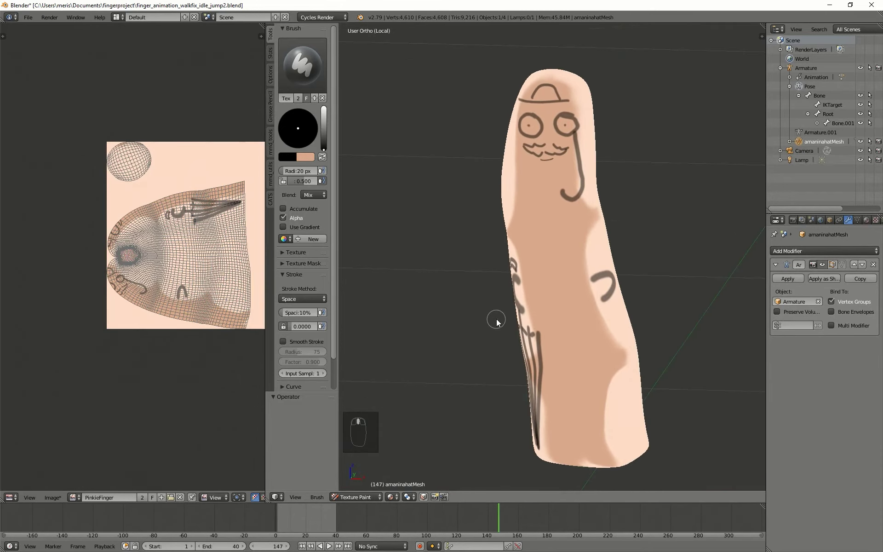
{"action": "mouse_move", "coordinate": [406, 386]}
{"action": "middle_mouse_down"}
{"action": "mouse_move", "coordinate": [537, 299]}
{"action": "mouse_move", "coordinate": [540, 315]}
{"action": "mouse_move", "coordinate": [513, 296]}
{"action": "mouse_move", "coordinate": [434, 285]}
{"action": "mouse_move", "coordinate": [359, 298]}
{"action": "mouse_move", "coordinate": [504, 349]}
{"action": "mouse_move", "coordinate": [581, 337]}
{"action": "middle_mouse_up"}
{"action": "middle_click_drag", "start_coordinate": [446, 295], "coordinate": [503, 325]}
{"action": "middle_click_drag", "start_coordinate": [652, 375], "coordinate": [655, 394]}
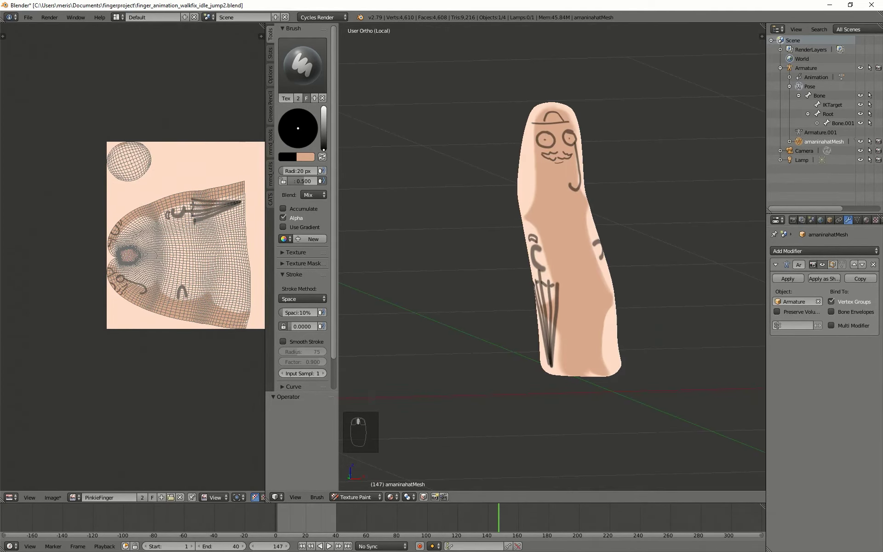
Paint the flat cut end of the finger dark red with a 79 px brush at strength 1.000
{"action": "key", "text": "ctrl+z"}
{"action": "key", "text": "ctrl+z"}
{"action": "key", "text": "ctrl+z"}
{"action": "mouse_move", "coordinate": [572, 197]}
{"action": "middle_mouse_down"}
{"action": "mouse_move", "coordinate": [473, 202]}
{"action": "mouse_move", "coordinate": [473, 343]}
{"action": "mouse_move", "coordinate": [513, 365]}
{"action": "mouse_move", "coordinate": [531, 266]}
{"action": "mouse_move", "coordinate": [469, 302]}
{"action": "mouse_move", "coordinate": [593, 262]}
{"action": "middle_mouse_up"}
{"action": "left_click", "coordinate": [598, 260]}
{"action": "mouse_move", "coordinate": [598, 261]}
{"action": "left_mouse_down"}
{"action": "mouse_move", "coordinate": [543, 293]}
{"action": "mouse_move", "coordinate": [630, 246]}
{"action": "mouse_move", "coordinate": [592, 253]}
{"action": "mouse_move", "coordinate": [597, 297]}
{"action": "mouse_move", "coordinate": [621, 209]}
{"action": "mouse_move", "coordinate": [551, 210]}
{"action": "mouse_move", "coordinate": [518, 254]}
{"action": "mouse_move", "coordinate": [546, 347]}
{"action": "mouse_move", "coordinate": [641, 287]}
{"action": "mouse_move", "coordinate": [643, 207]}
{"action": "mouse_move", "coordinate": [625, 317]}
{"action": "mouse_move", "coordinate": [580, 347]}
{"action": "mouse_move", "coordinate": [640, 288]}
{"action": "mouse_move", "coordinate": [636, 316]}
{"action": "mouse_move", "coordinate": [577, 233]}
{"action": "left_mouse_up"}
{"action": "mouse_move", "coordinate": [578, 234]}
{"action": "middle_mouse_down"}
{"action": "mouse_move", "coordinate": [483, 325]}
{"action": "mouse_move", "coordinate": [504, 292]}
{"action": "mouse_move", "coordinate": [489, 274]}
{"action": "mouse_move", "coordinate": [509, 309]}
{"action": "mouse_move", "coordinate": [479, 339]}
{"action": "mouse_move", "coordinate": [495, 326]}
{"action": "middle_mouse_up"}
{"action": "middle_click_drag", "start_coordinate": [566, 437], "coordinate": [590, 409]}
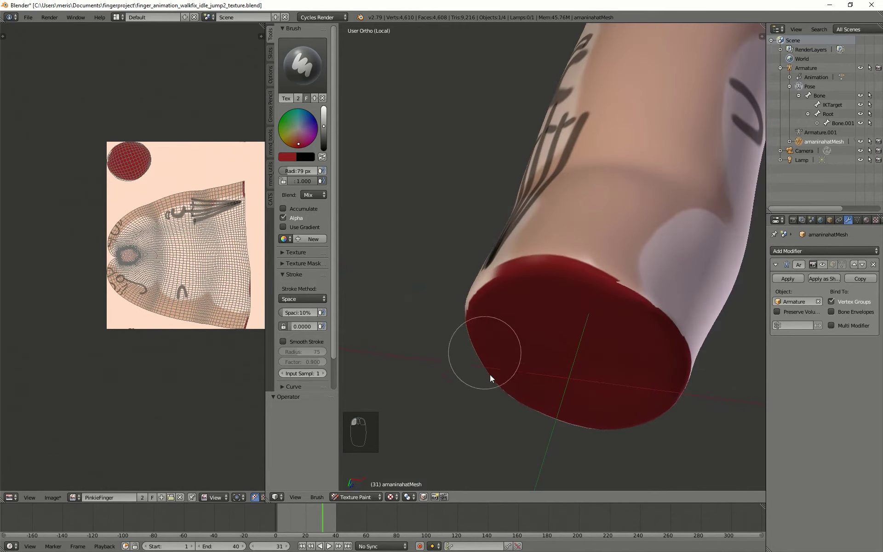
Extend the dark red paint over the rim of the cut end beside the umbrella's tip
{"action": "key", "text": "Page_Up"}
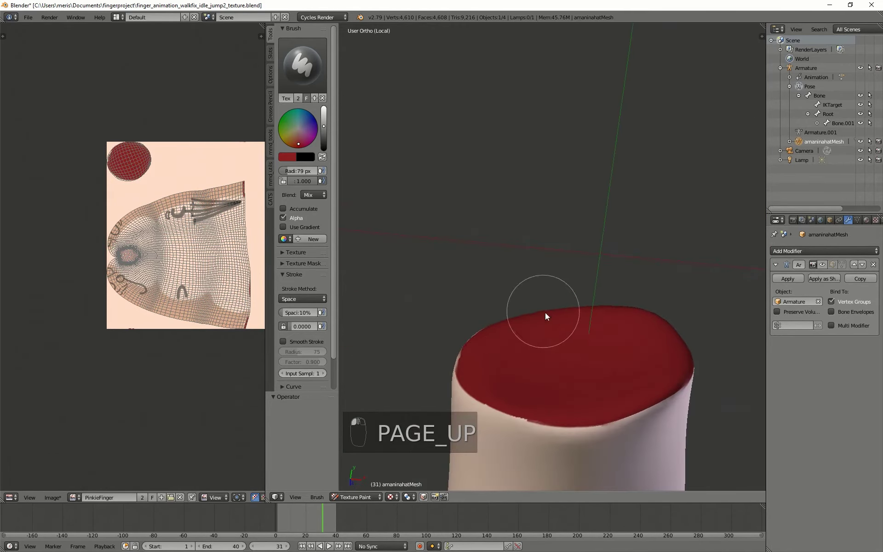
{"action": "mouse_move", "coordinate": [582, 402]}
{"action": "middle_mouse_down"}
{"action": "mouse_move", "coordinate": [573, 409]}
{"action": "mouse_move", "coordinate": [543, 359]}
{"action": "mouse_move", "coordinate": [556, 354]}
{"action": "mouse_move", "coordinate": [524, 317]}
{"action": "mouse_move", "coordinate": [588, 324]}
{"action": "mouse_move", "coordinate": [562, 289]}
{"action": "mouse_move", "coordinate": [575, 351]}
{"action": "mouse_move", "coordinate": [574, 302]}
{"action": "middle_mouse_up"}
{"action": "key", "text": "Page_Up"}
{"action": "scroll", "coordinate": [75, 225], "scroll_direction": "up", "scroll_amount": 2}
{"action": "key", "text": "Page_Up"}
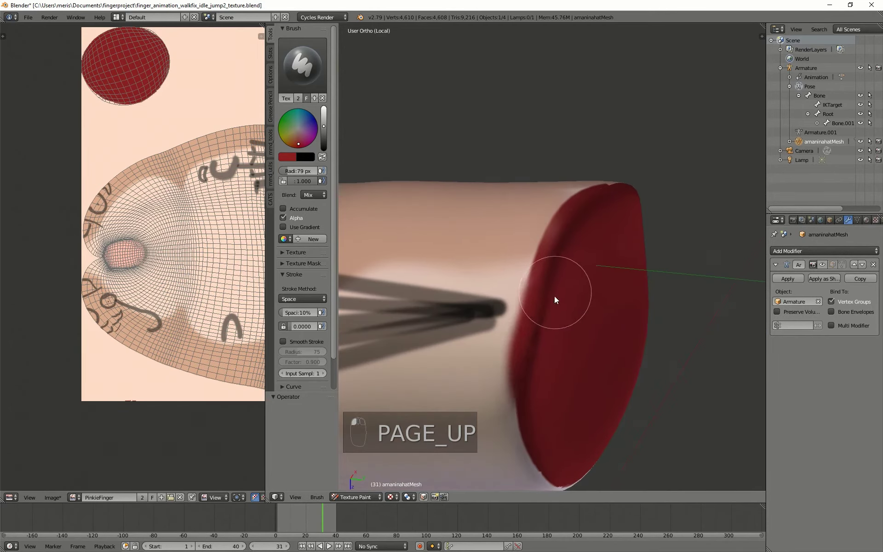
{"action": "middle_click_drag", "start_coordinate": [555, 298], "coordinate": [557, 324]}
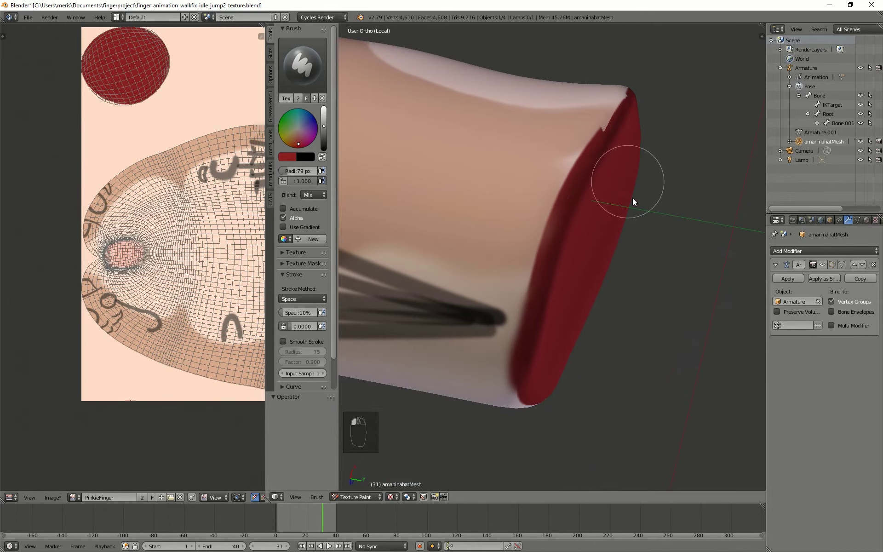
Paint dark red over the pale rim of the cut end along the finger's opposite side
{"action": "key", "text": "Page_Up"}
{"action": "middle_click_drag", "start_coordinate": [631, 197], "coordinate": [551, 282]}
{"action": "mouse_move", "coordinate": [611, 214]}
{"action": "middle_mouse_down"}
{"action": "mouse_move", "coordinate": [549, 276]}
{"action": "mouse_move", "coordinate": [518, 239]}
{"action": "mouse_move", "coordinate": [554, 257]}
{"action": "middle_mouse_up"}
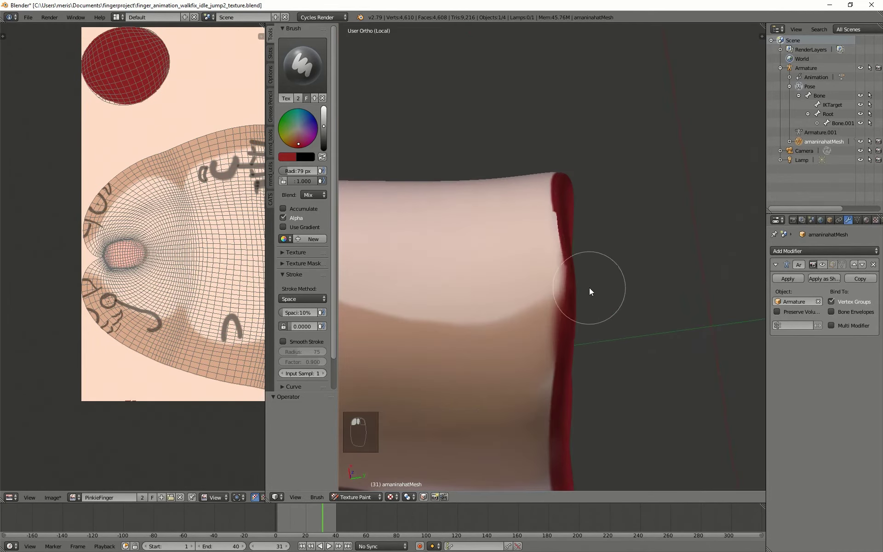
{"action": "mouse_move", "coordinate": [587, 298]}
{"action": "left_mouse_down"}
{"action": "mouse_move", "coordinate": [581, 234]}
{"action": "mouse_move", "coordinate": [568, 217]}
{"action": "mouse_move", "coordinate": [578, 183]}
{"action": "left_mouse_up"}
{"action": "mouse_move", "coordinate": [578, 181]}
{"action": "middle_mouse_down"}
{"action": "mouse_move", "coordinate": [550, 272]}
{"action": "mouse_move", "coordinate": [566, 230]}
{"action": "middle_mouse_up"}
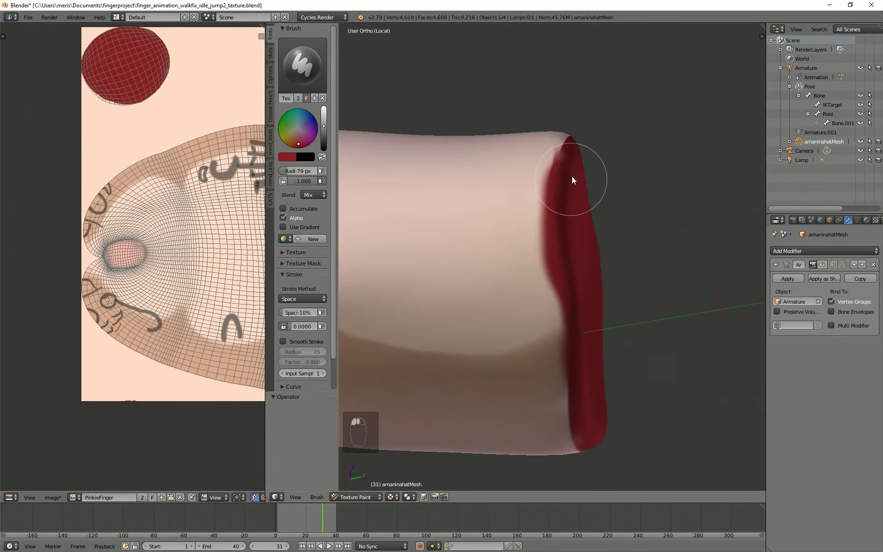
{"action": "left_click_drag", "start_coordinate": [572, 176], "coordinate": [573, 167]}
{"action": "mouse_move", "coordinate": [573, 169]}
{"action": "middle_mouse_down"}
{"action": "mouse_move", "coordinate": [497, 239]}
{"action": "mouse_move", "coordinate": [540, 195]}
{"action": "mouse_move", "coordinate": [505, 272]}
{"action": "middle_mouse_up"}
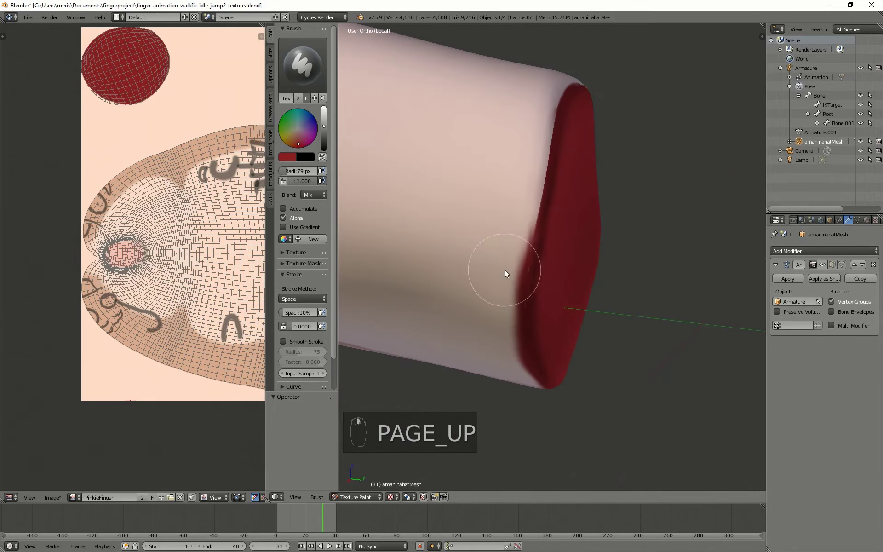
Paint an uneven dark red edge along the rest of the cut end's rim, spilling slightly onto the skin
{"action": "mouse_move", "coordinate": [505, 272]}
{"action": "left_mouse_down"}
{"action": "mouse_move", "coordinate": [543, 240]}
{"action": "mouse_move", "coordinate": [573, 161]}
{"action": "mouse_move", "coordinate": [564, 116]}
{"action": "left_mouse_up"}
{"action": "key", "text": "Page_Up"}
{"action": "middle_click_drag", "start_coordinate": [564, 116], "coordinate": [520, 202]}
{"action": "key", "text": "Page_Up"}
{"action": "middle_click_drag", "start_coordinate": [522, 286], "coordinate": [528, 232]}
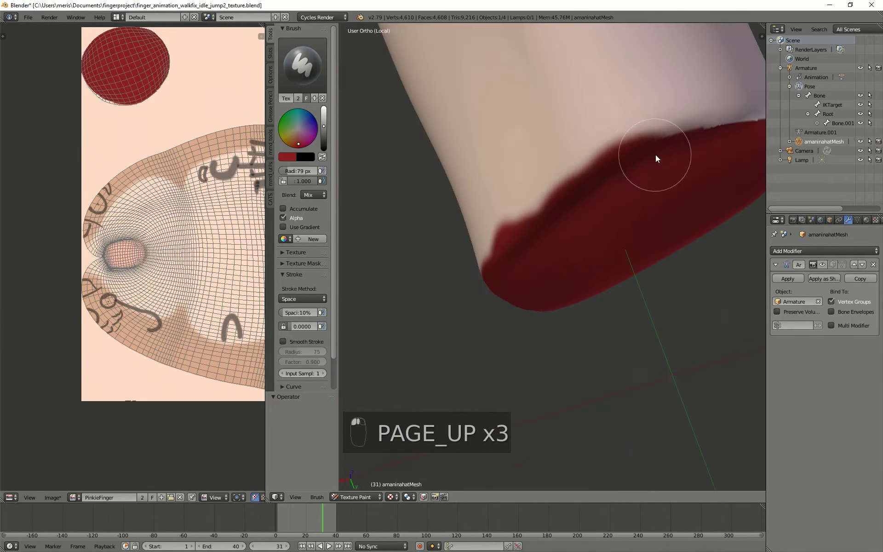
{"action": "mouse_move", "coordinate": [657, 157]}
{"action": "middle_mouse_down"}
{"action": "mouse_move", "coordinate": [567, 214]}
{"action": "mouse_move", "coordinate": [464, 207]}
{"action": "mouse_move", "coordinate": [534, 246]}
{"action": "mouse_move", "coordinate": [529, 199]}
{"action": "middle_mouse_up"}
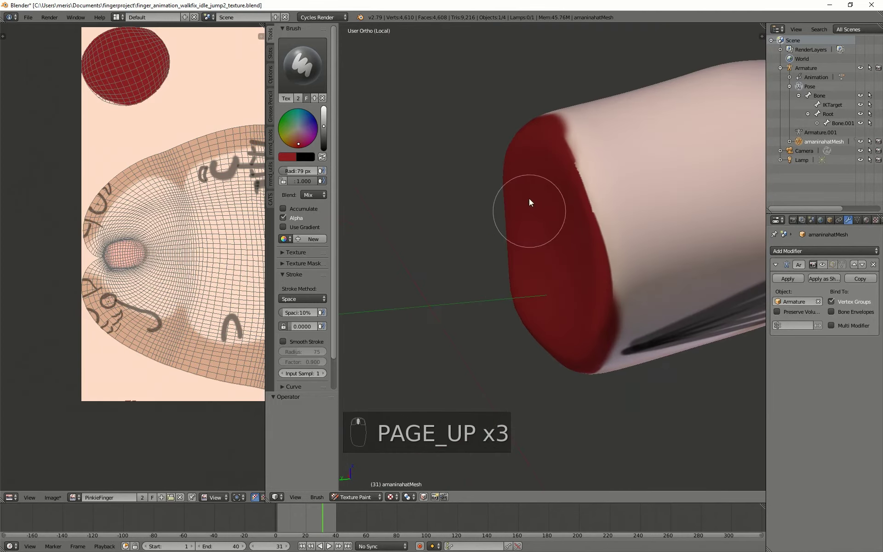
{"action": "left_click_drag", "start_coordinate": [551, 180], "coordinate": [585, 216]}
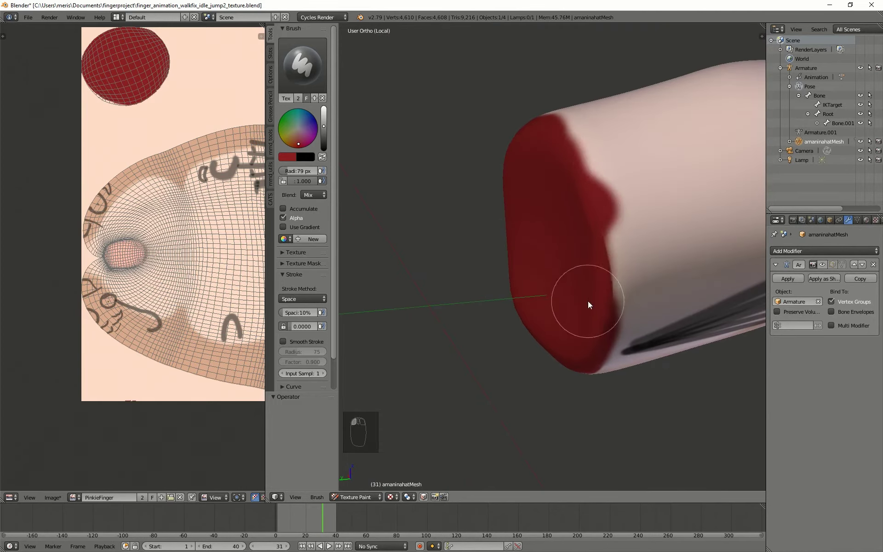
{"action": "mouse_move", "coordinate": [570, 233]}
{"action": "middle_mouse_down"}
{"action": "mouse_move", "coordinate": [526, 306]}
{"action": "mouse_move", "coordinate": [483, 215]}
{"action": "mouse_move", "coordinate": [419, 247]}
{"action": "mouse_move", "coordinate": [447, 215]}
{"action": "mouse_move", "coordinate": [531, 197]}
{"action": "mouse_move", "coordinate": [414, 239]}
{"action": "mouse_move", "coordinate": [456, 203]}
{"action": "mouse_move", "coordinate": [479, 142]}
{"action": "mouse_move", "coordinate": [533, 282]}
{"action": "mouse_move", "coordinate": [519, 266]}
{"action": "mouse_move", "coordinate": [523, 386]}
{"action": "mouse_move", "coordinate": [491, 256]}
{"action": "mouse_move", "coordinate": [469, 316]}
{"action": "mouse_move", "coordinate": [548, 351]}
{"action": "mouse_move", "coordinate": [569, 239]}
{"action": "mouse_move", "coordinate": [536, 261]}
{"action": "middle_mouse_up"}
Save the project under its existing name, finger_animation_walkfix_idle_jump2_texture.blend
{"action": "scroll", "coordinate": [509, 262], "scroll_direction": "down", "scroll_amount": 3}
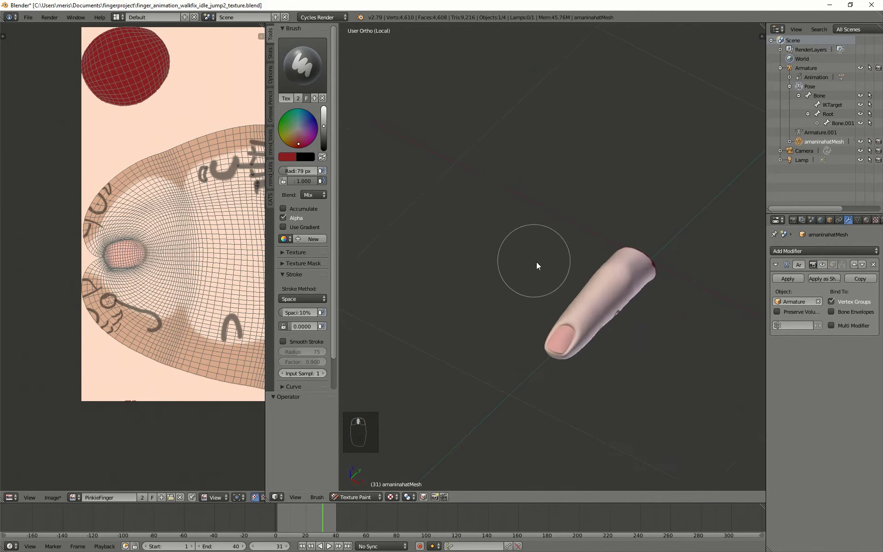
{"action": "key", "text": "ctrl+s"}
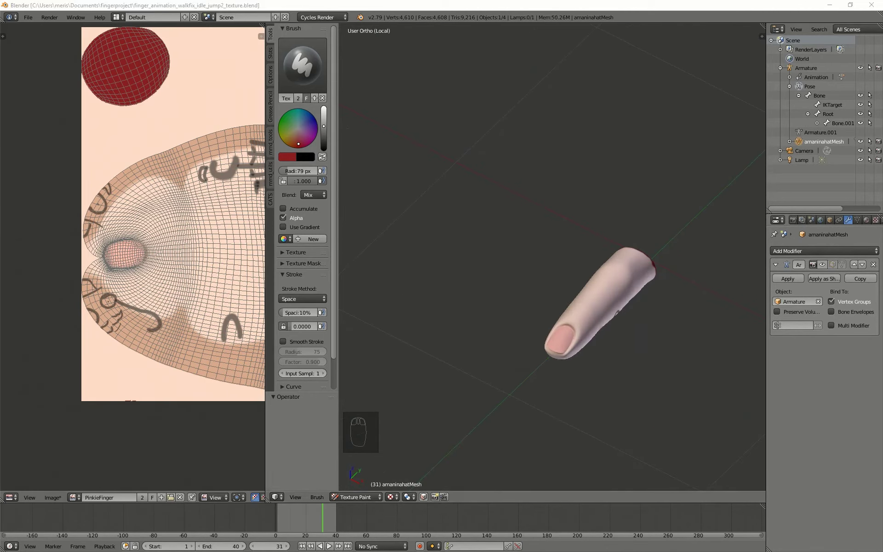
{"action": "middle_click_drag", "start_coordinate": [619, 312], "coordinate": [570, 292]}
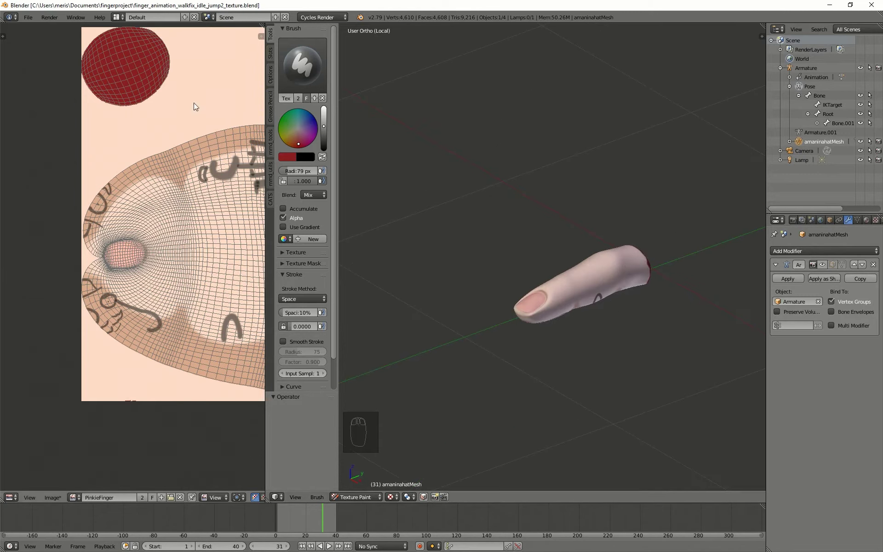
{"action": "left_click", "coordinate": [28, 17]}
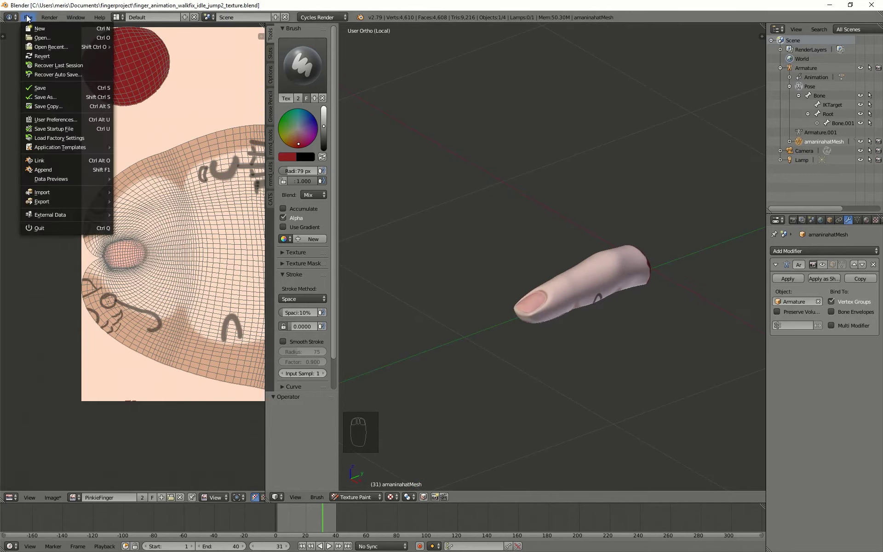
{"action": "left_click", "coordinate": [59, 87]}
Switch the finger from Texture Paint to Object Mode and leave the local view to show the whole scene
{"action": "left_click", "coordinate": [368, 498]}
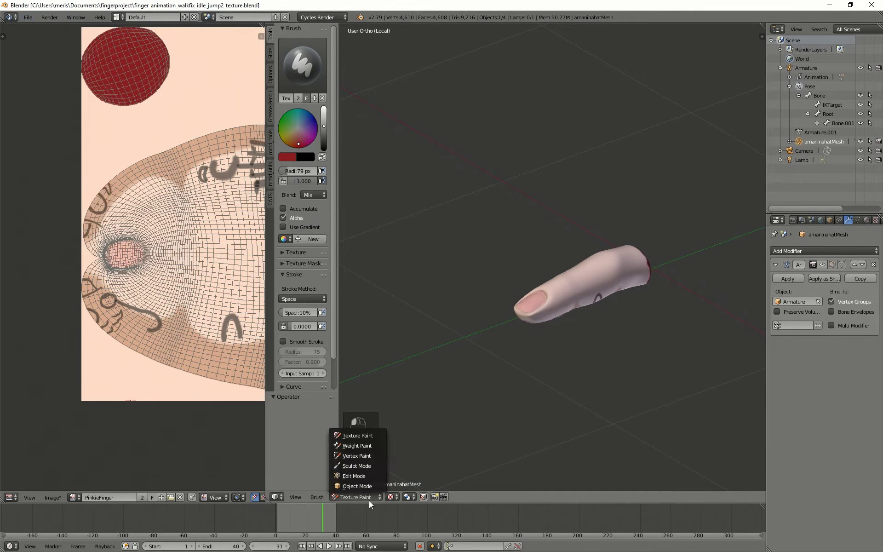
{"action": "left_click", "coordinate": [362, 487]}
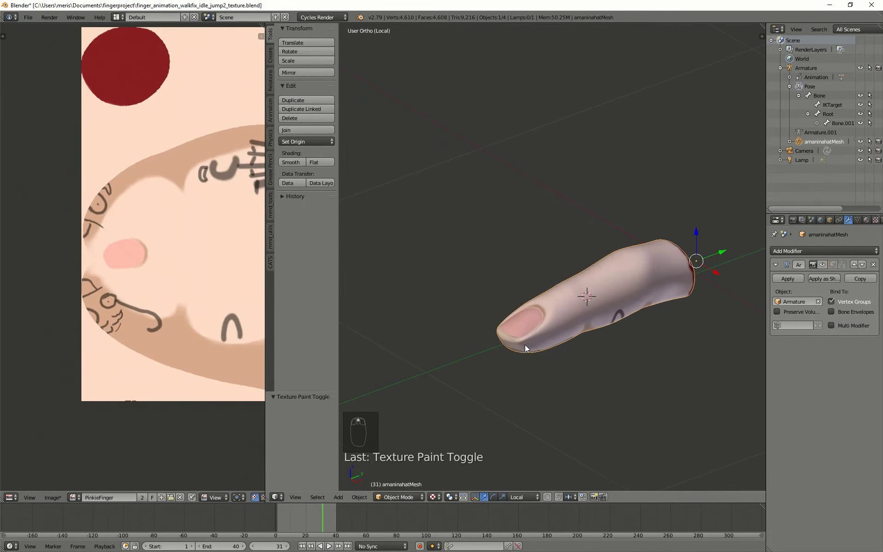
{"action": "key", "text": "KP_Divide"}
{"action": "scroll", "coordinate": [89, 166], "scroll_direction": "down", "scroll_amount": 3}
{"action": "middle_click_drag", "start_coordinate": [652, 232], "coordinate": [634, 253]}
{"action": "scroll", "coordinate": [634, 253], "scroll_direction": "down", "scroll_amount": 4}
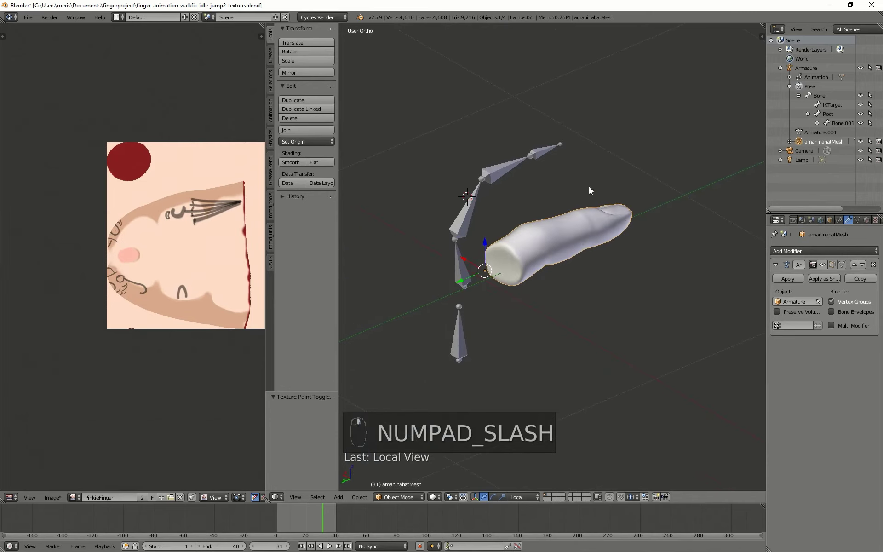
Turn on the viewport display of the finger mesh's Armature modifier
{"action": "right_click", "coordinate": [581, 244]}
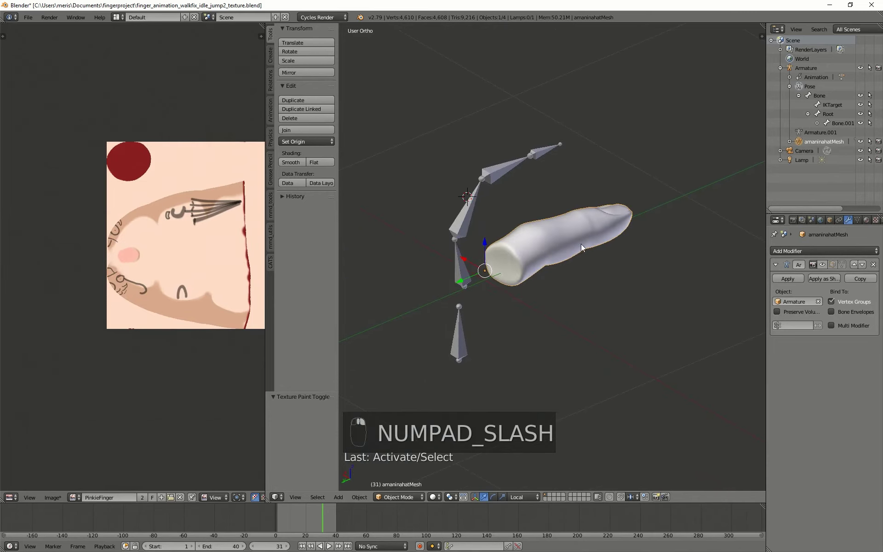
{"action": "left_click", "coordinate": [824, 263]}
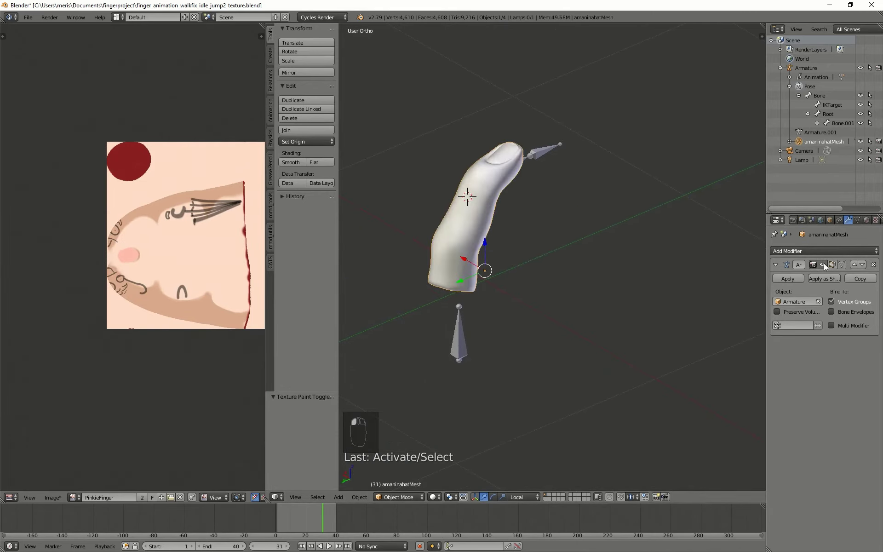
{"action": "middle_click_drag", "start_coordinate": [561, 341], "coordinate": [567, 141]}
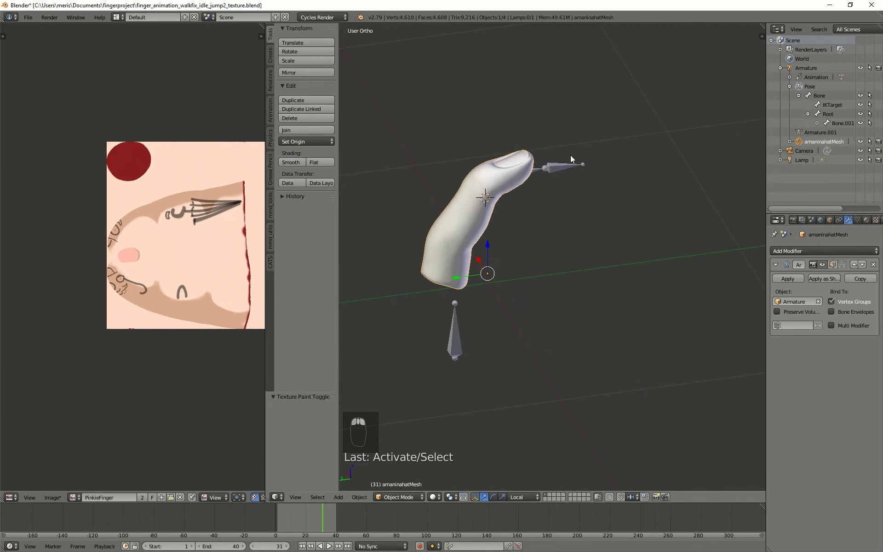
Select the armature together with the finger mesh and export only the selected objects as finger_animation_walkfix_idle_jump2_texture.fbx in the fingerproject folder
{"action": "left_click", "coordinate": [573, 164]}
{"action": "left_click", "coordinate": [443, 206], "text": "shift"}
{"action": "middle_click_drag", "start_coordinate": [466, 279], "coordinate": [516, 285], "text": "shift"}
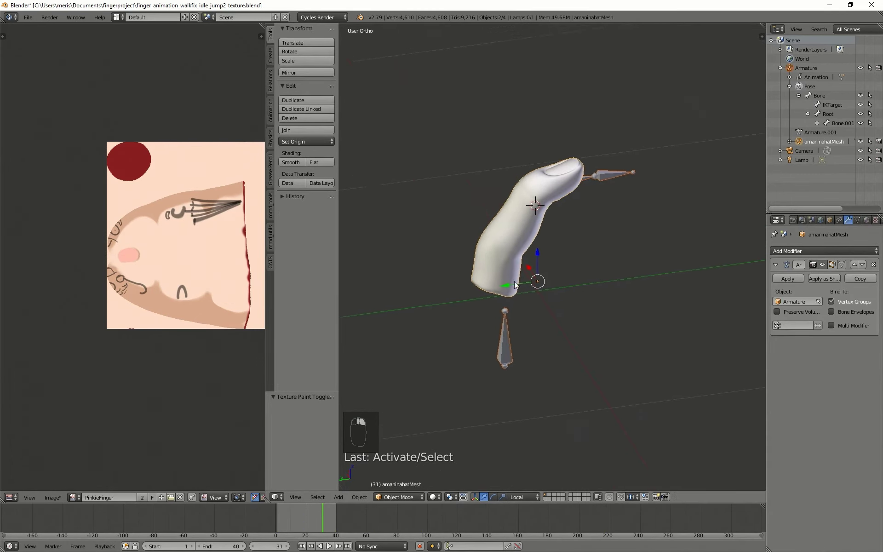
{"action": "scroll", "coordinate": [515, 285], "scroll_direction": "up", "scroll_amount": 2}
{"action": "left_click", "coordinate": [28, 18]}
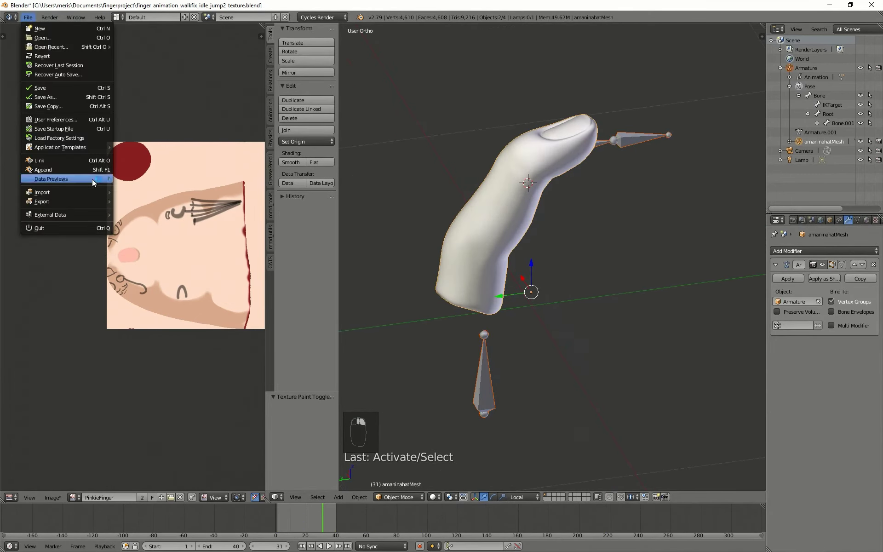
{"action": "mouse_move", "coordinate": [88, 196]}
{"action": "left_click", "coordinate": [152, 228]}
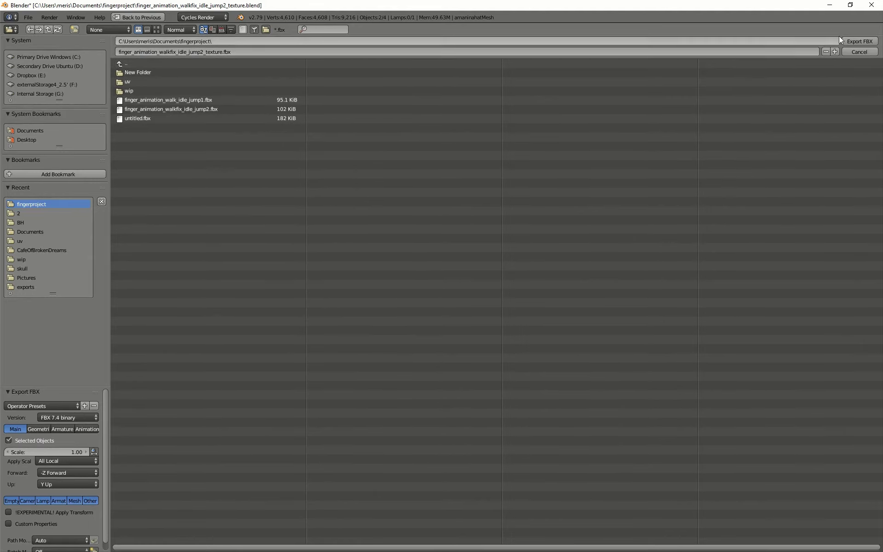
{"action": "left_click", "coordinate": [857, 42]}
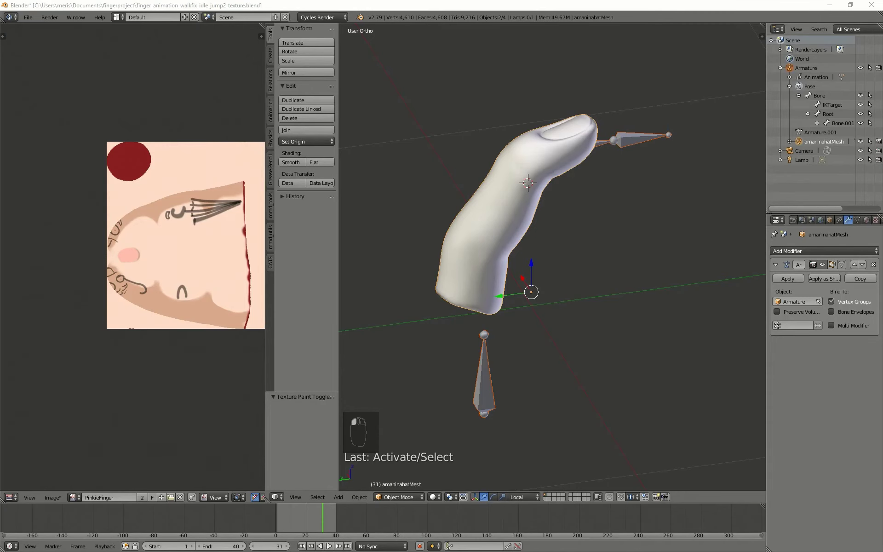
Save the painted PinkieFinger texture as an image file
{"action": "scroll", "coordinate": [140, 336], "scroll_direction": "up", "scroll_amount": 4}
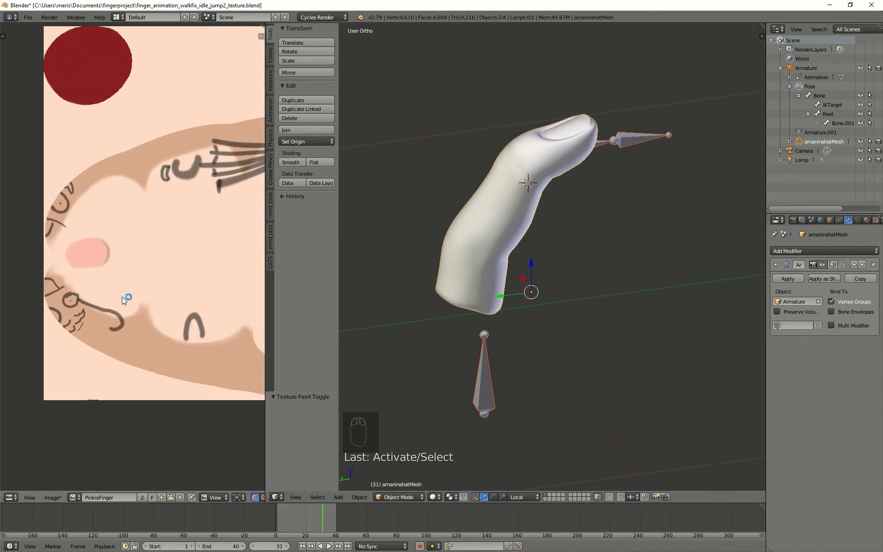
{"action": "left_click", "coordinate": [55, 497]}
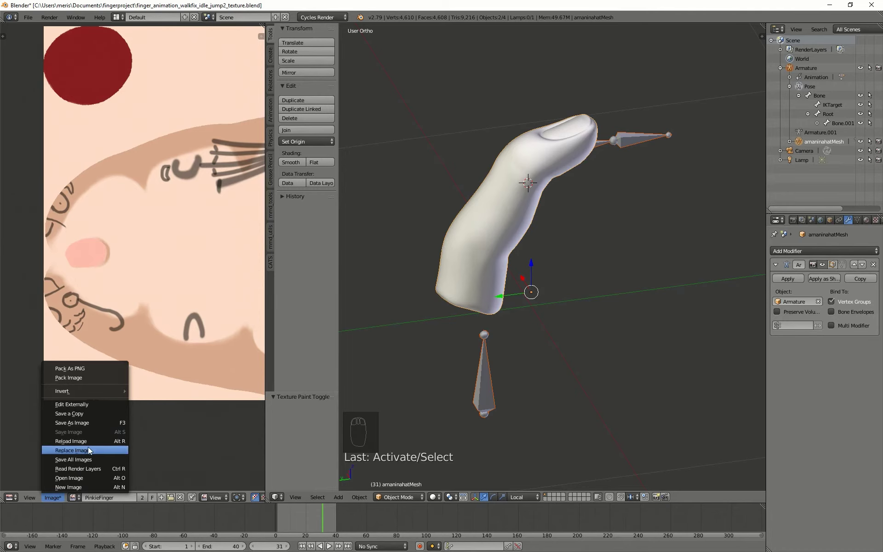
{"action": "left_click", "coordinate": [87, 423]}
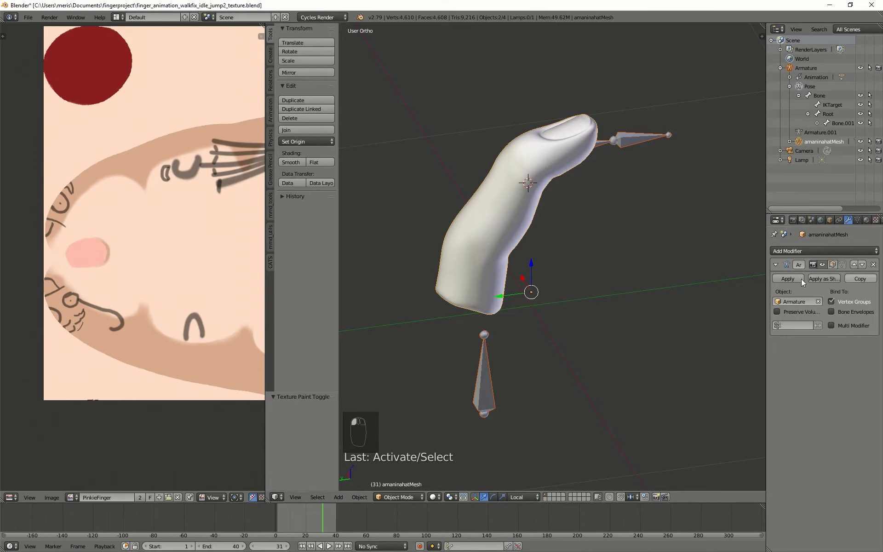
{"action": "scroll", "coordinate": [415, 257], "scroll_direction": "down", "scroll_amount": 4}
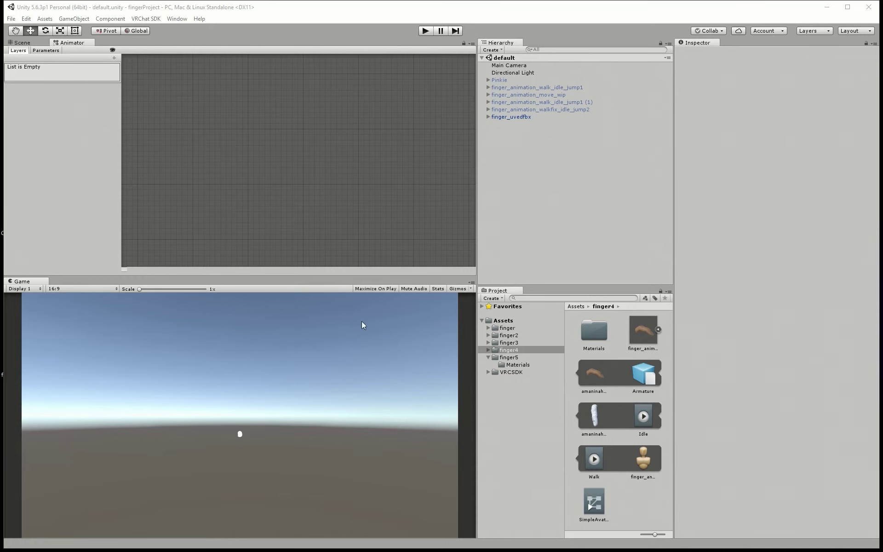
Switch to Unity, look over the components of finger_uvedfbx, and bring up the Scene view of the finger
{"action": "left_click", "coordinate": [504, 119]}
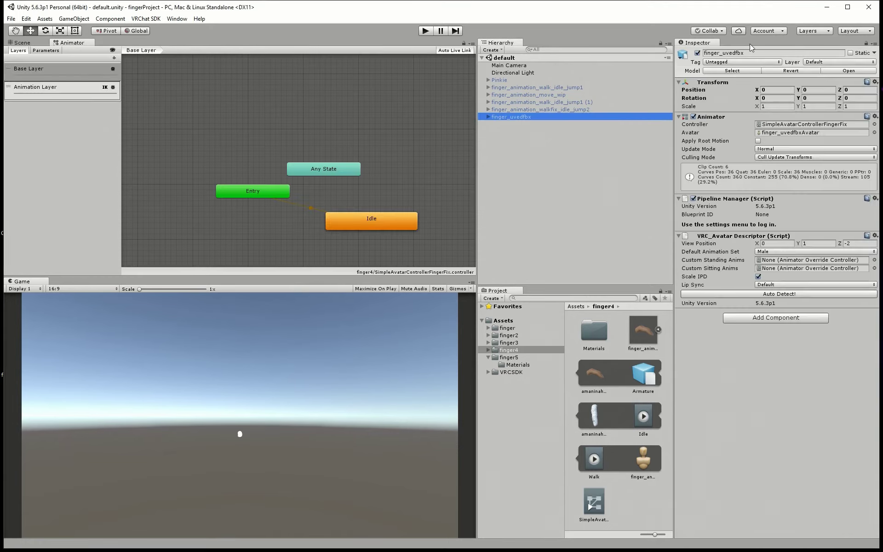
{"action": "left_click", "coordinate": [556, 145]}
{"action": "left_click", "coordinate": [35, 44]}
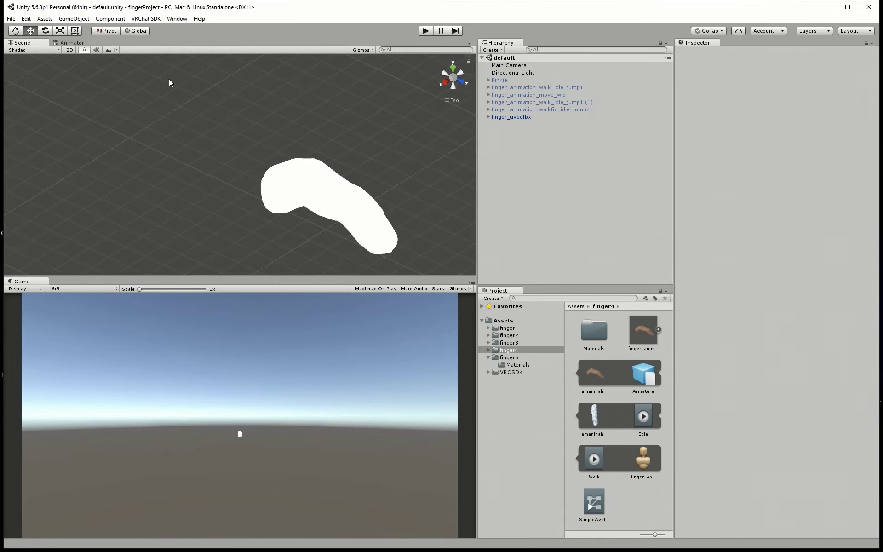
Create a new folder inside the finger4 assets folder and enter FingerFina as its name
{"action": "left_click", "coordinate": [542, 350]}
{"action": "left_click", "coordinate": [490, 299]}
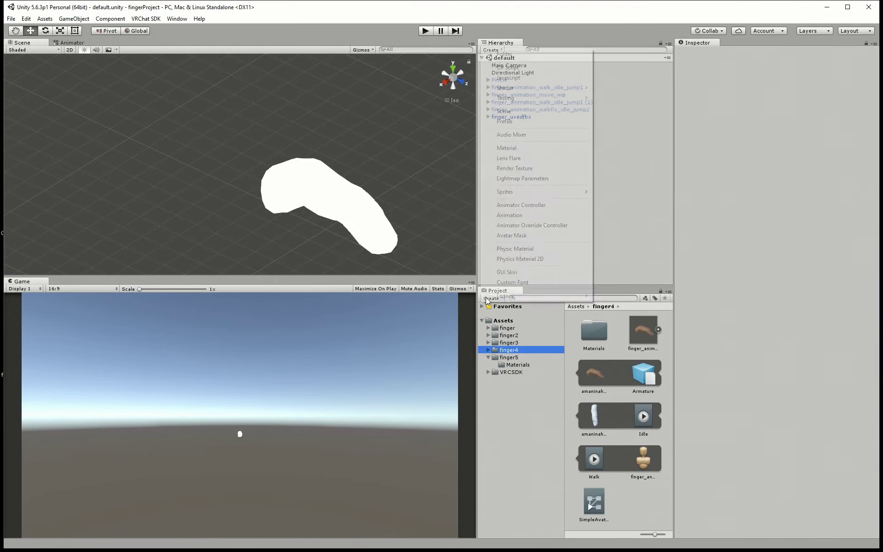
{"action": "left_click", "coordinate": [507, 57]}
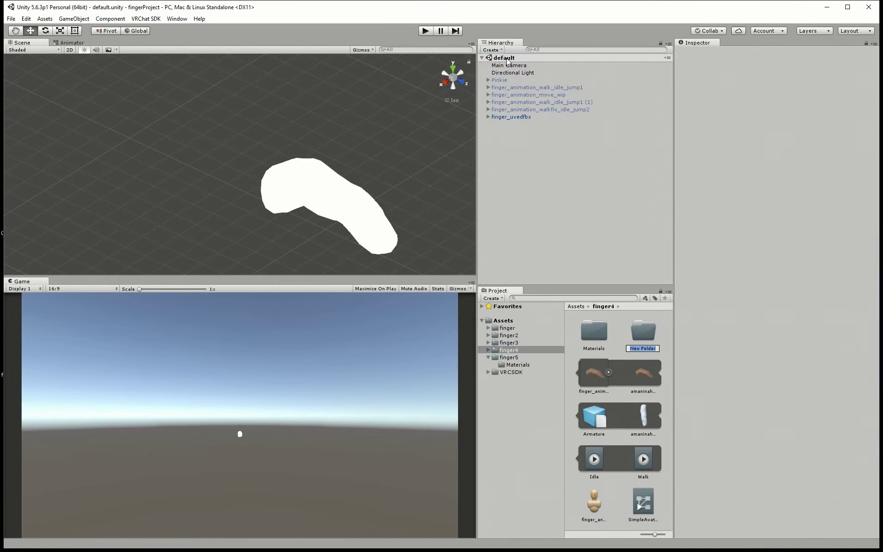
{"action": "type", "text": "FingerFina"}
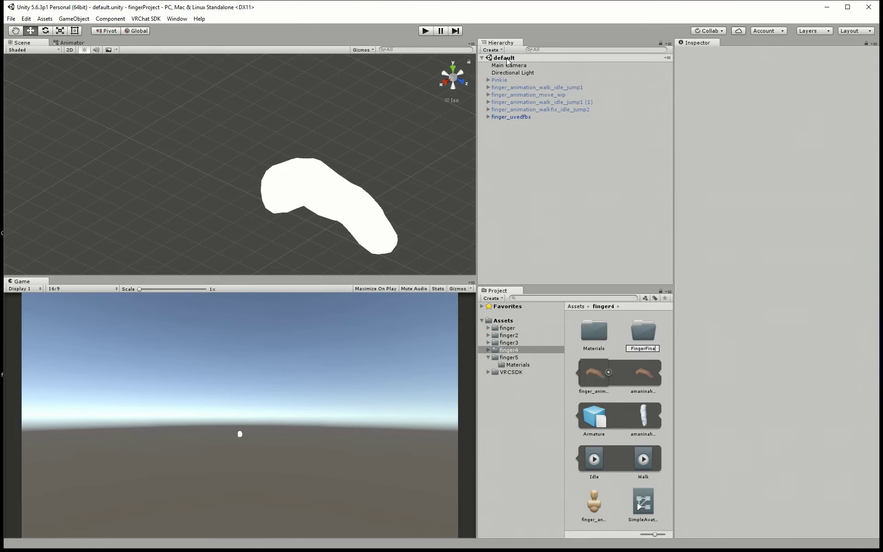